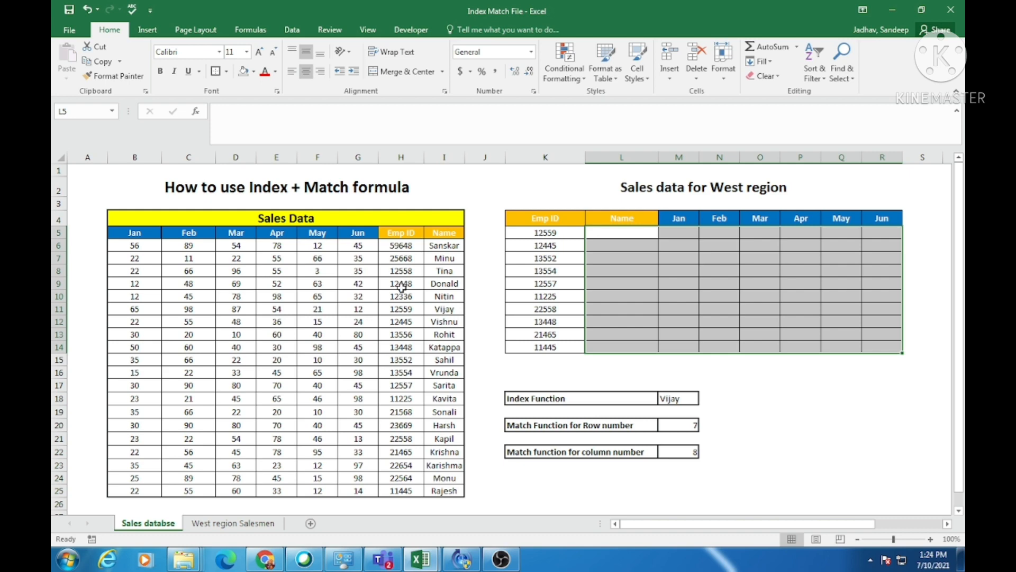
# Compare the West region table's Emp ID, Name and Jan–Jun columns with the Sales Data table.
pyautogui.click(399, 284)
pyautogui.moveTo(556, 231); pyautogui.dragTo(548, 346)
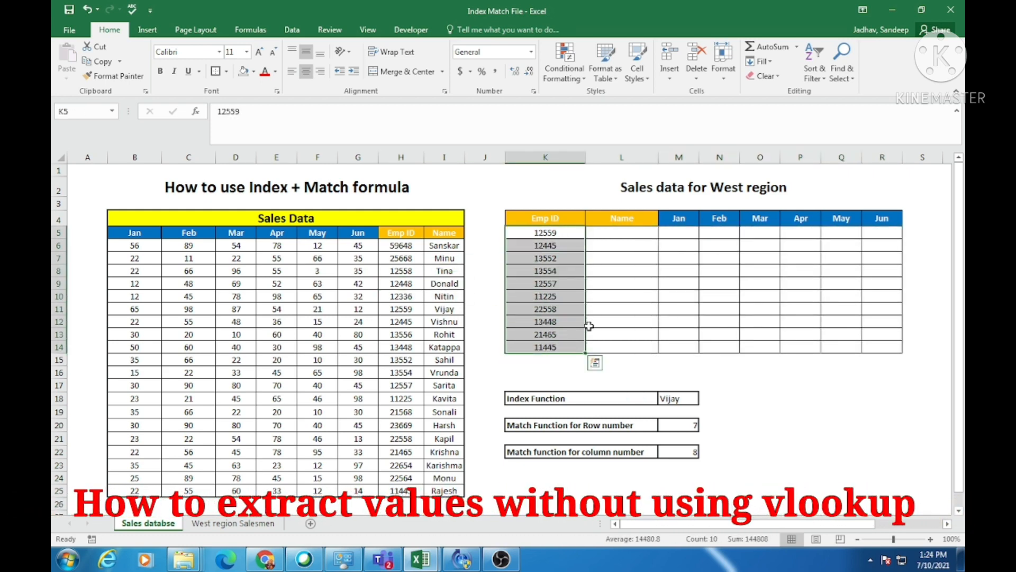
pyautogui.click(629, 233)
pyautogui.click(683, 218)
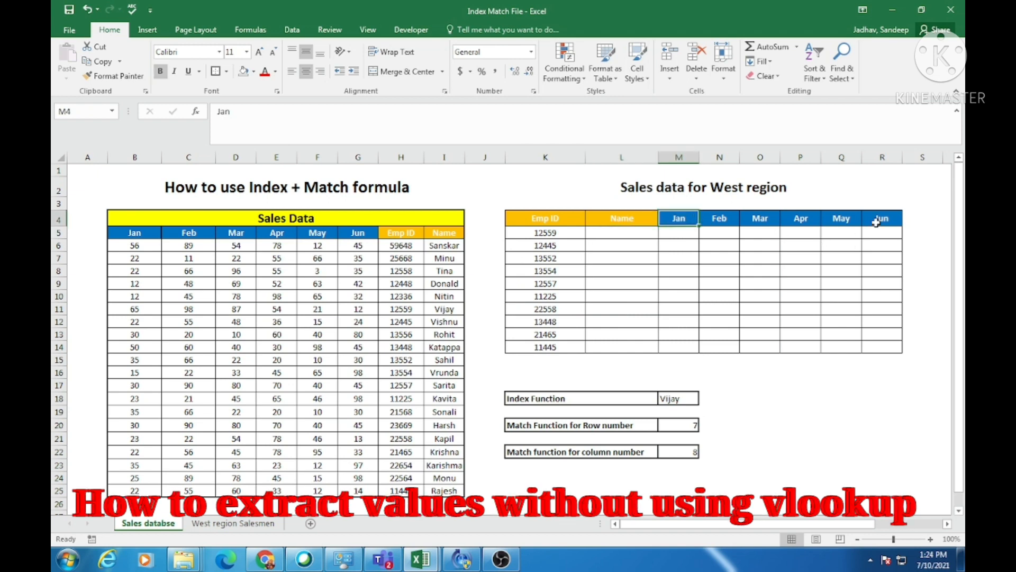
pyautogui.hotkey('ctrl', 'Right')
pyautogui.moveTo(133, 231); pyautogui.dragTo(405, 478)
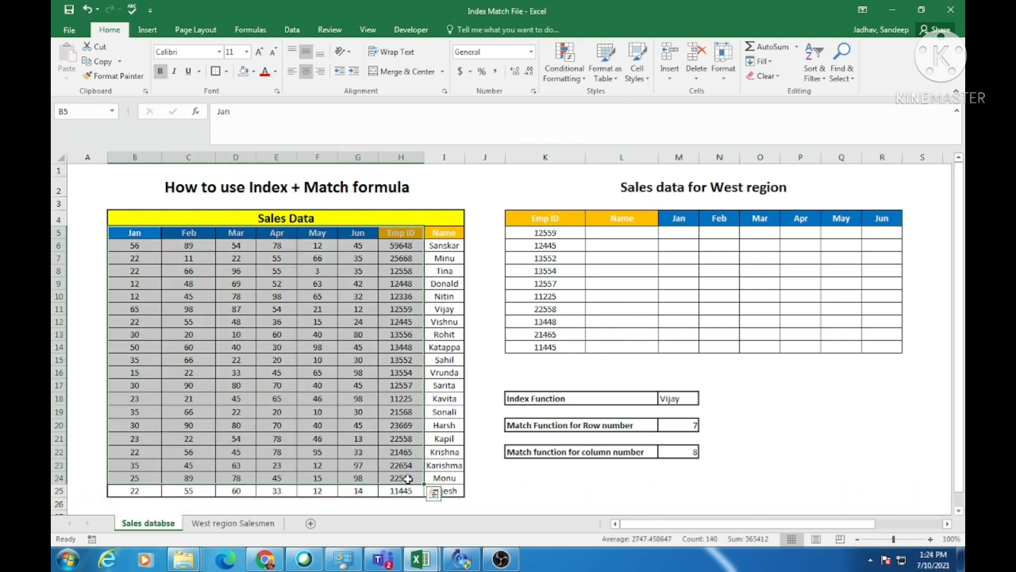
pyautogui.click(559, 216)
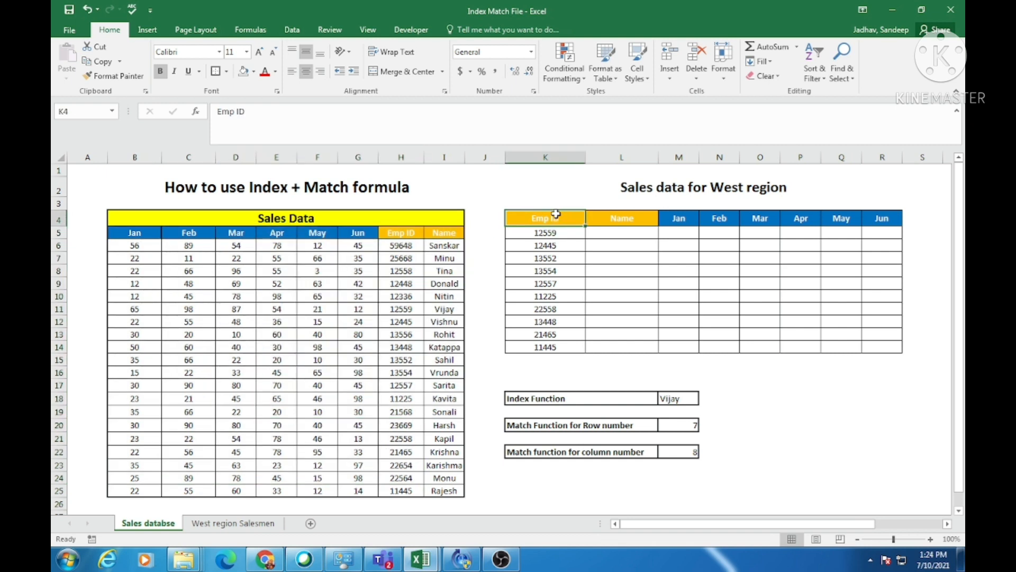
pyautogui.click(80, 231)
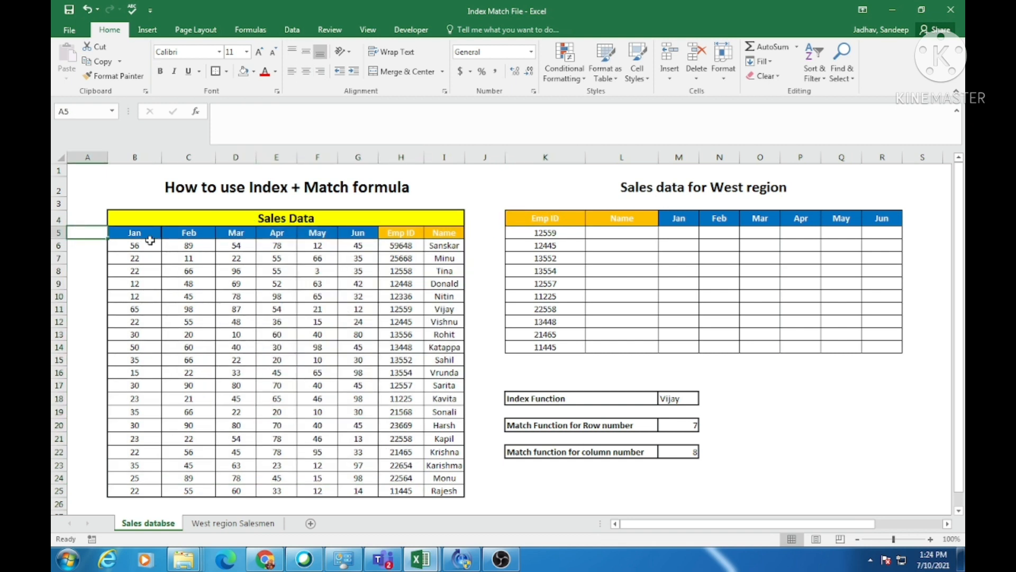
# Examine the Sales Data table's month columns and the Emp ID lookup column H.
pyautogui.moveTo(134, 233); pyautogui.dragTo(365, 288)
pyautogui.click(397, 438)
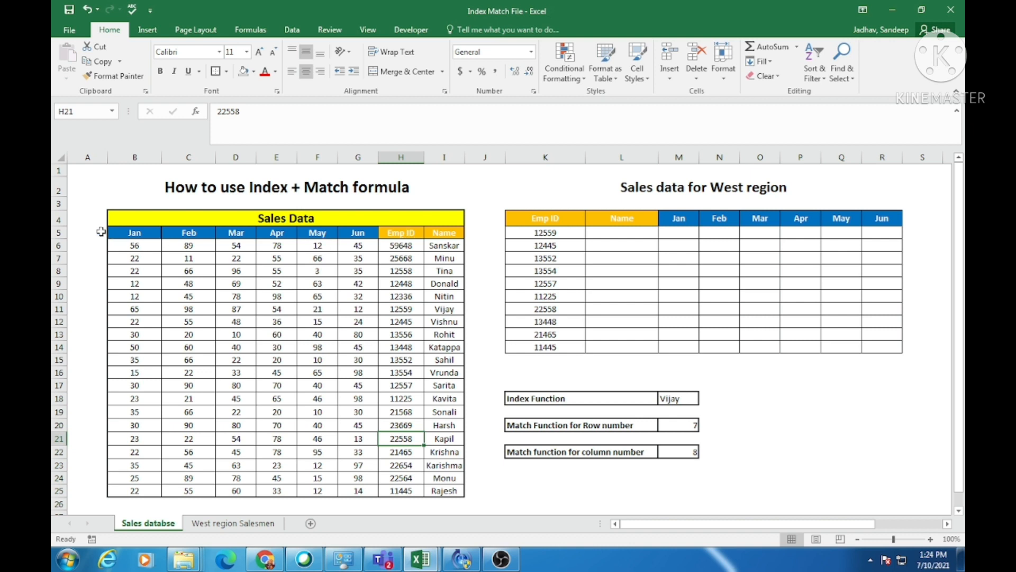
pyautogui.moveTo(109, 231); pyautogui.dragTo(468, 264)
pyautogui.click(390, 321)
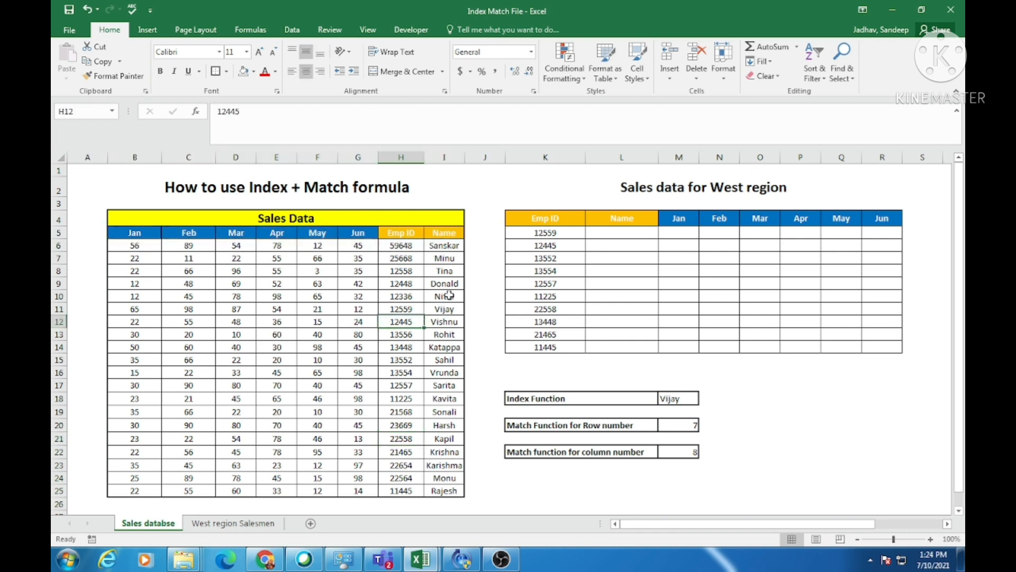
pyautogui.click(401, 157)
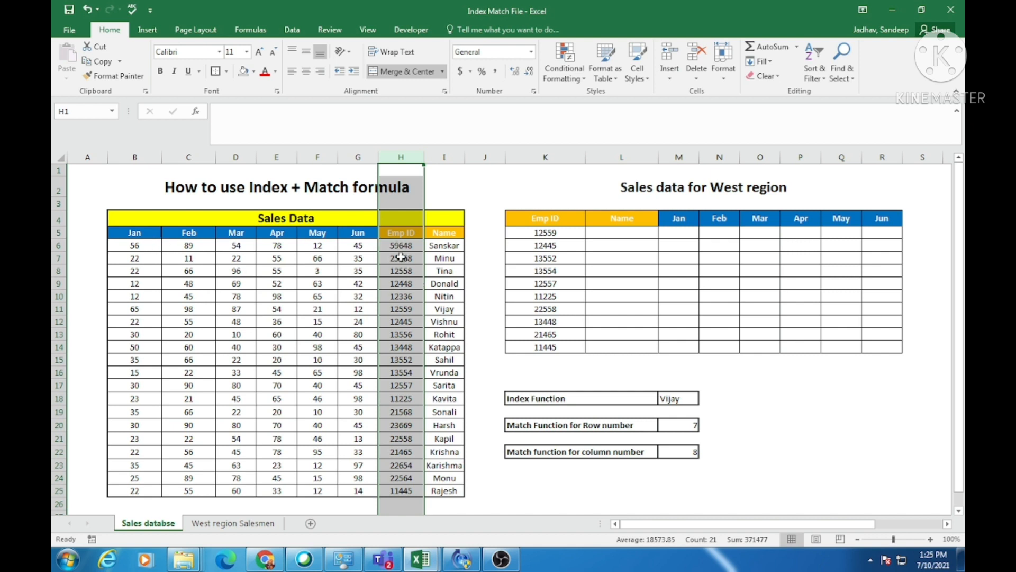
pyautogui.click(385, 308)
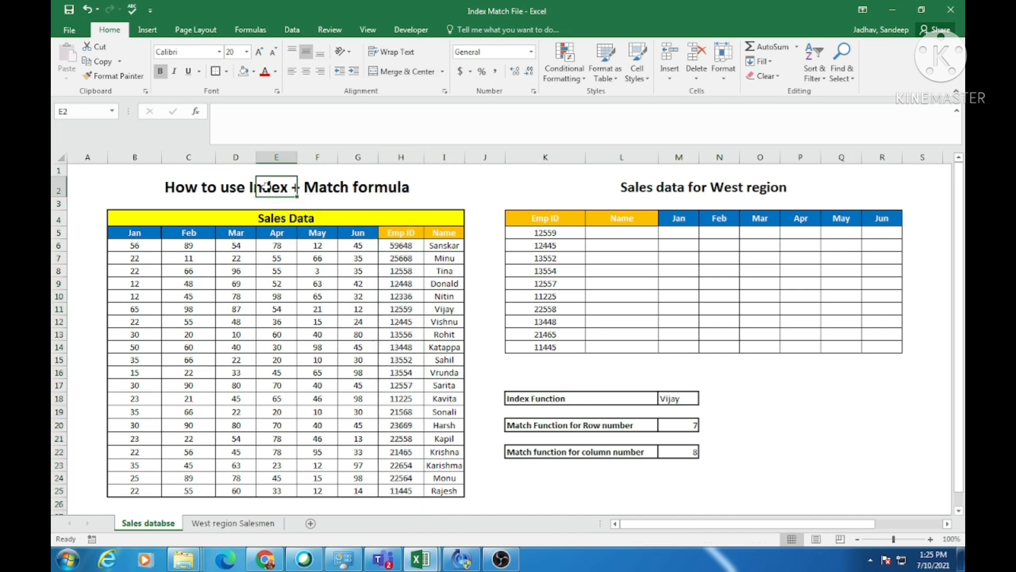
pyautogui.click(223, 297)
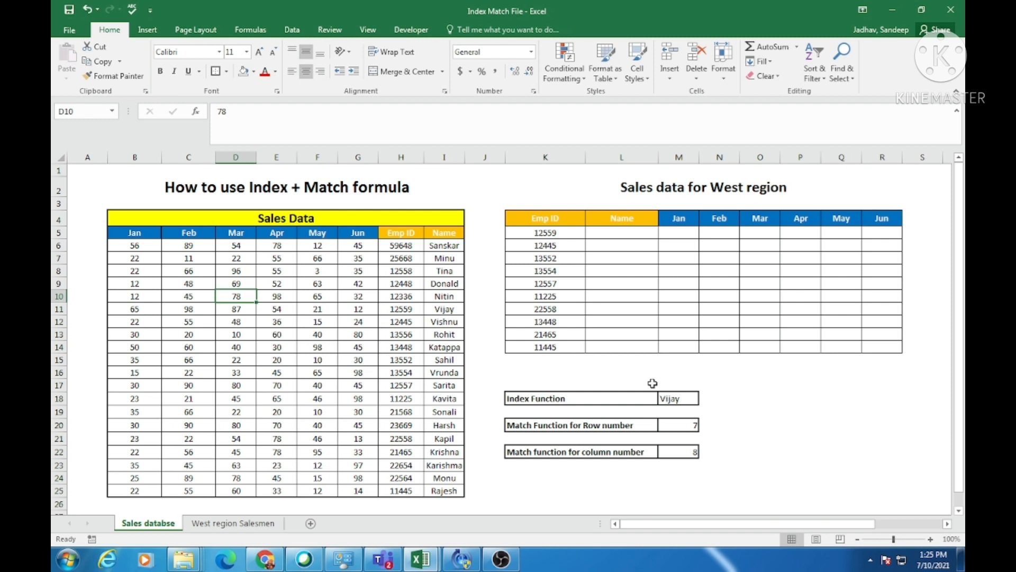
# Inspect the blank Name and Jan–Jun cells L5:R14 in the West region table.
pyautogui.click(602, 238)
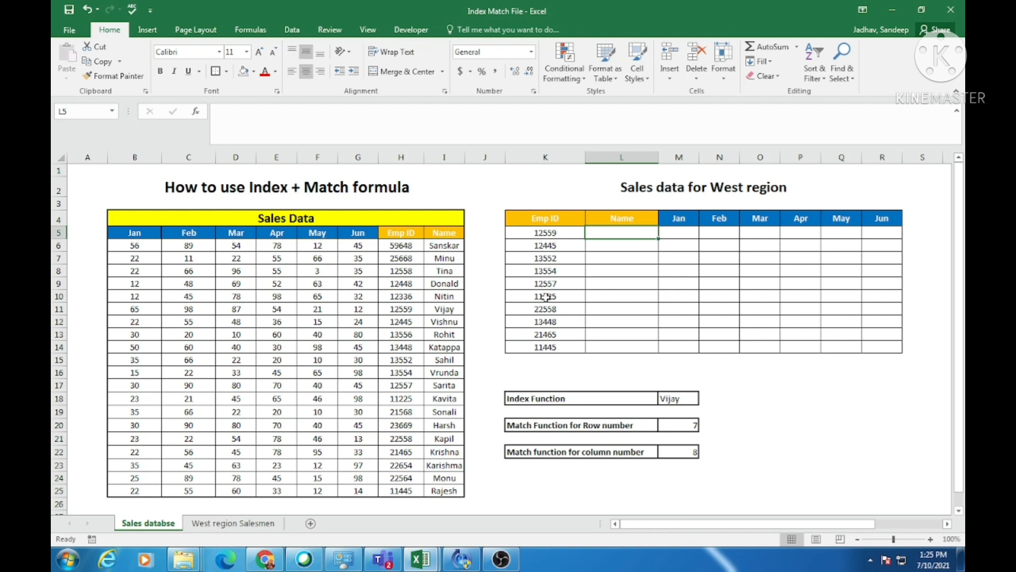
pyautogui.moveTo(650, 232); pyautogui.dragTo(881, 347)
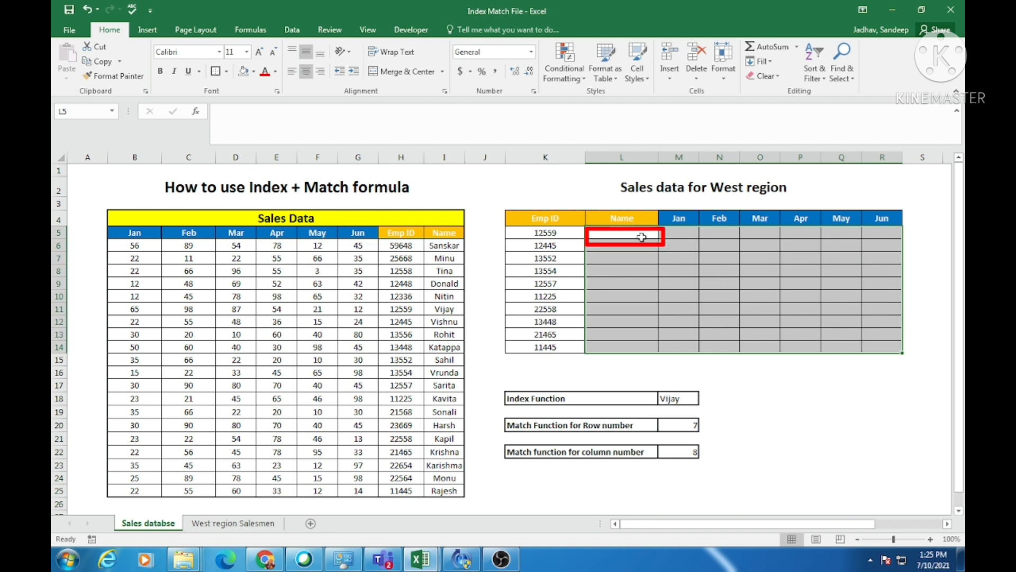
pyautogui.click(638, 236)
pyautogui.moveTo(637, 234); pyautogui.dragTo(877, 341)
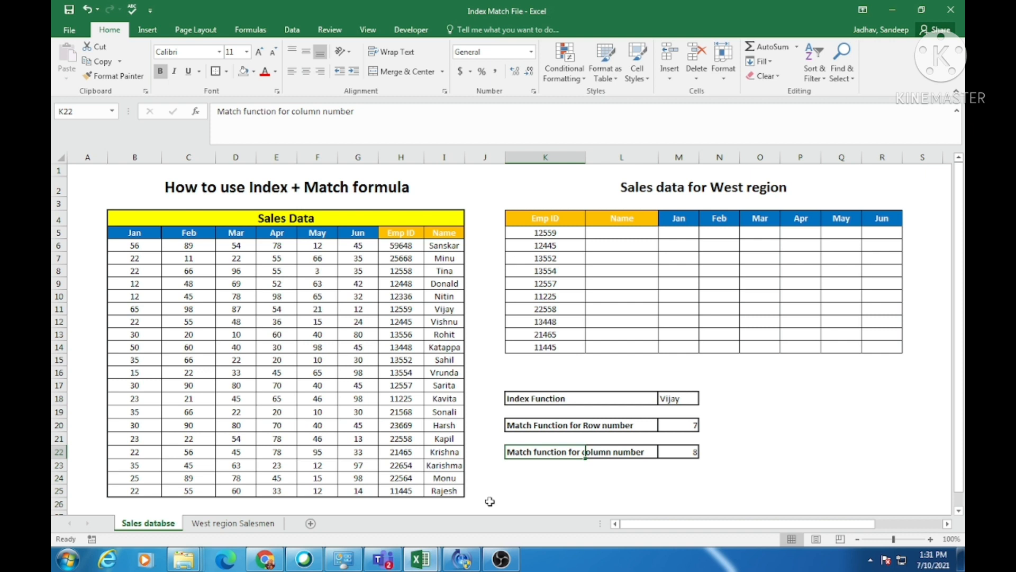
# Review the header order of the Sales Data table and the Emp ID, Name and month fields of the West region table.
pyautogui.moveTo(136, 233); pyautogui.dragTo(377, 233)
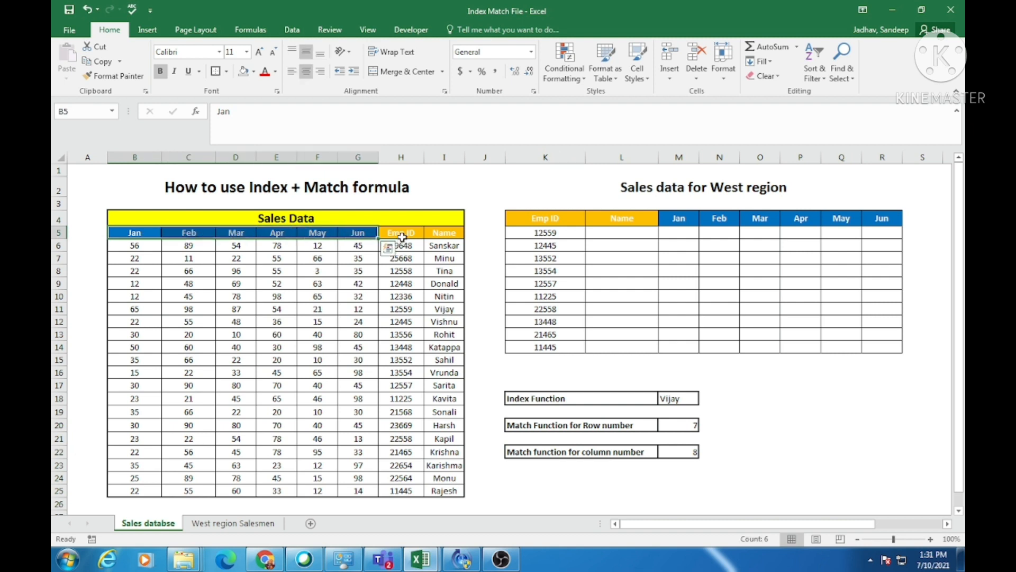
pyautogui.click(401, 234)
pyautogui.click(435, 233)
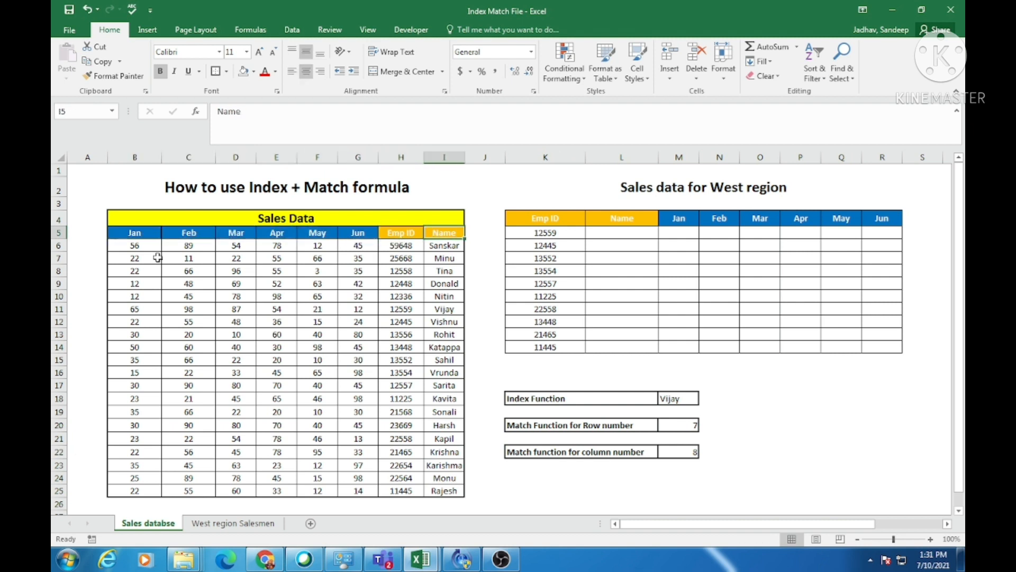
pyautogui.moveTo(122, 233); pyautogui.dragTo(213, 269)
pyautogui.click(590, 256)
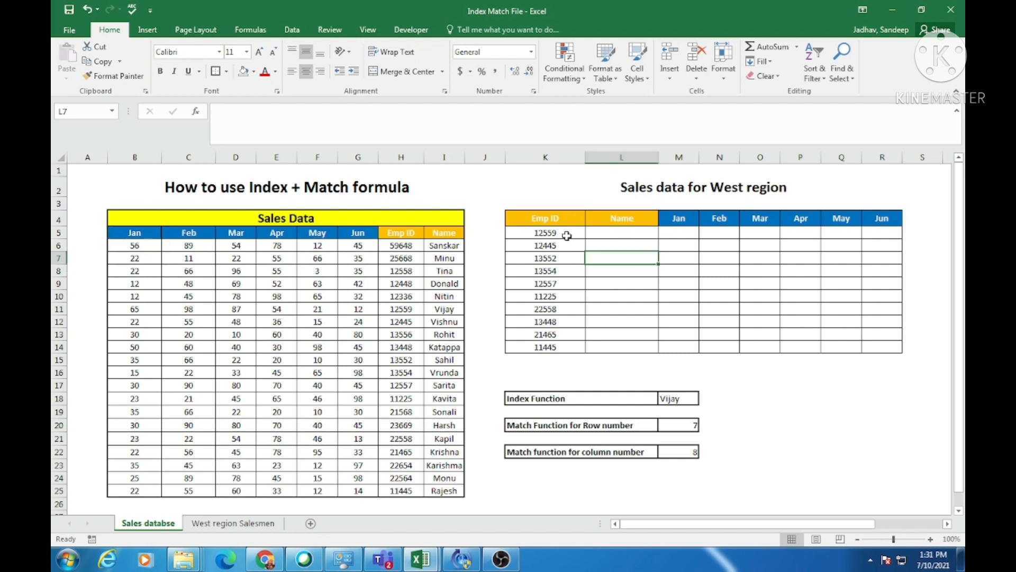
pyautogui.click(541, 217)
pyautogui.moveTo(547, 234); pyautogui.dragTo(550, 344)
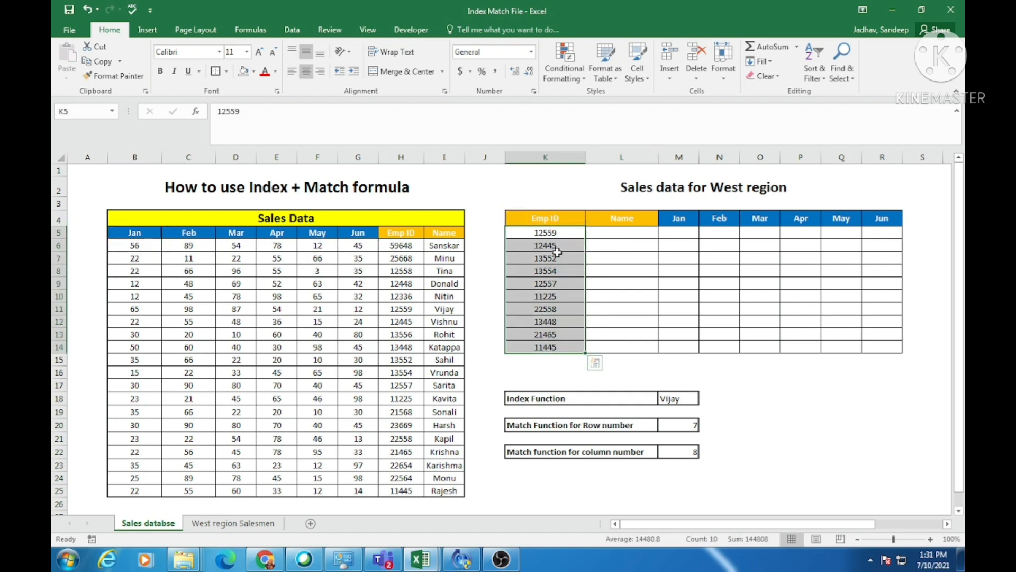
pyautogui.click(618, 218)
pyautogui.click(671, 218)
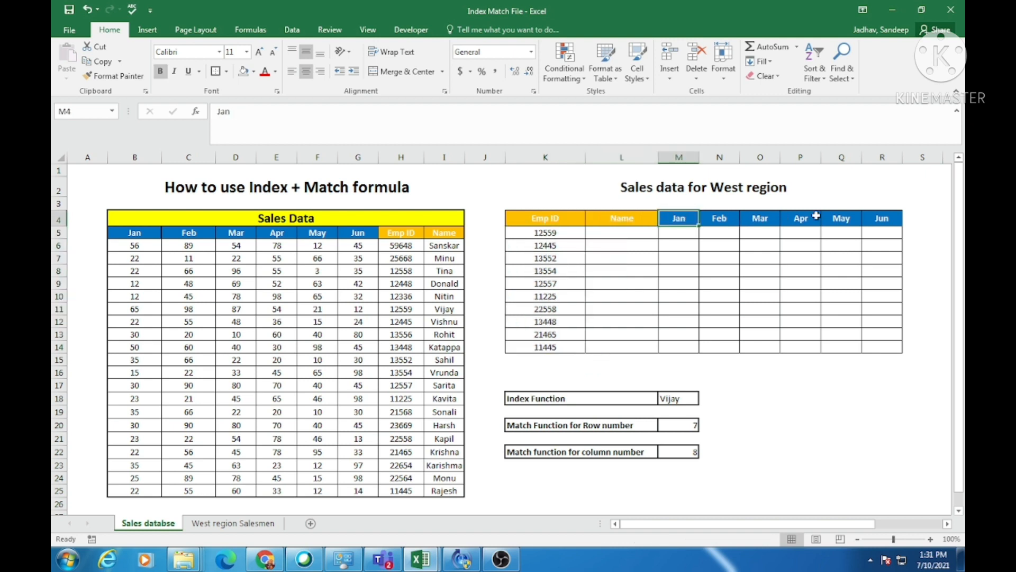
pyautogui.moveTo(683, 218); pyautogui.dragTo(892, 219)
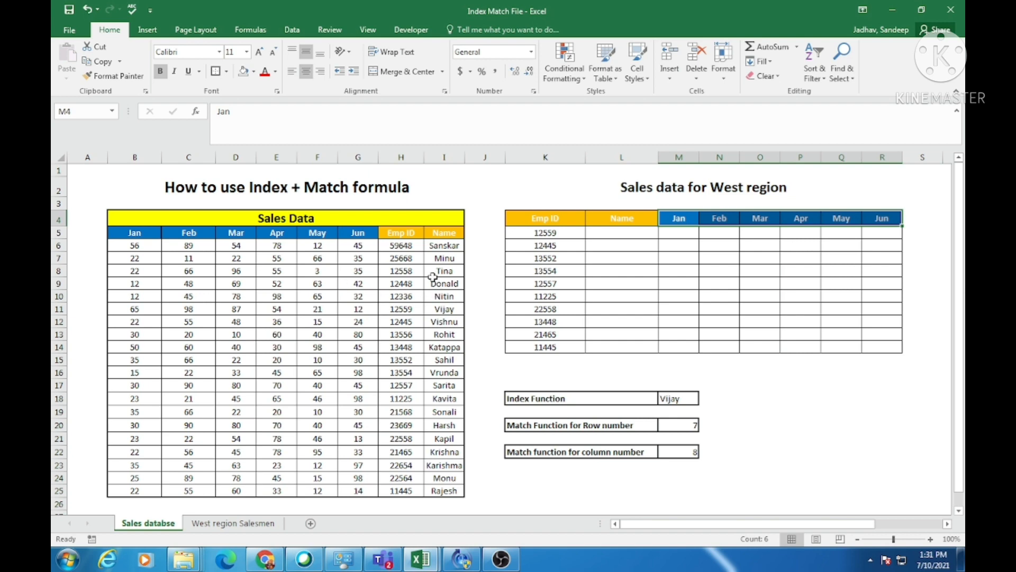
# Check where the Jan–Jun and Name columns sit relative to the Emp ID column in the Sales Data table.
pyautogui.click(406, 233)
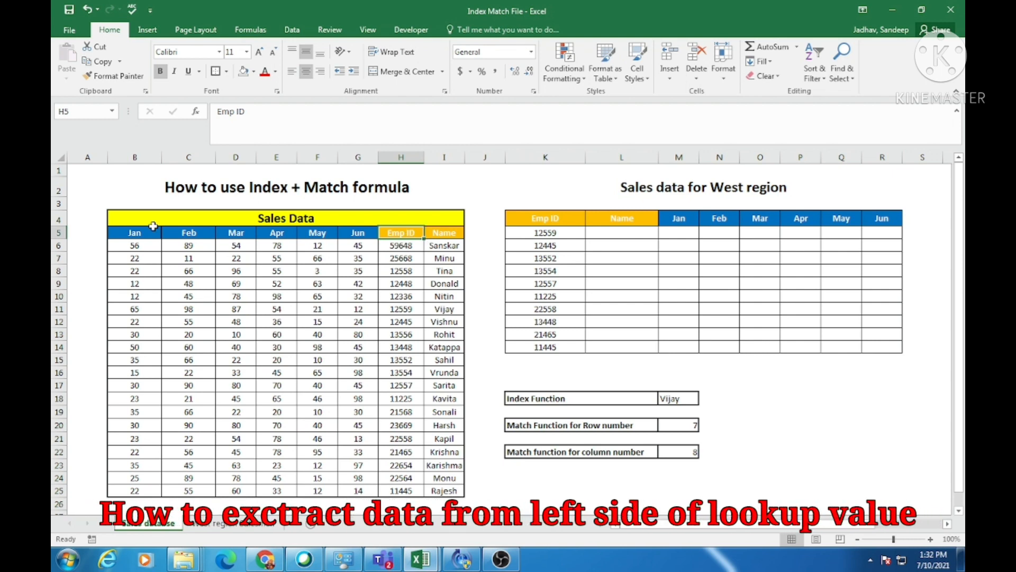
pyautogui.moveTo(129, 231); pyautogui.dragTo(342, 237)
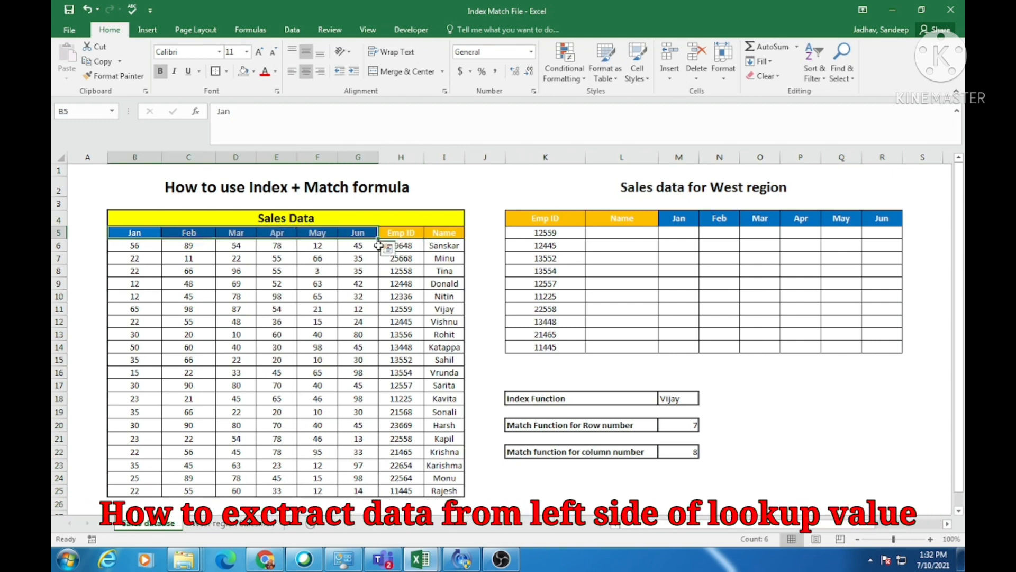
pyautogui.click(435, 239)
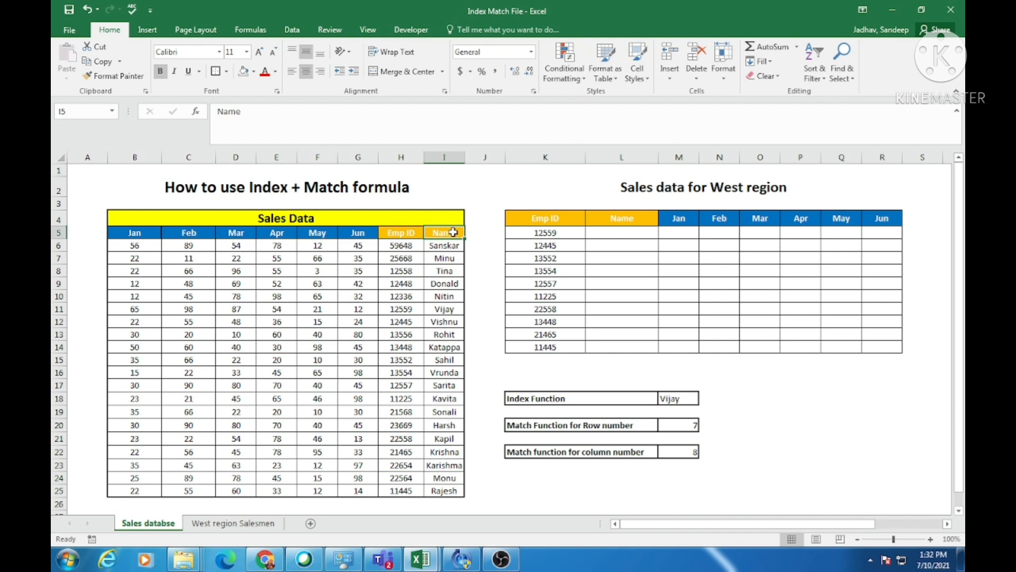
pyautogui.click(407, 233)
pyautogui.click(450, 234)
pyautogui.moveTo(134, 235); pyautogui.dragTo(358, 233)
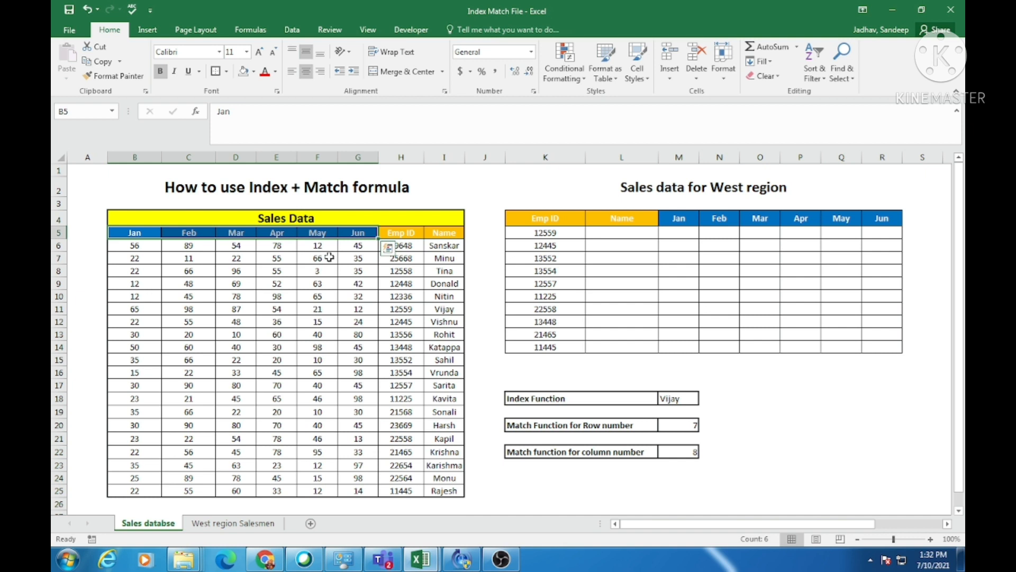
pyautogui.click(482, 283)
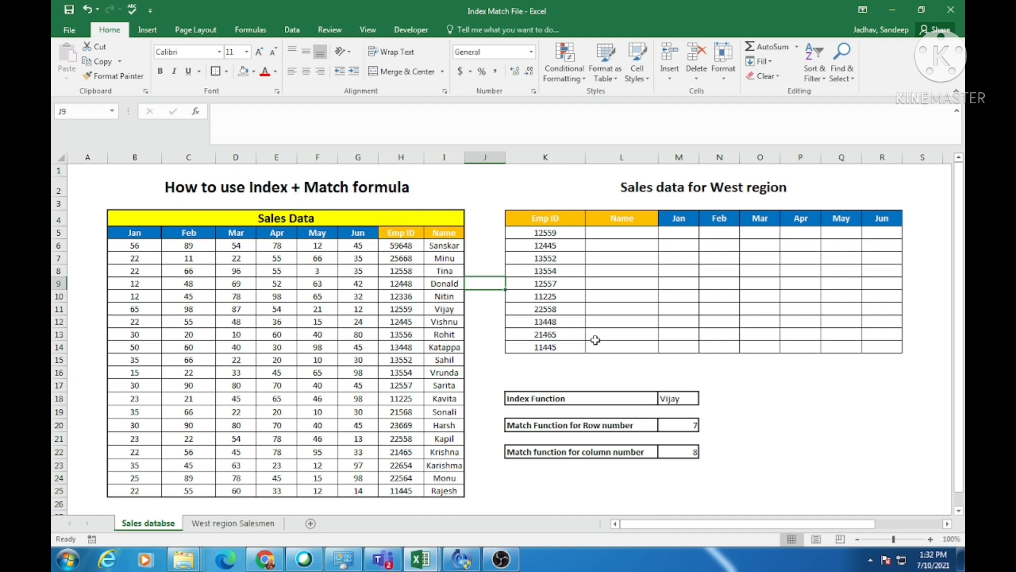
# Review the Index Function and Match Function for Row number labels below the West region table.
pyautogui.click(546, 399)
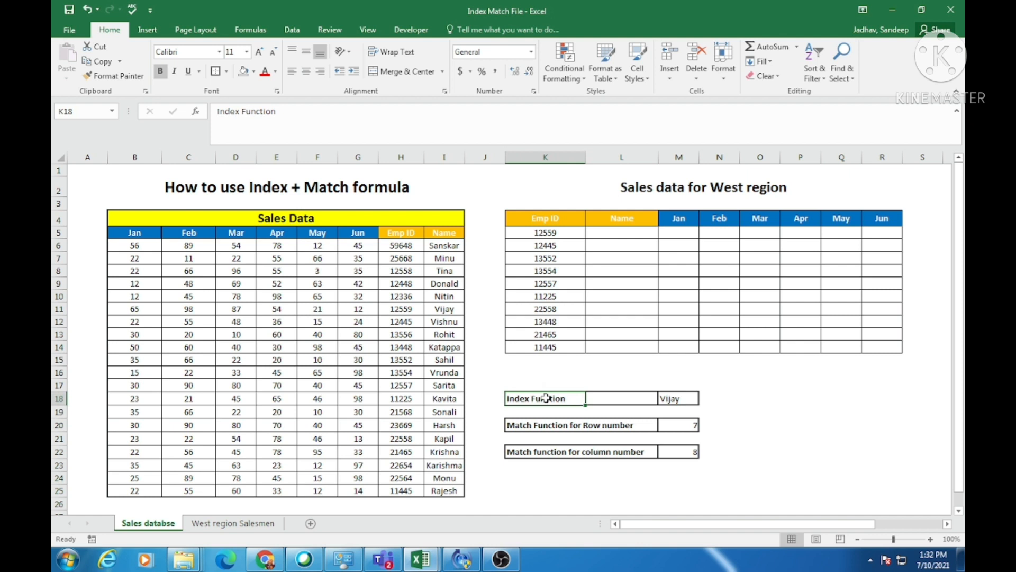
pyautogui.click(538, 426)
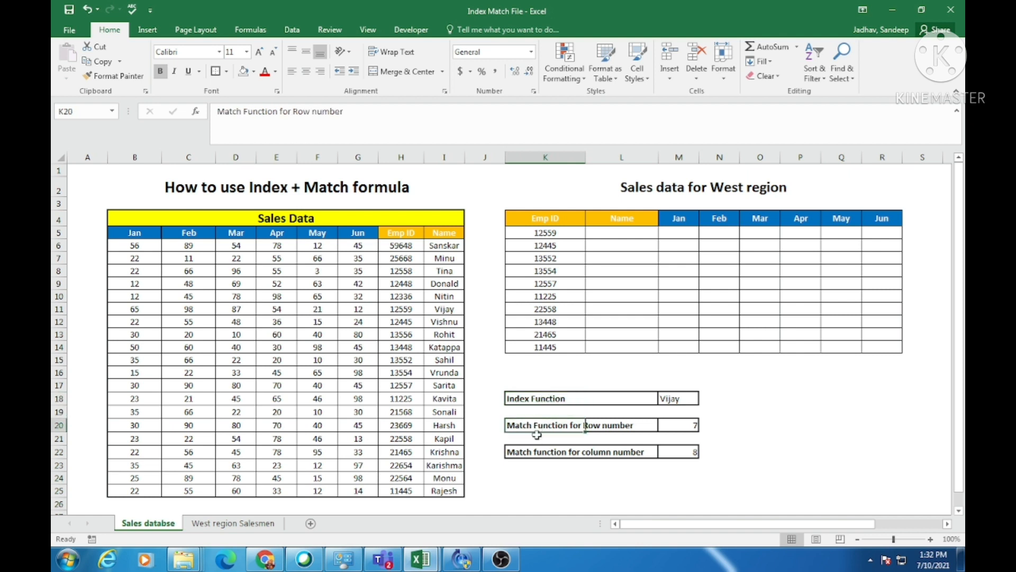
pyautogui.click(531, 398)
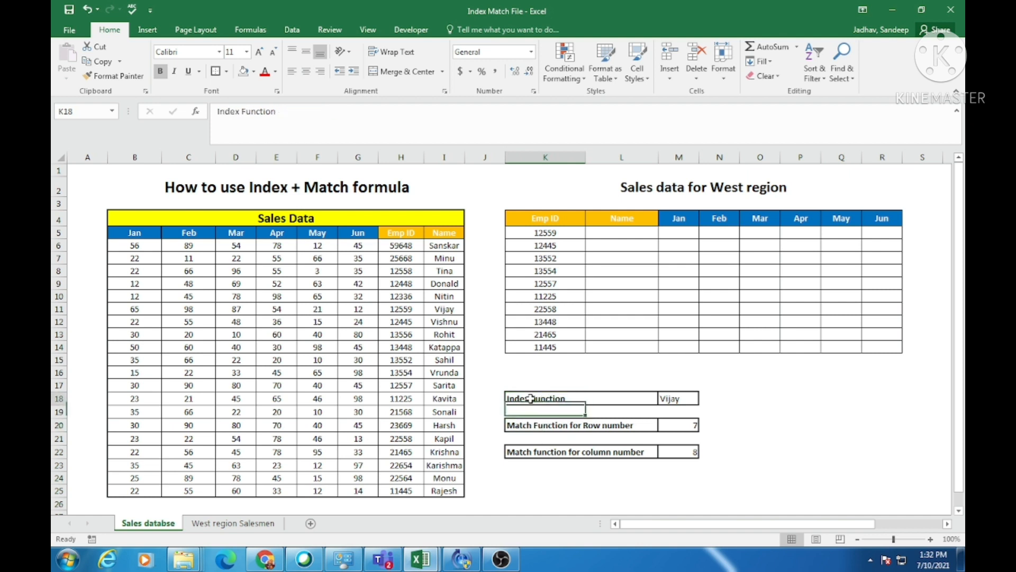
pyautogui.click(527, 428)
pyautogui.click(518, 397)
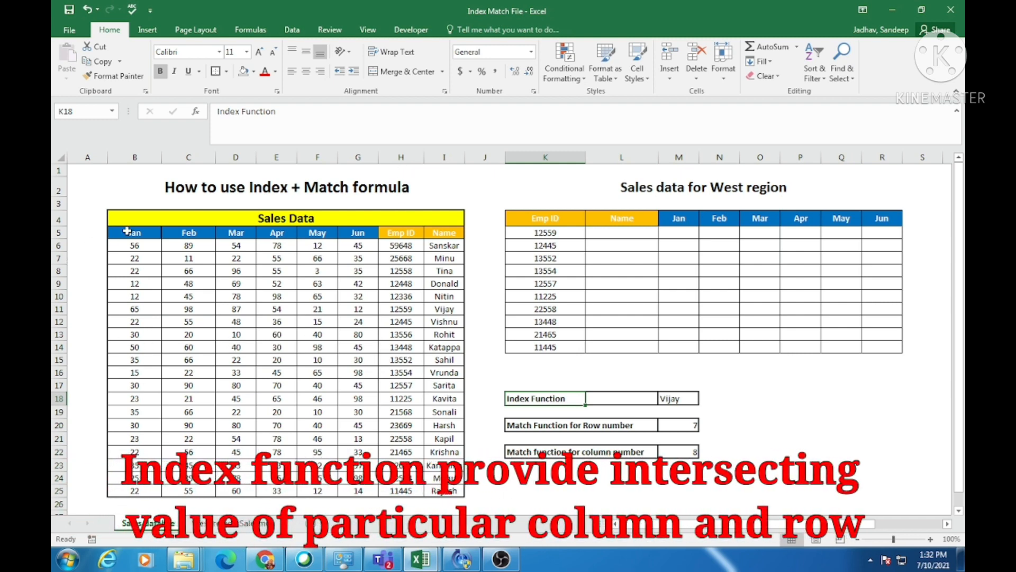
# Examine the Sales Data range B5:I25 and trace its header row and Name column to the intersecting cell I11.
pyautogui.moveTo(127, 233); pyautogui.dragTo(445, 491)
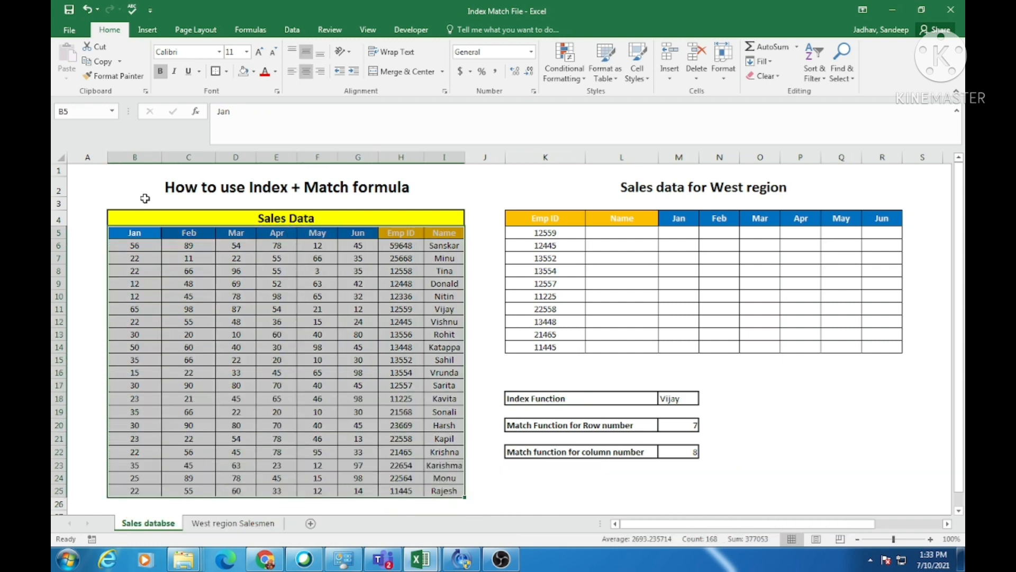
pyautogui.moveTo(139, 236); pyautogui.dragTo(432, 233)
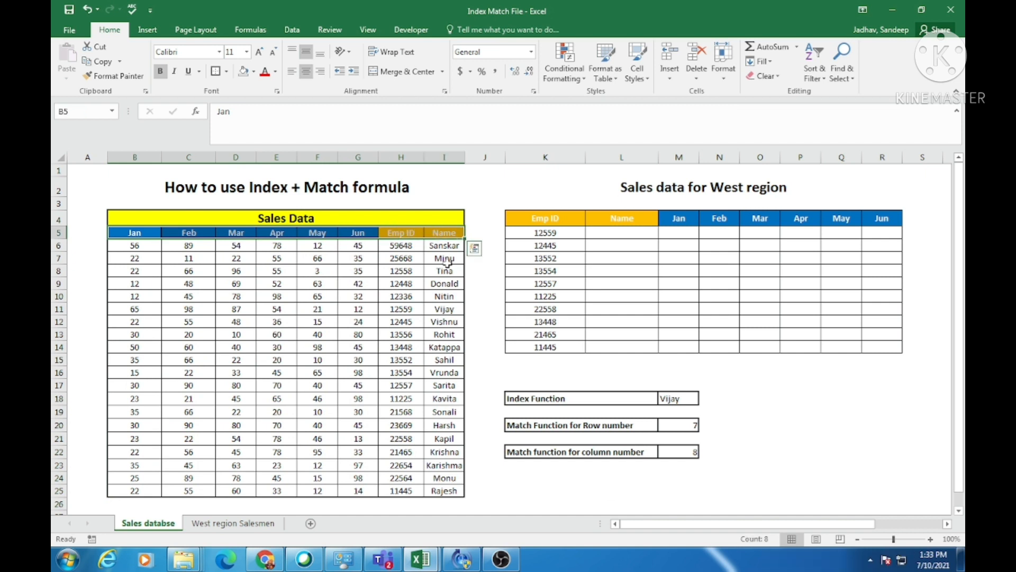
pyautogui.moveTo(139, 232); pyautogui.dragTo(136, 492)
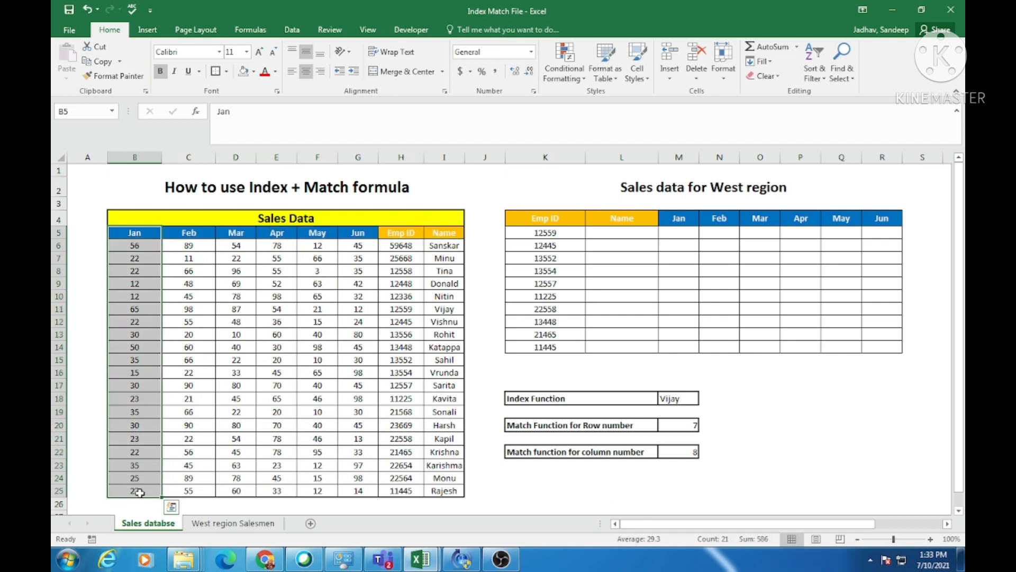
pyautogui.click(325, 294)
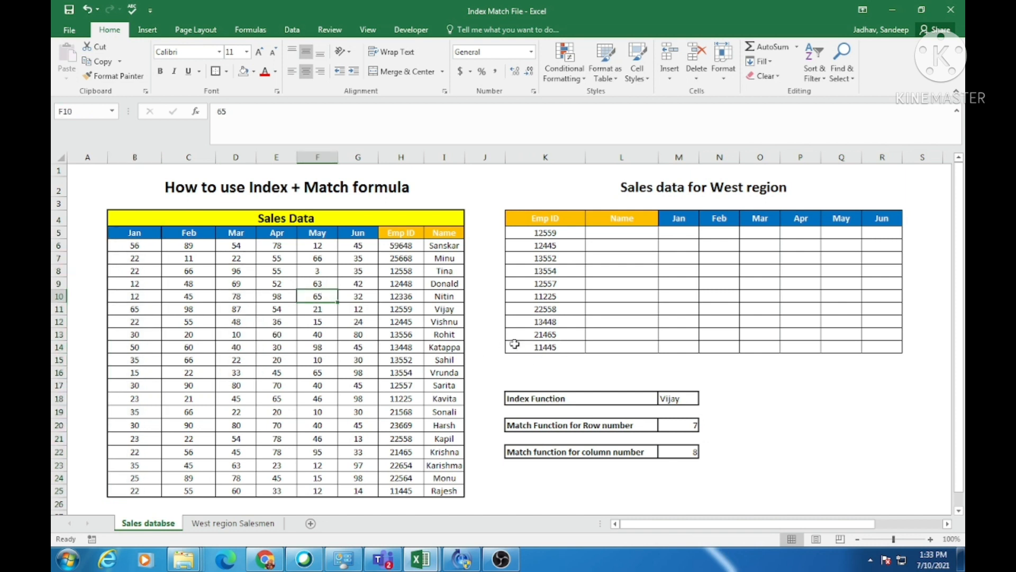
pyautogui.click(449, 309)
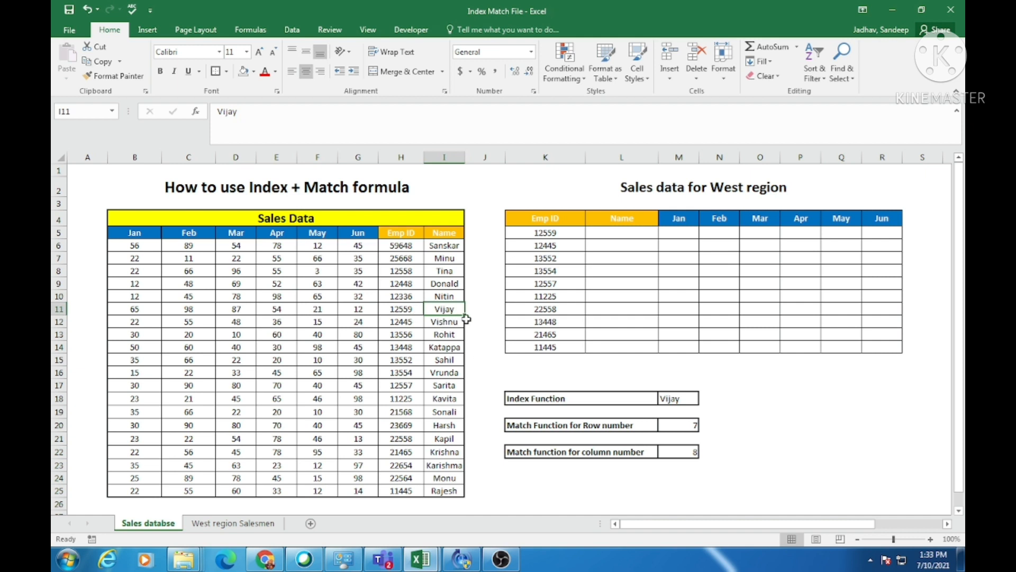
pyautogui.moveTo(448, 234); pyautogui.dragTo(442, 310)
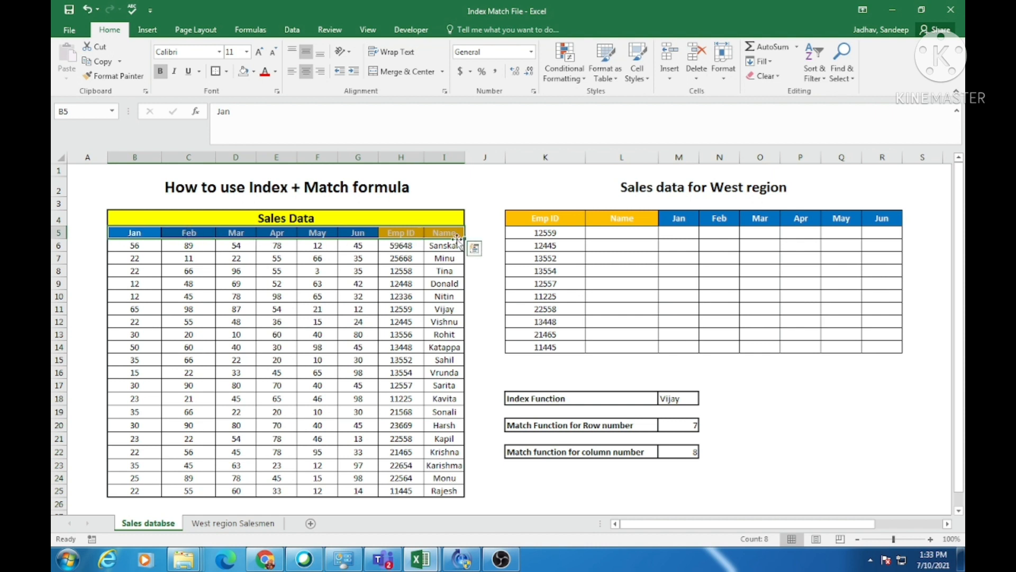
pyautogui.moveTo(445, 233); pyautogui.dragTo(448, 308)
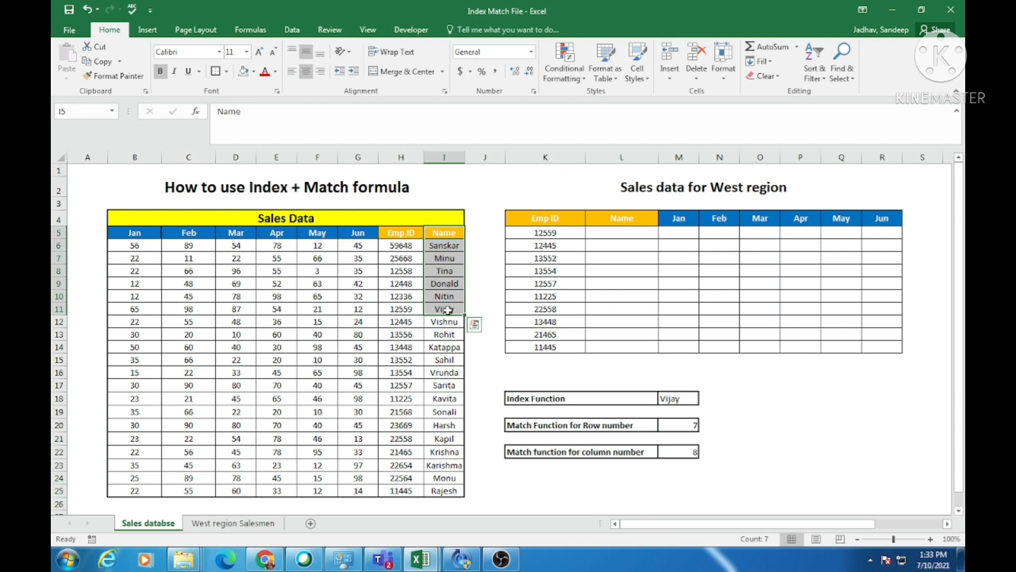
# Highlight row 11 and column I to trace their intersection at cell I11 in the Sales Data table.
pyautogui.click(445, 311)
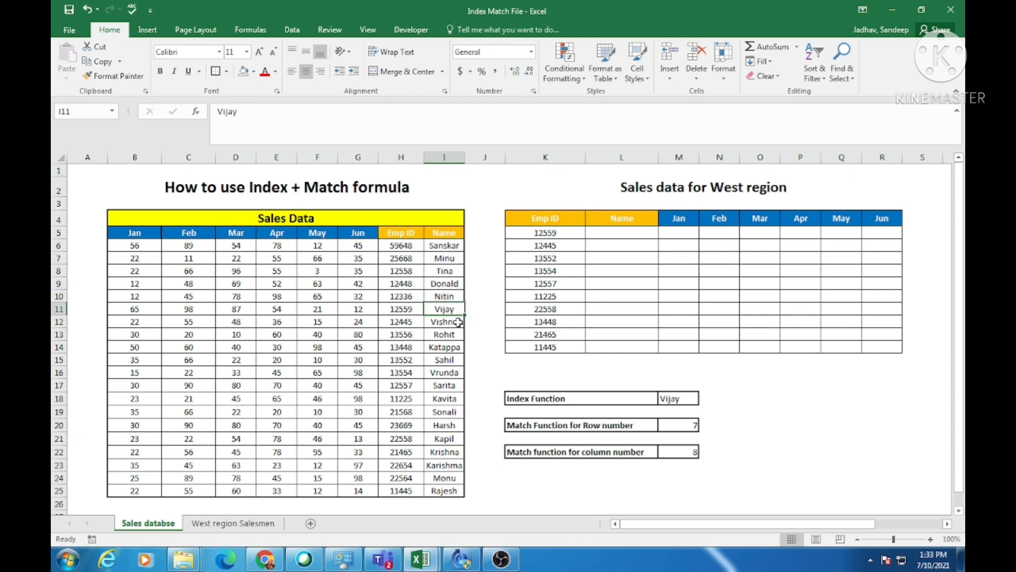
pyautogui.hotkey('shift', 'space')
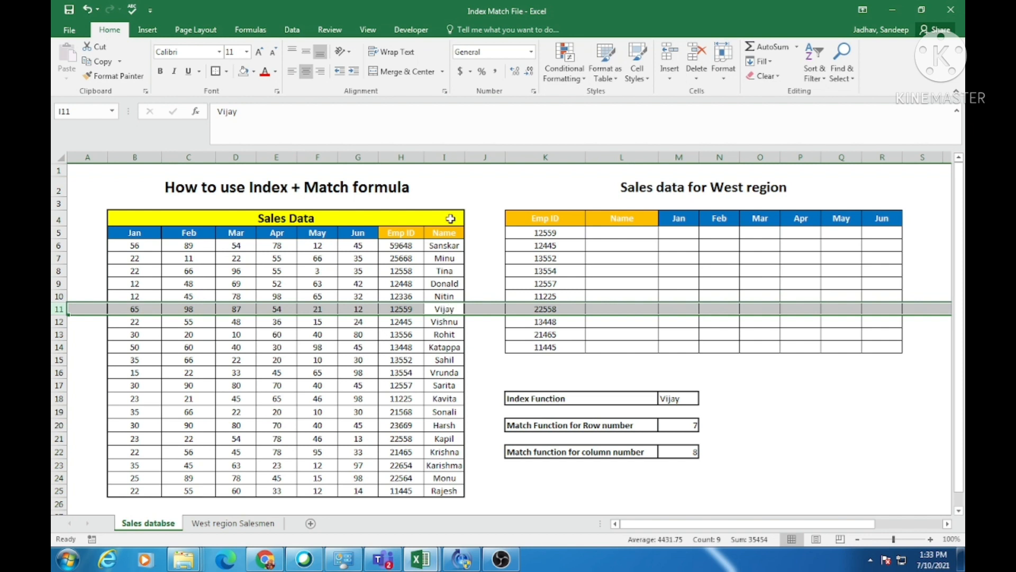
pyautogui.keyDown('ctrl'); pyautogui.click(444, 158); pyautogui.keyUp('ctrl')
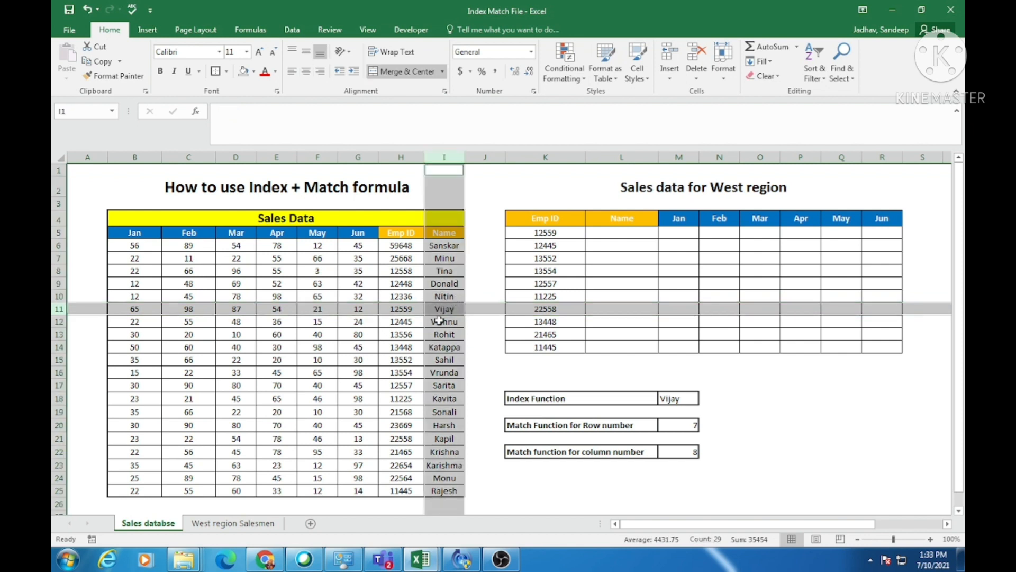
# Replace the Index Function result in M18 with the formula =INDEX(B5:I25,7,8).
pyautogui.click(524, 398)
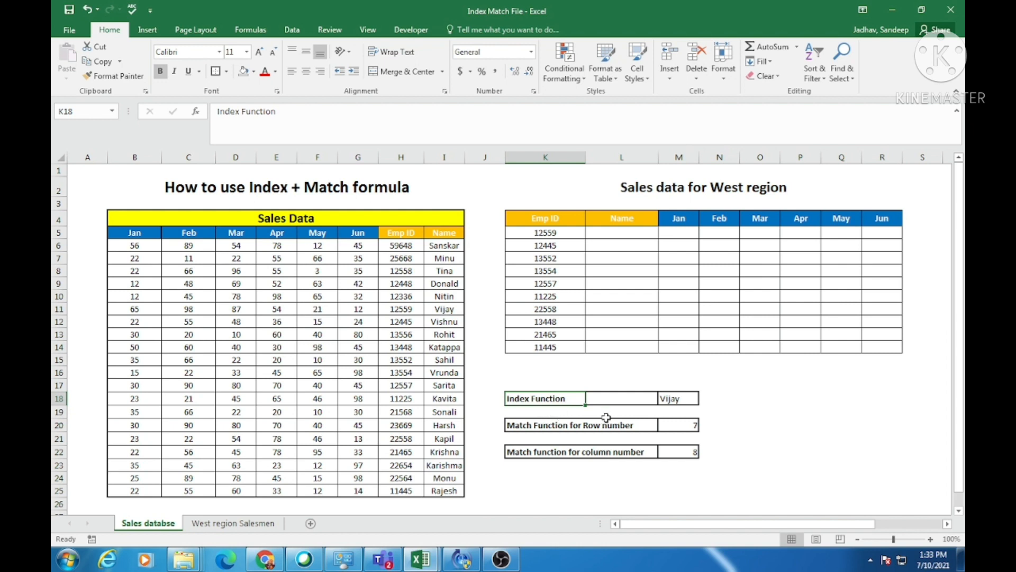
pyautogui.click(676, 398)
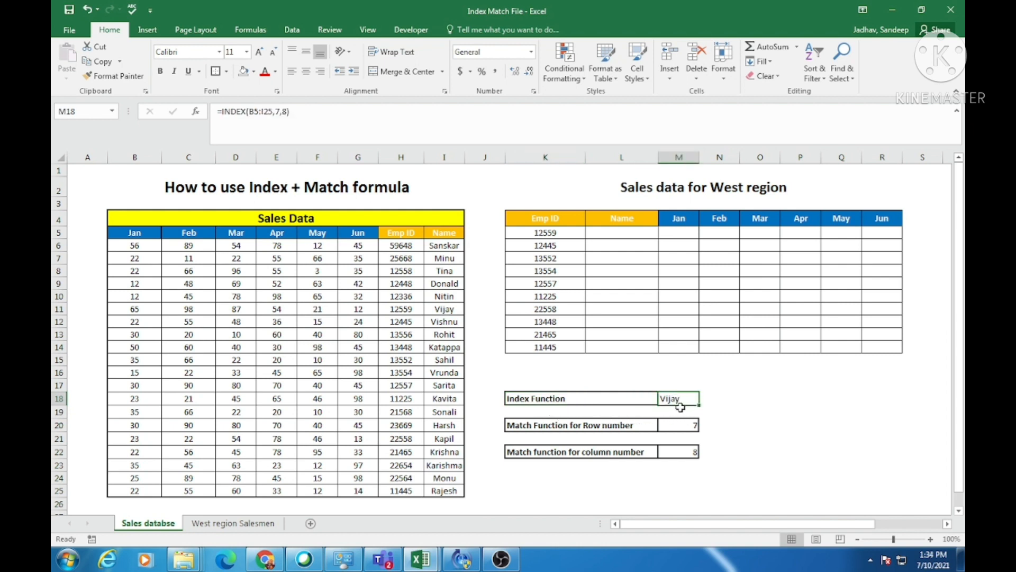
pyautogui.press('Delete')
pyautogui.write('=indes')
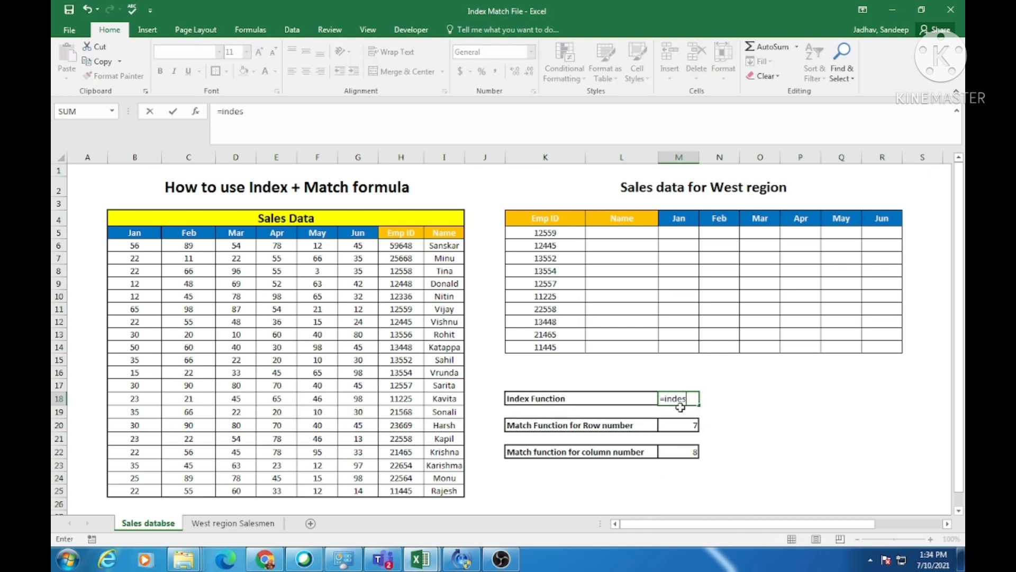
pyautogui.press('BackSpace')
pyautogui.write('x')
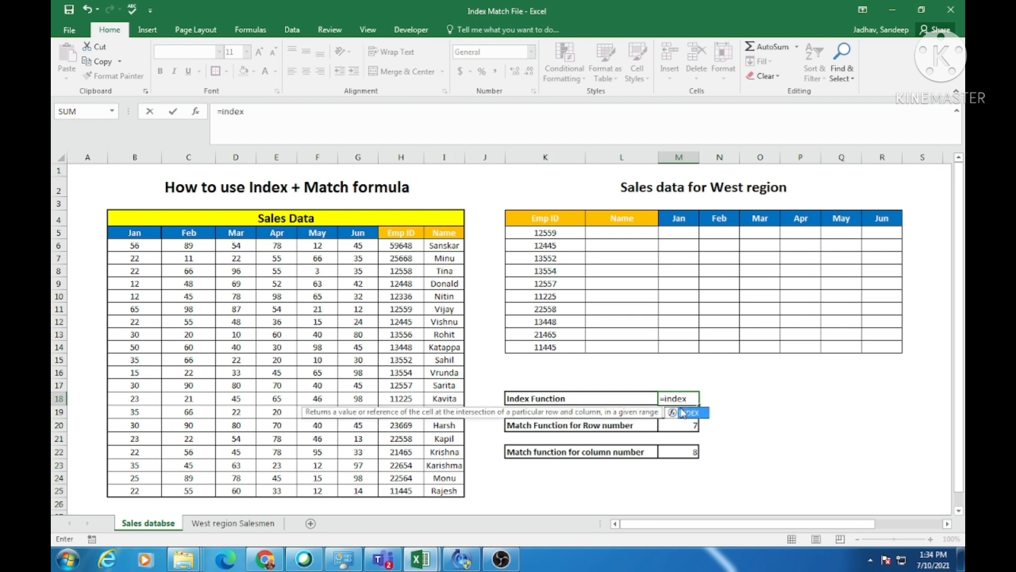
pyautogui.doubleClick(683, 412)
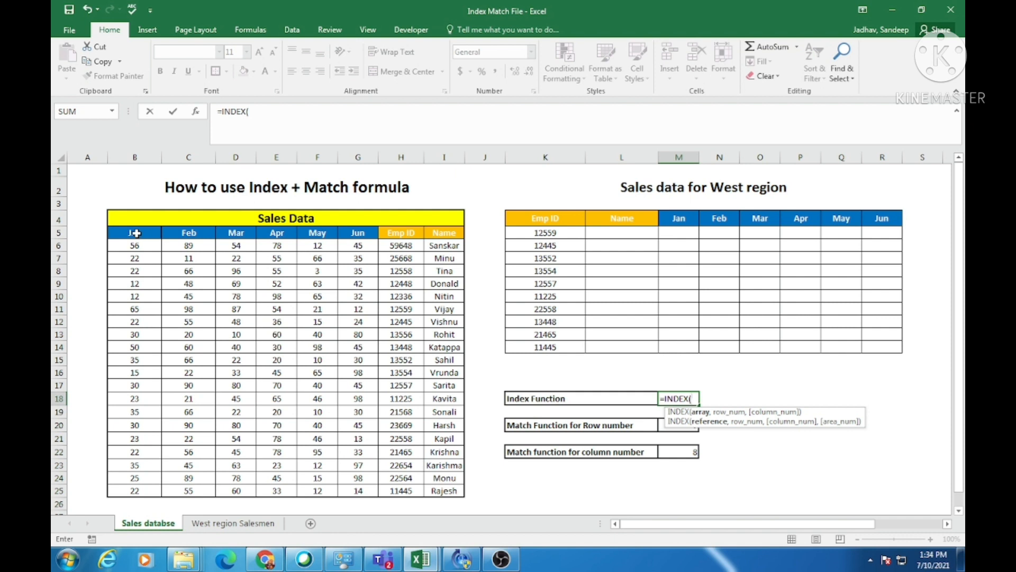
pyautogui.moveTo(135, 234); pyautogui.dragTo(445, 487)
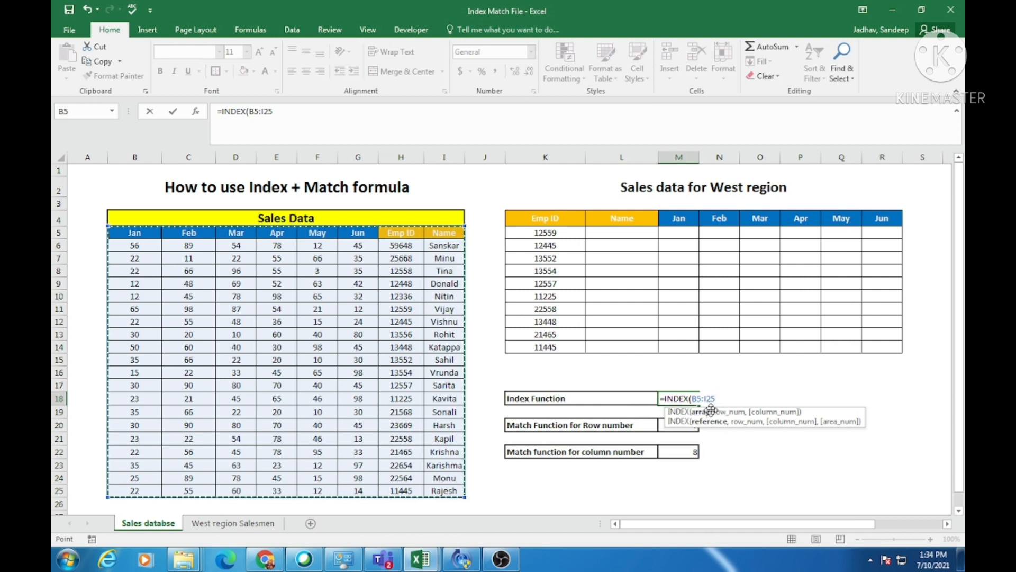
pyautogui.write(',7')
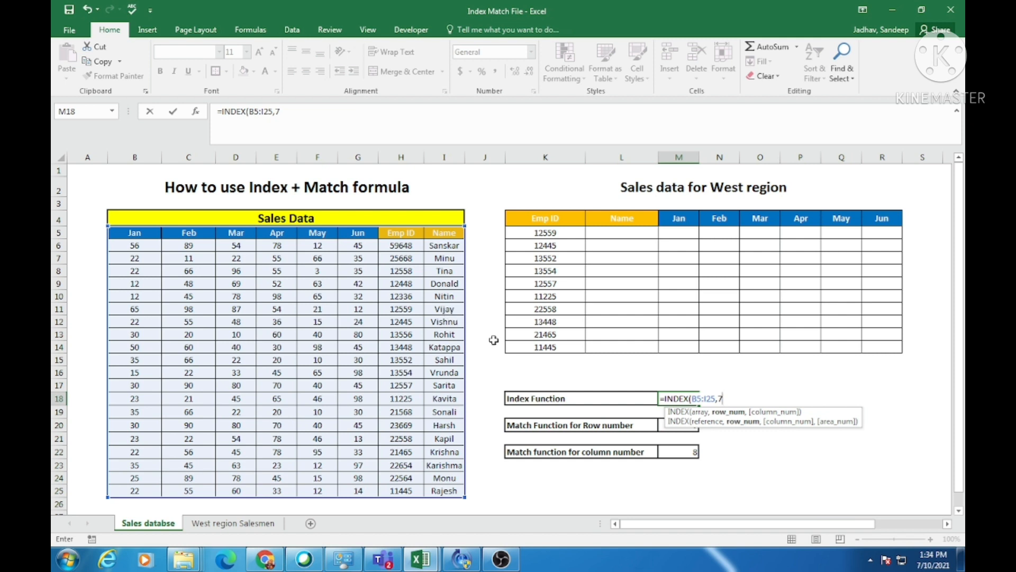
pyautogui.write(',8')
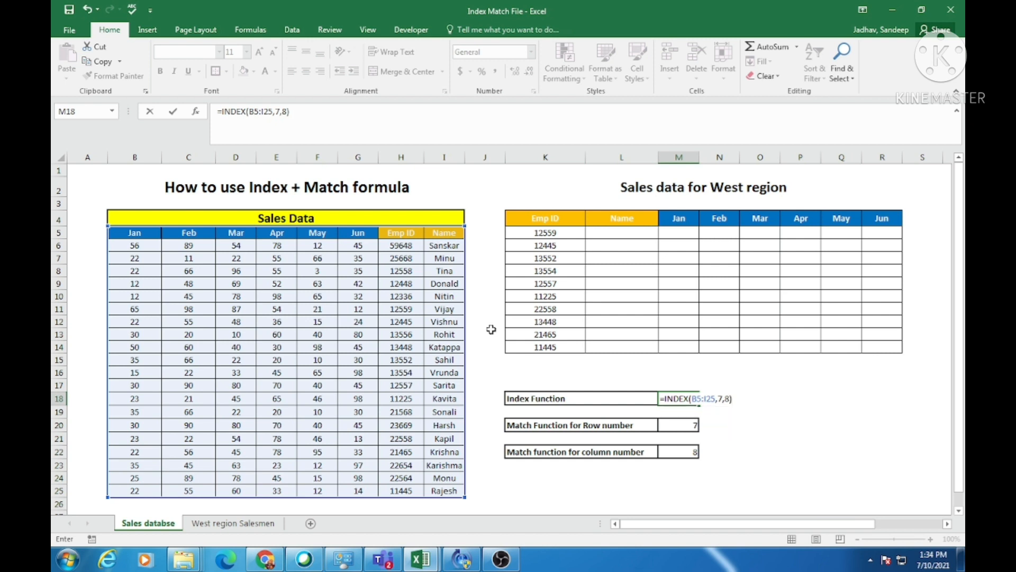
pyautogui.press('Return')
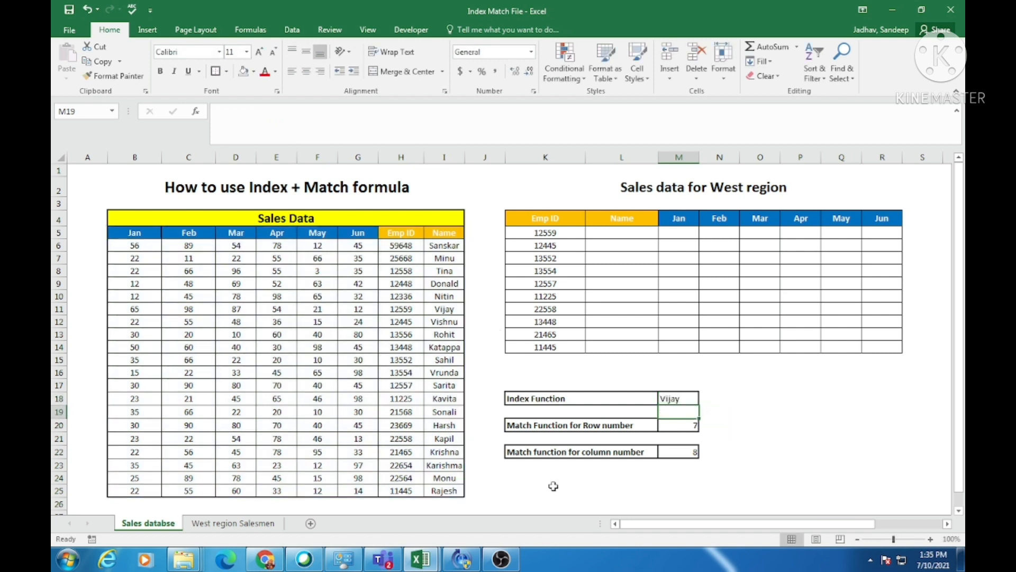
# Inspect the INDEX formula's arguments in M18 and compare them with the row-number label and source cell I11.
pyautogui.click(677, 402)
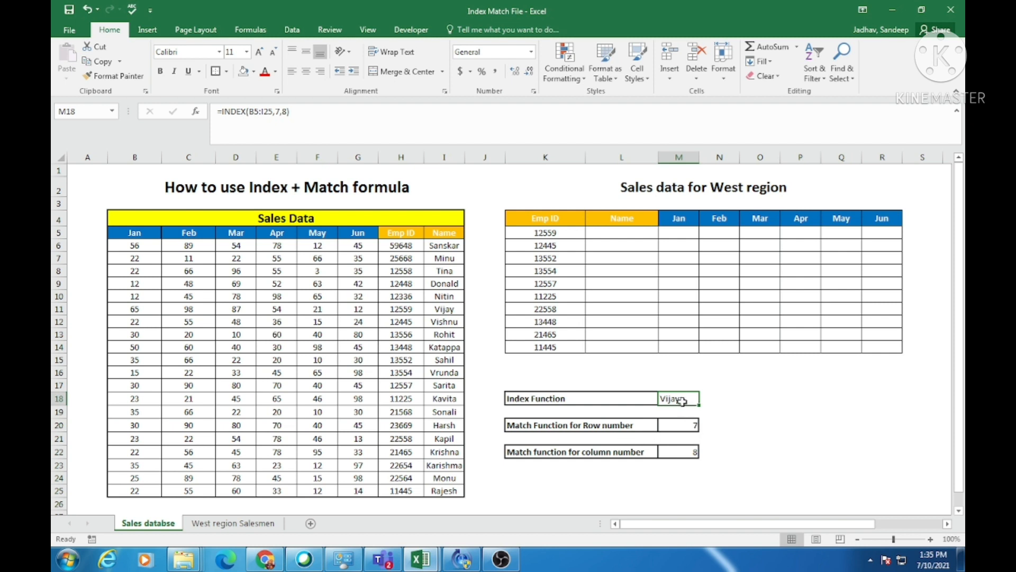
pyautogui.press('F2')
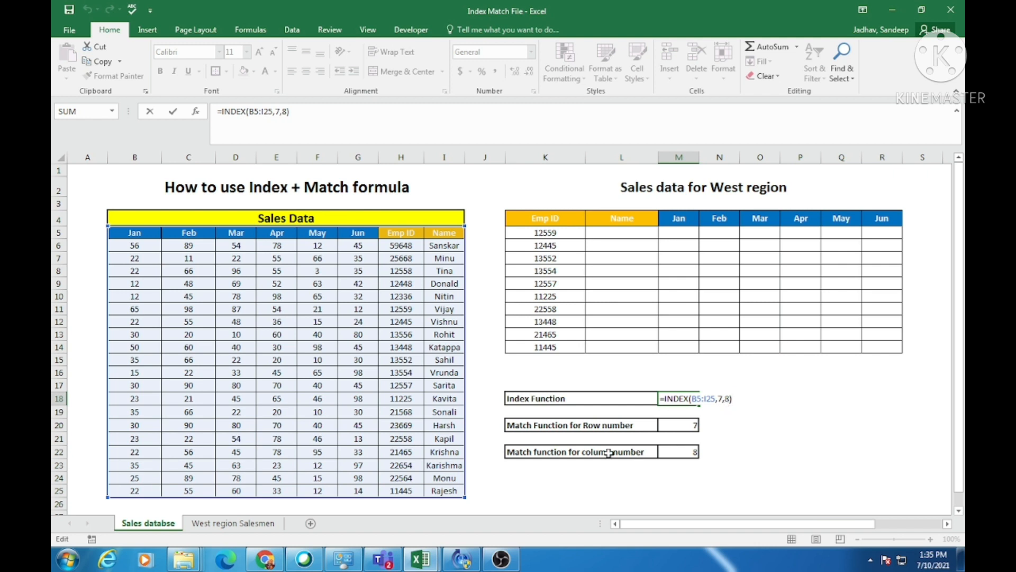
pyautogui.click(517, 426)
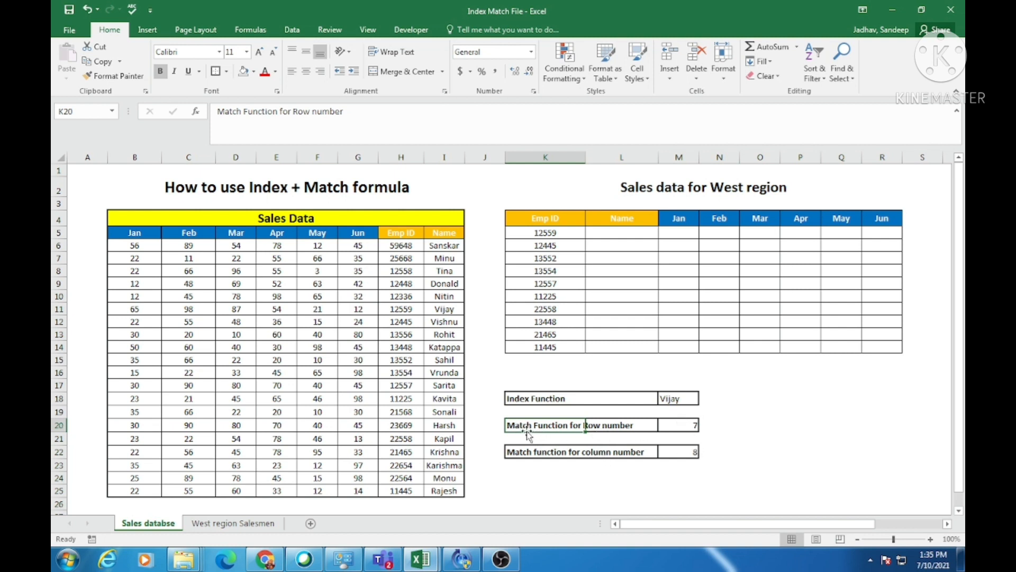
pyautogui.click(445, 311)
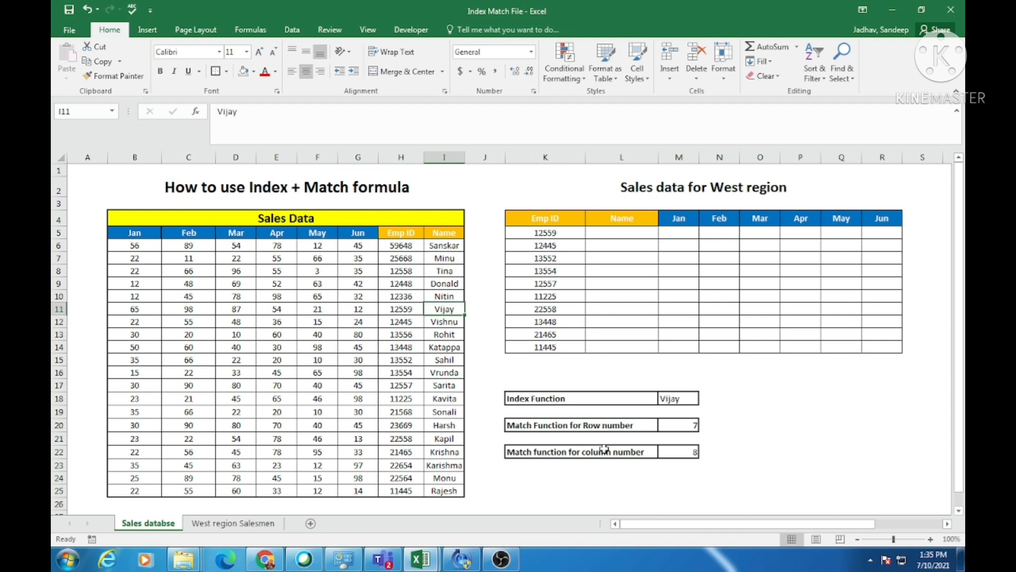
# Replace the row-number formula in M20 with =MATCH(M18,I5:I25,0), looking up the indexed name in the Name column.
pyautogui.click(679, 426)
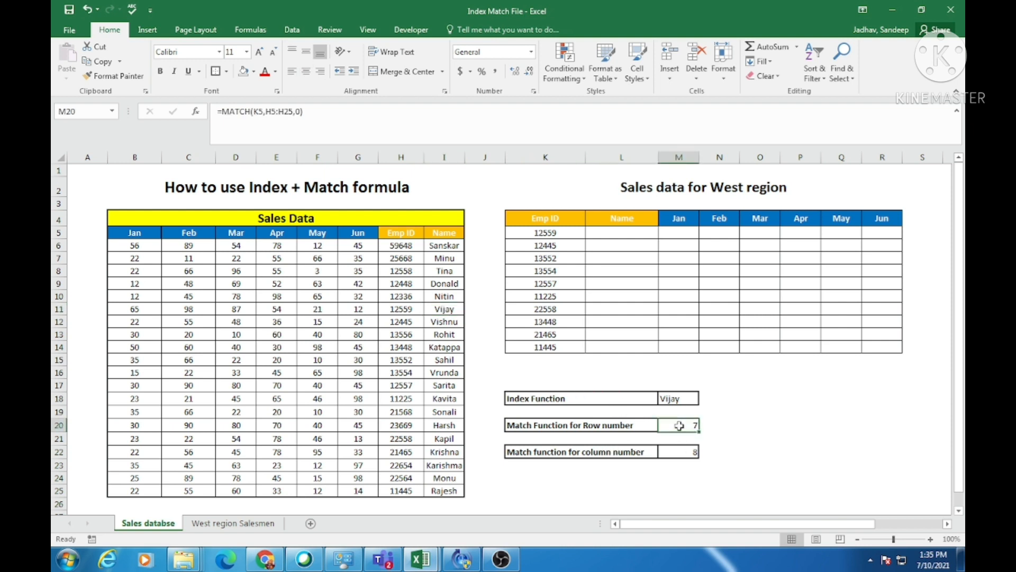
pyautogui.press('Delete')
pyautogui.write('=matc')
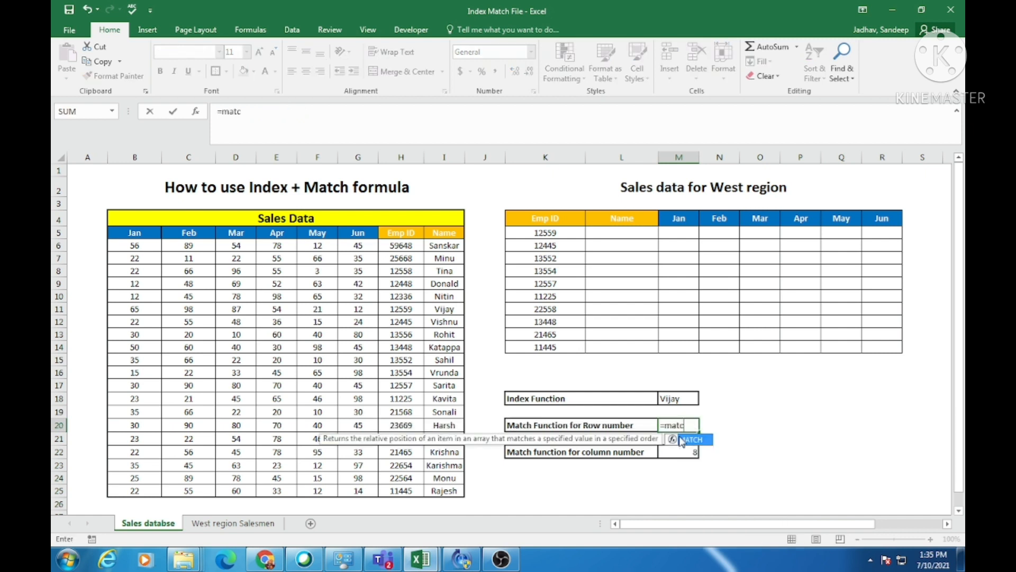
pyautogui.write('h')
pyautogui.press('Tab')
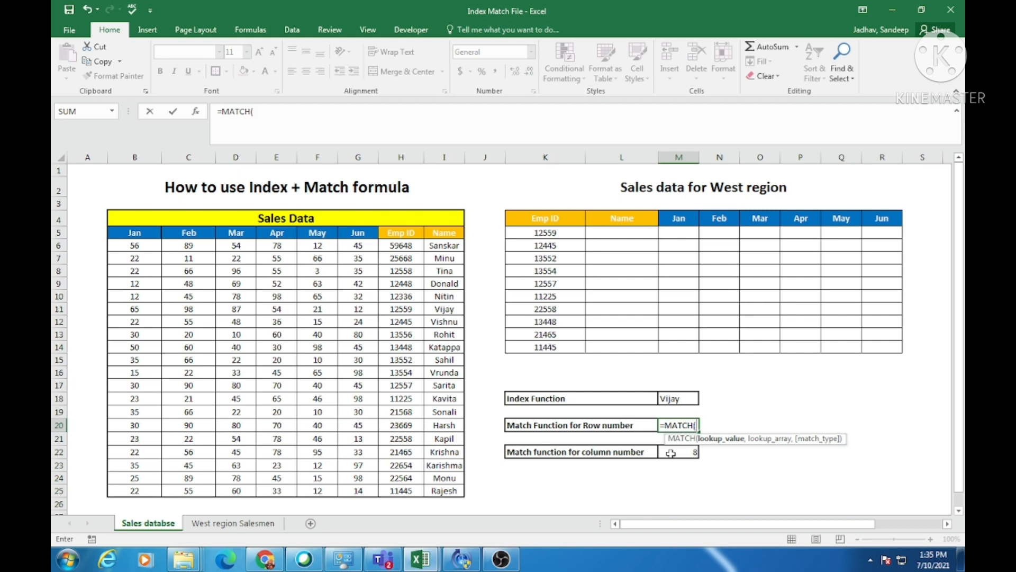
pyautogui.click(680, 397)
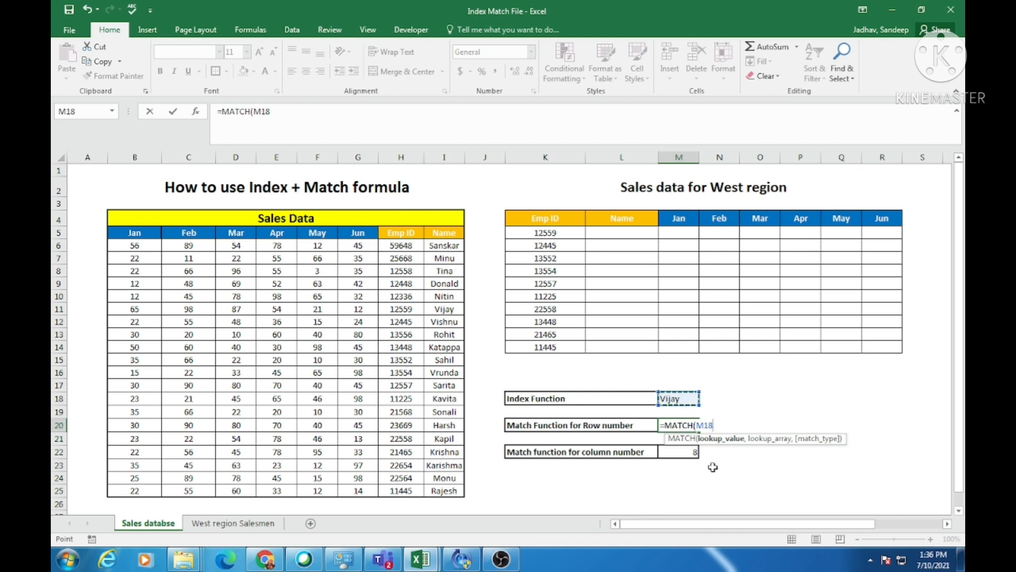
pyautogui.write(',')
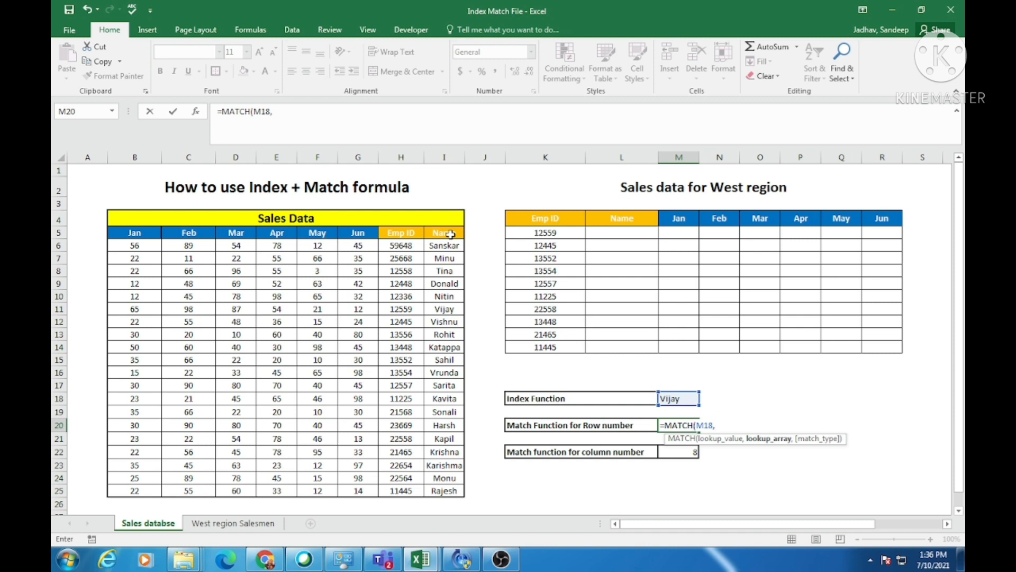
pyautogui.moveTo(450, 234); pyautogui.dragTo(444, 491)
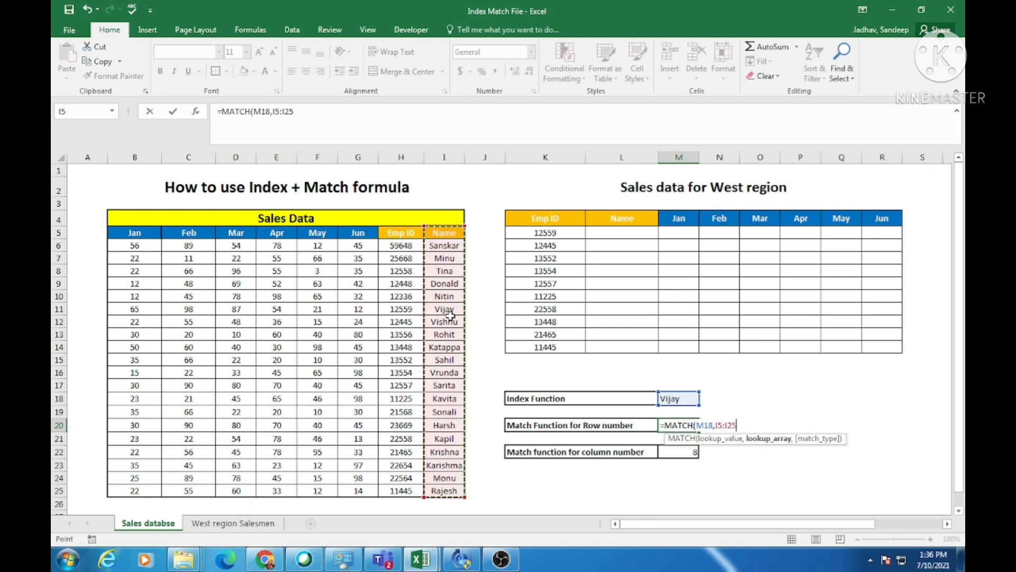
pyautogui.write(',0')
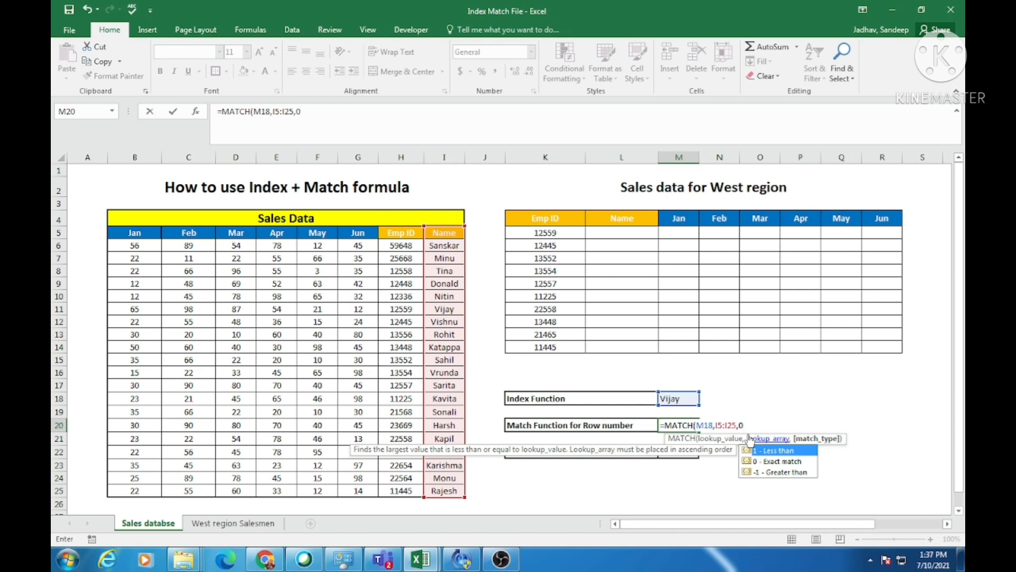
pyautogui.write(')')
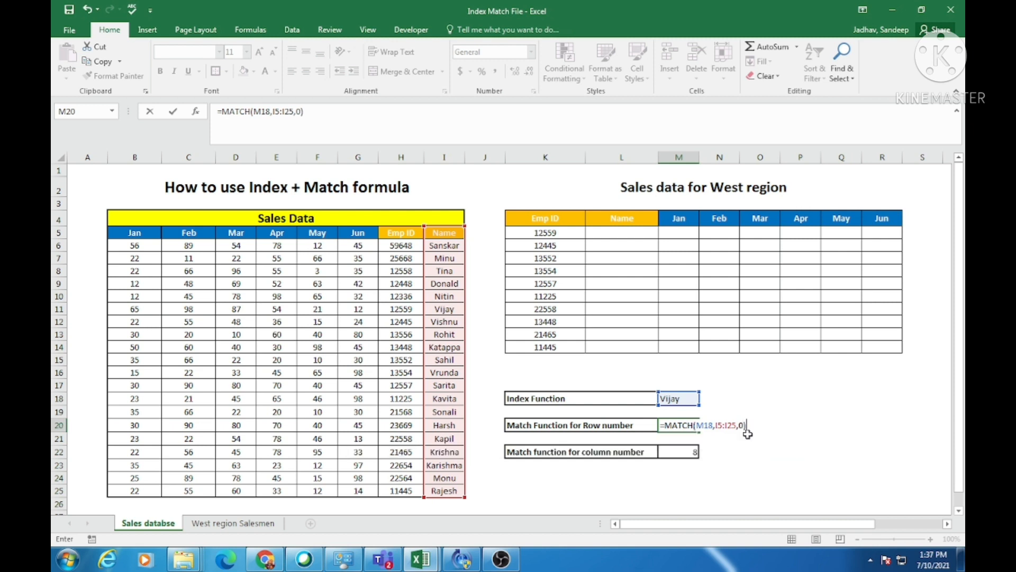
pyautogui.press('Return')
# Check the row-number MATCH in M20 against the cells I5:I11, and review the row and column MATCH labels and formulas.
pyautogui.click(685, 423)
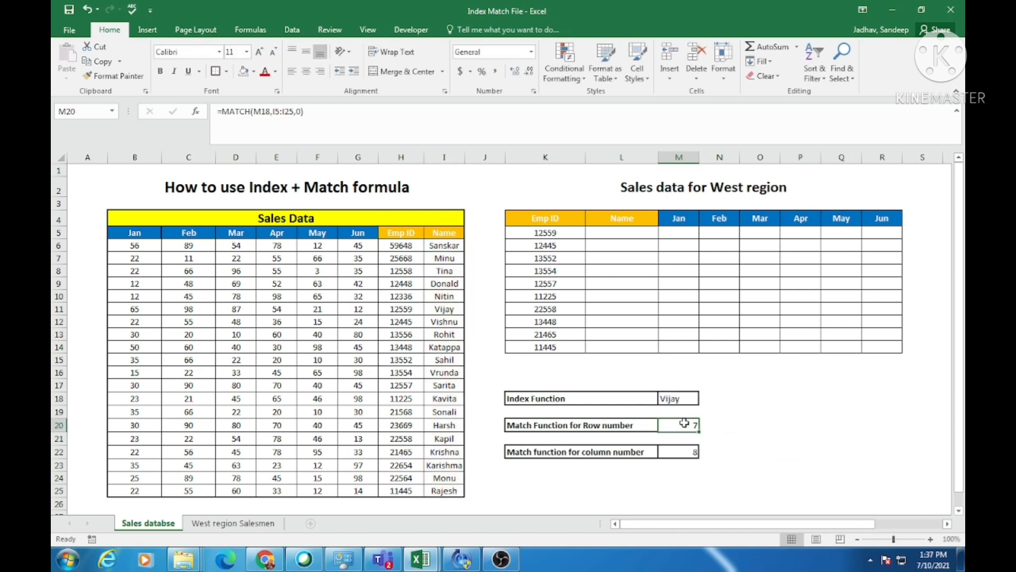
pyautogui.moveTo(442, 233); pyautogui.dragTo(445, 309)
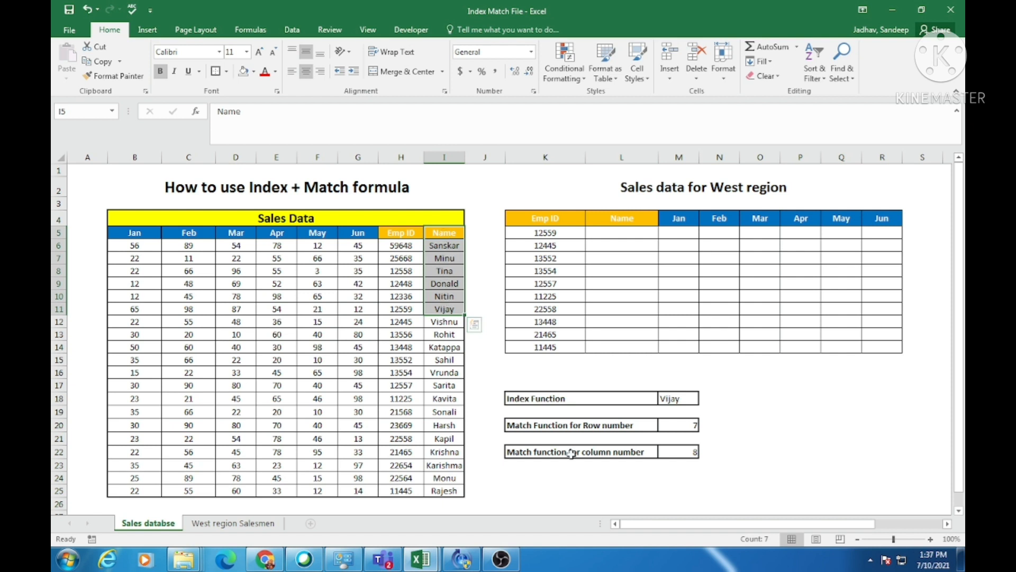
pyautogui.click(677, 452)
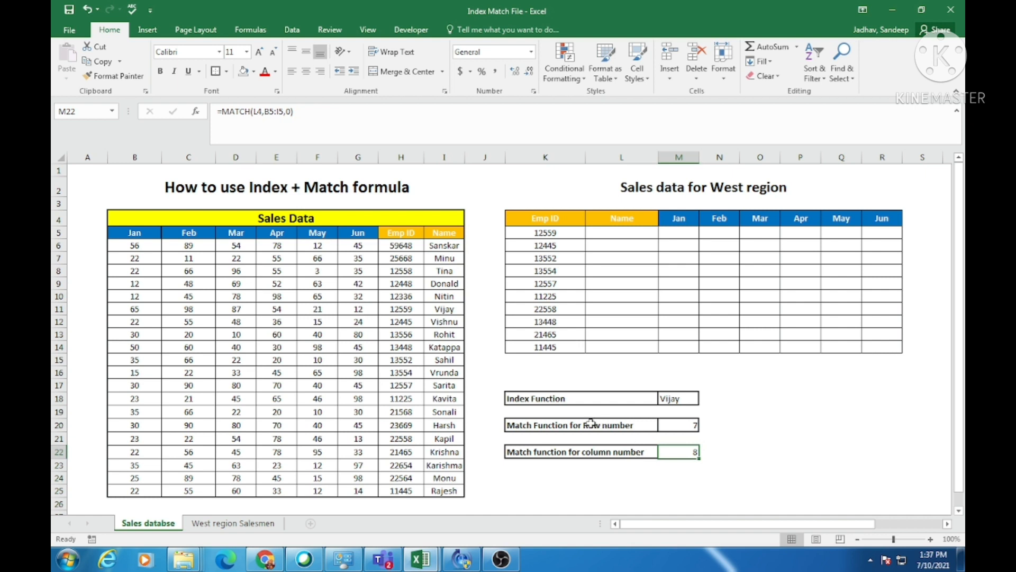
pyautogui.click(525, 425)
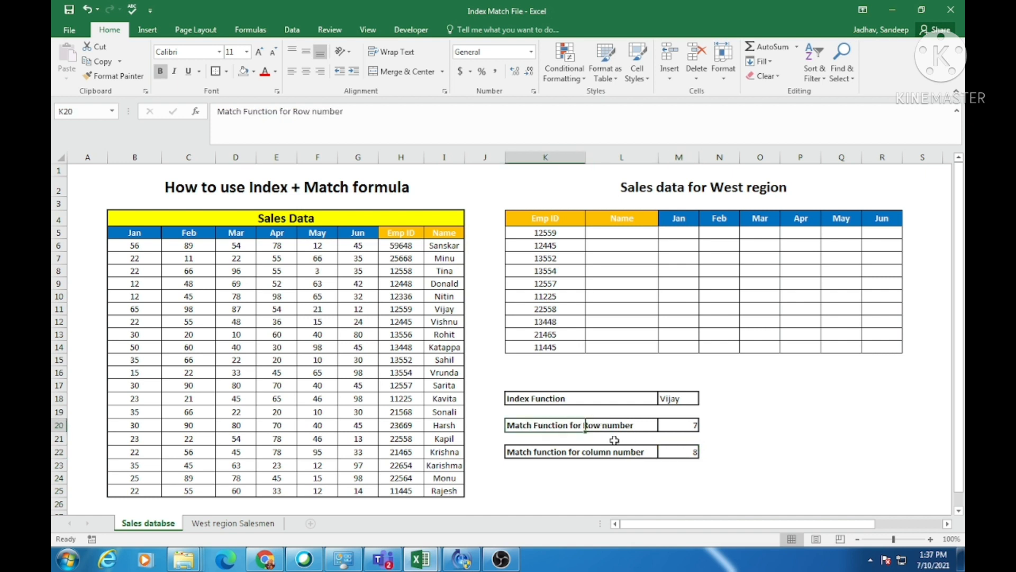
pyautogui.click(690, 428)
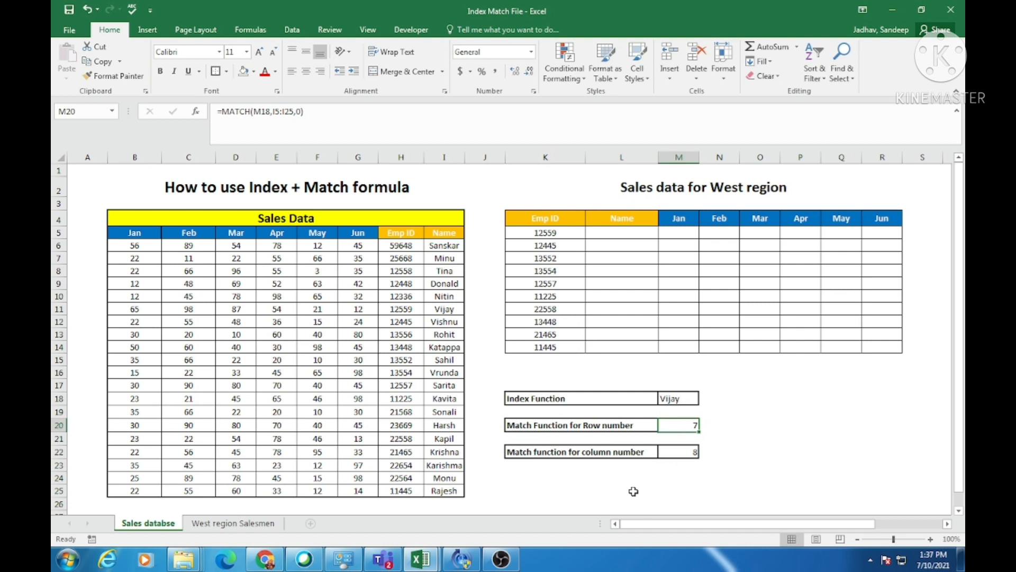
pyautogui.click(529, 453)
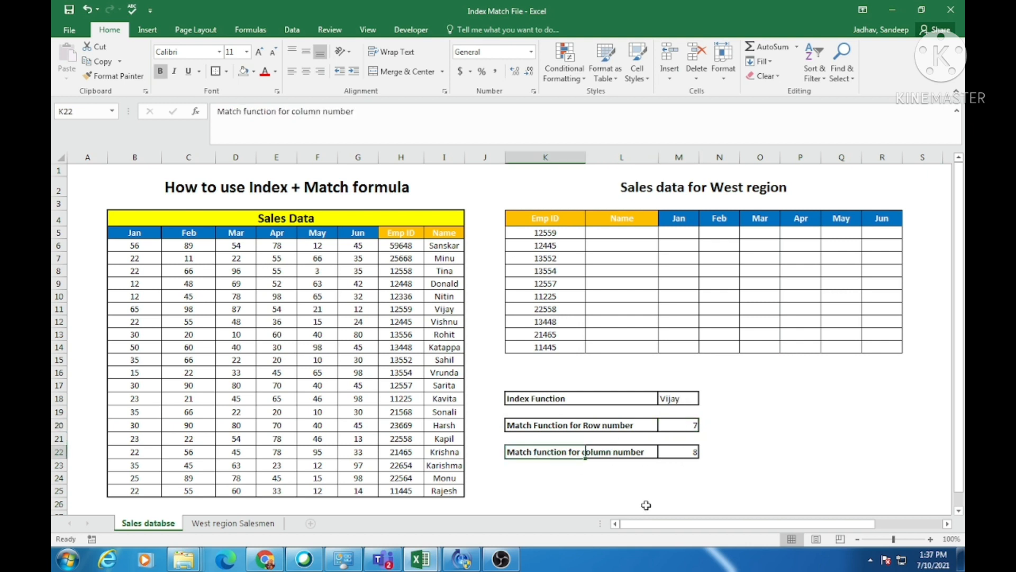
# Replace the column-number formula in M22 with =MATCH(M18,B11:I11,0), looking up the indexed name across its Sales Data row.
pyautogui.click(677, 453)
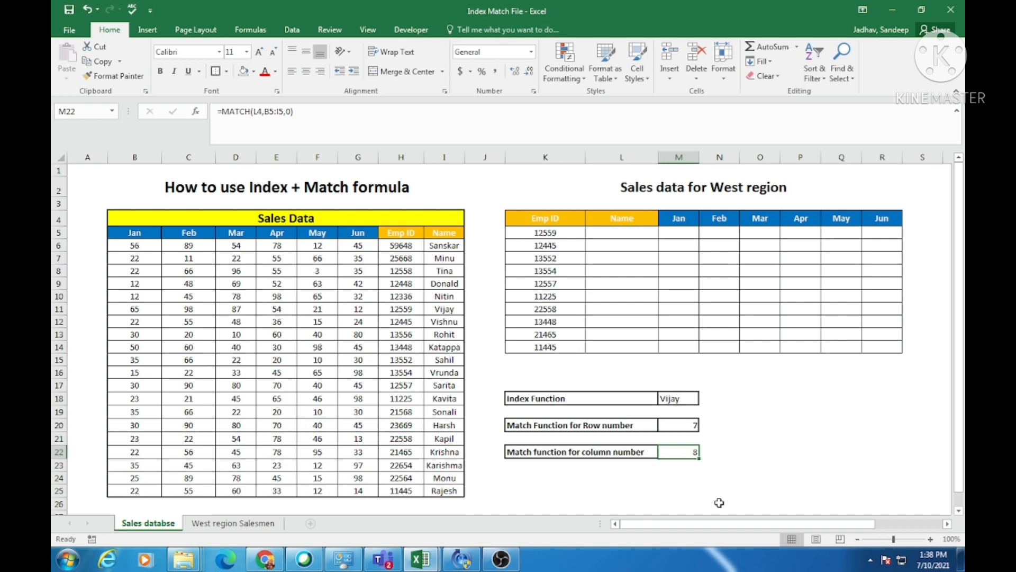
pyautogui.press('Delete')
pyautogui.write('=match')
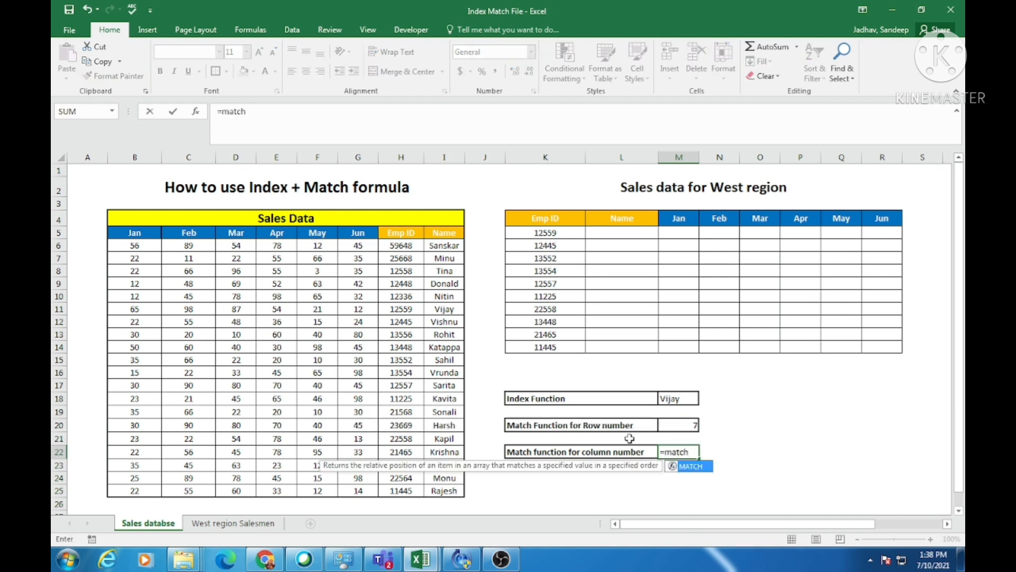
pyautogui.press('Tab')
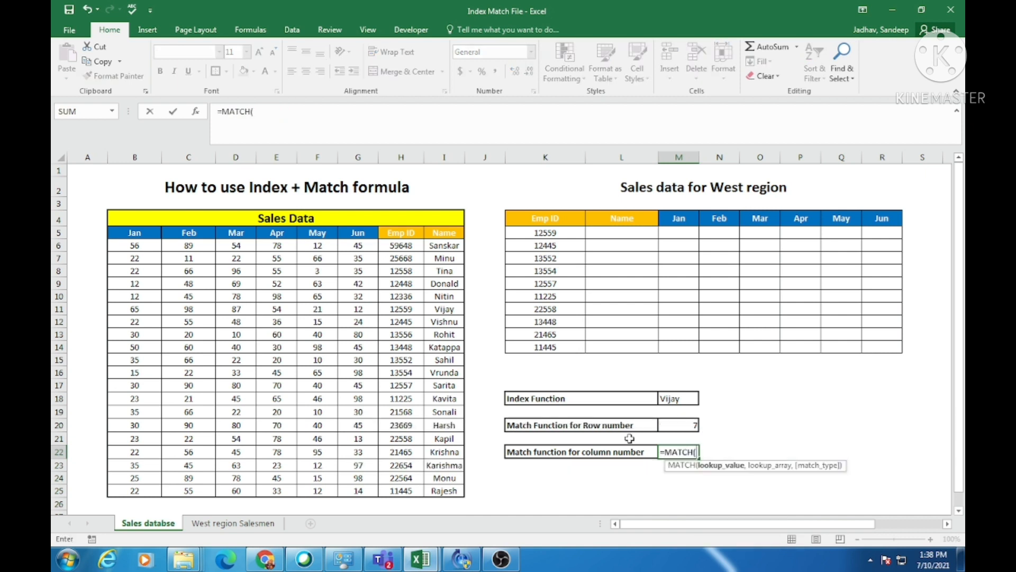
pyautogui.write('M18,')
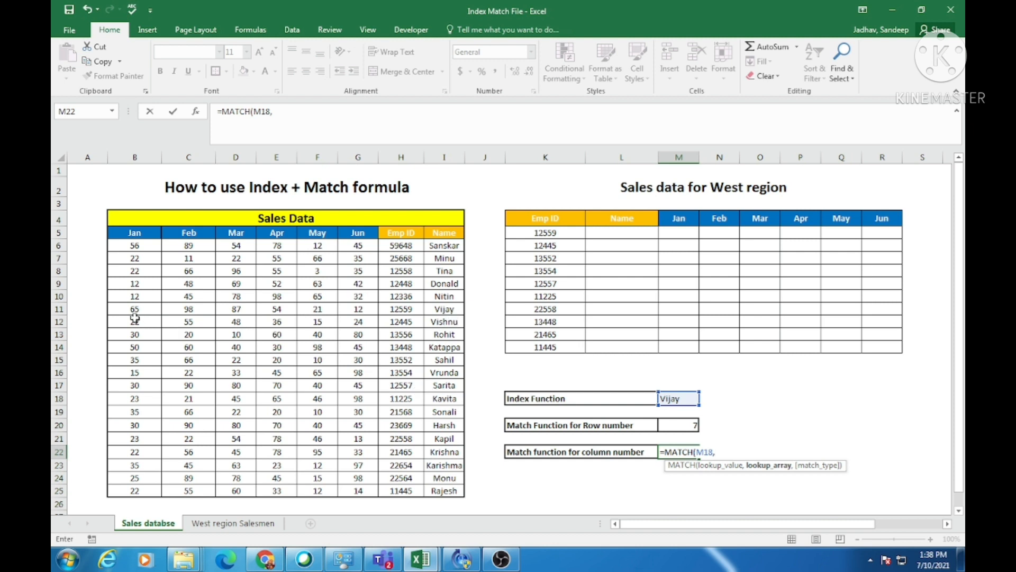
pyautogui.moveTo(134, 313); pyautogui.dragTo(429, 309)
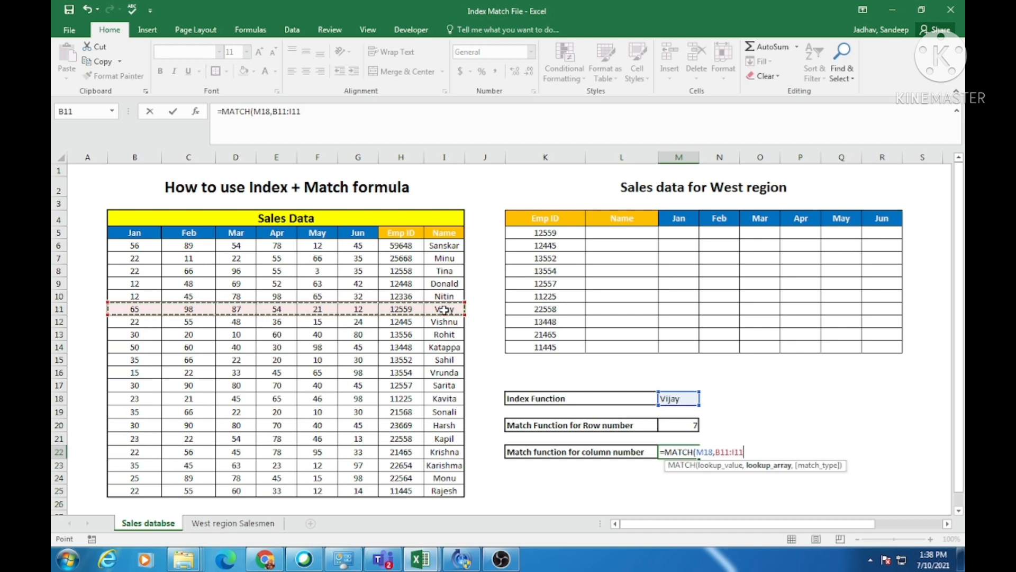
pyautogui.write(',')
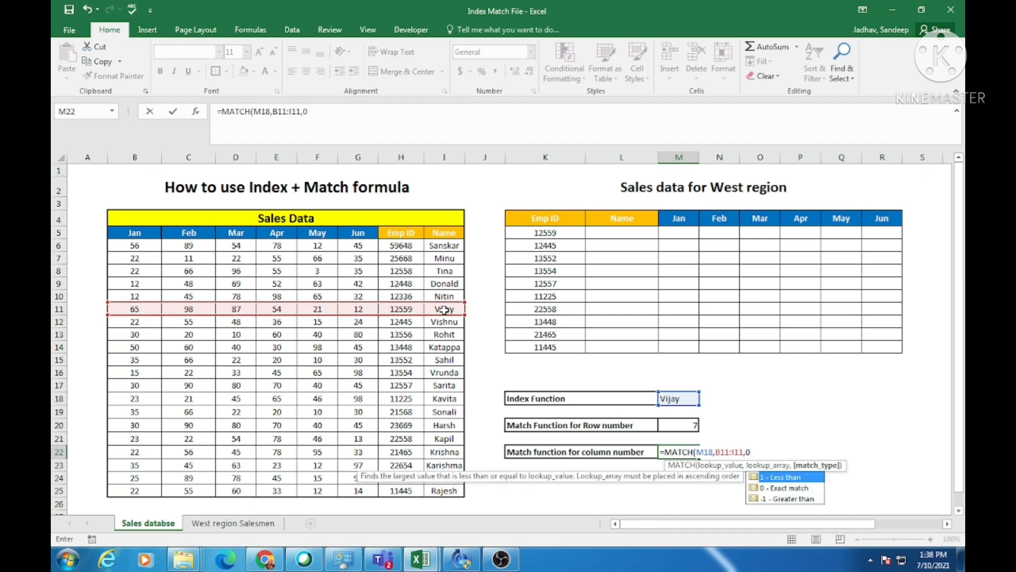
pyautogui.write('0)')
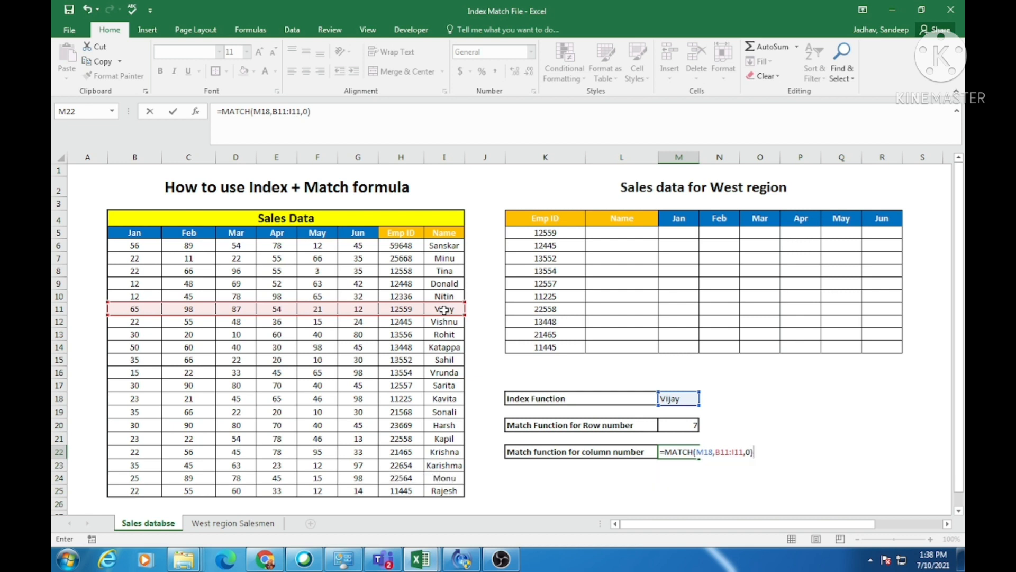
pyautogui.press('Return')
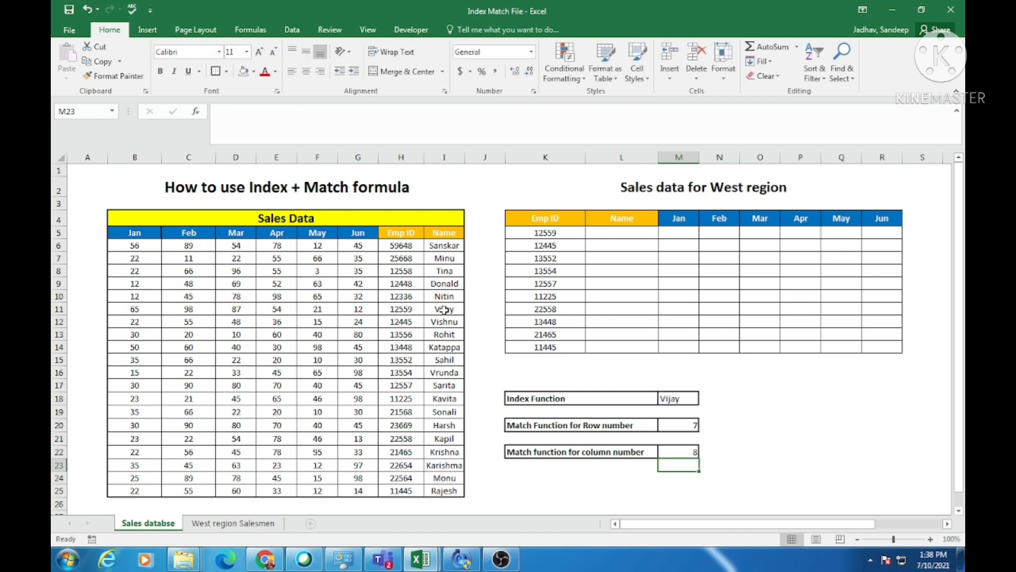
# Review the row and column MATCH results, then examine the West region table's first Emp ID, empty Name cell and column headers.
pyautogui.click(694, 424)
pyautogui.click(673, 451)
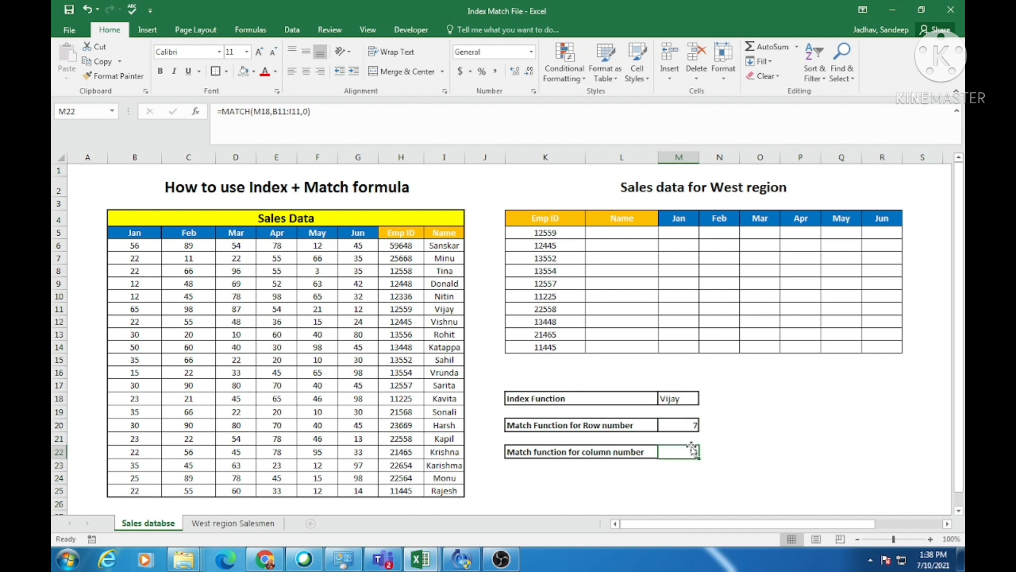
pyautogui.click(623, 233)
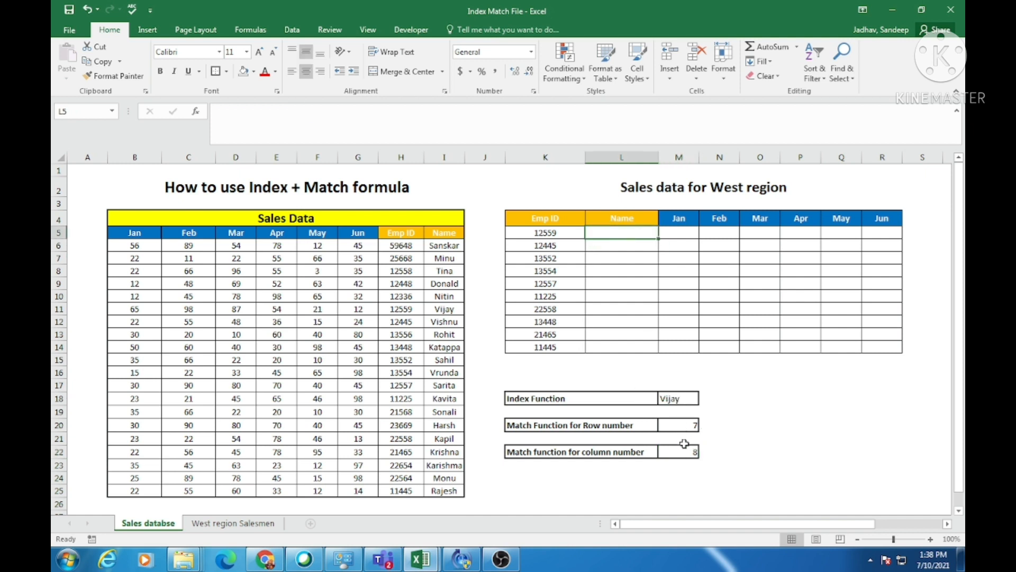
pyautogui.click(544, 231)
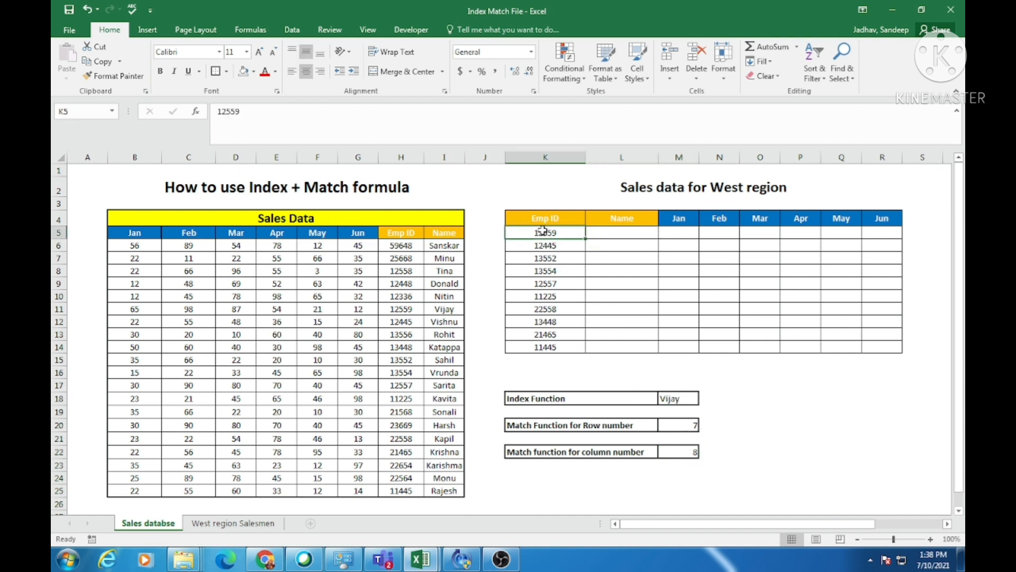
pyautogui.click(629, 217)
pyautogui.click(683, 219)
pyautogui.click(721, 219)
pyautogui.click(762, 219)
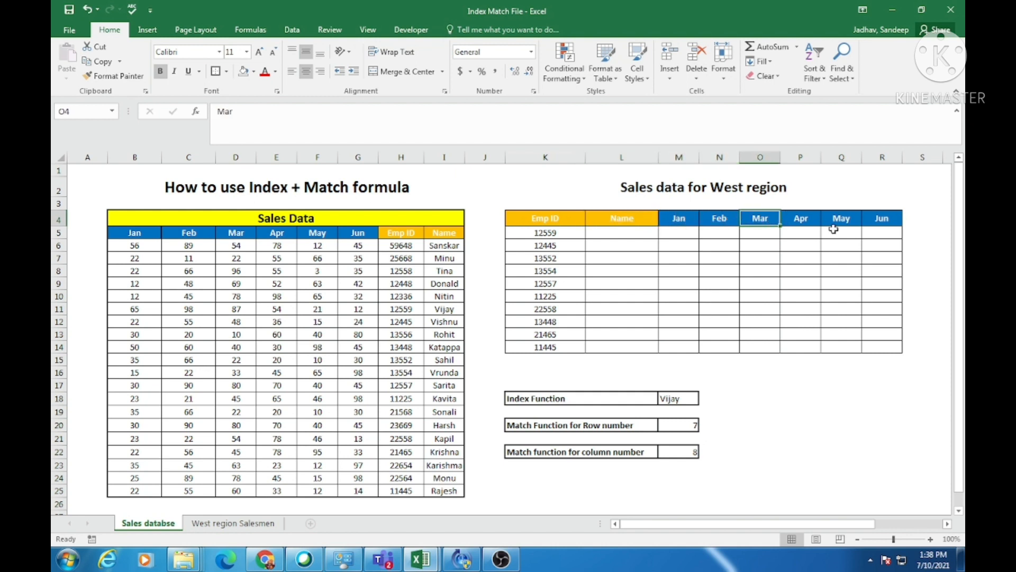
pyautogui.click(841, 219)
pyautogui.click(879, 219)
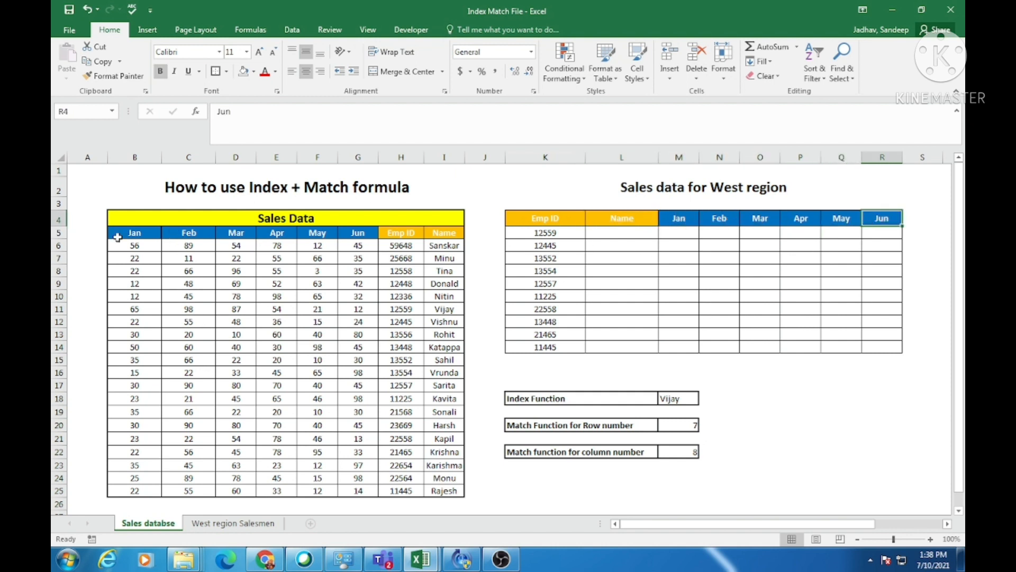
pyautogui.click(543, 231)
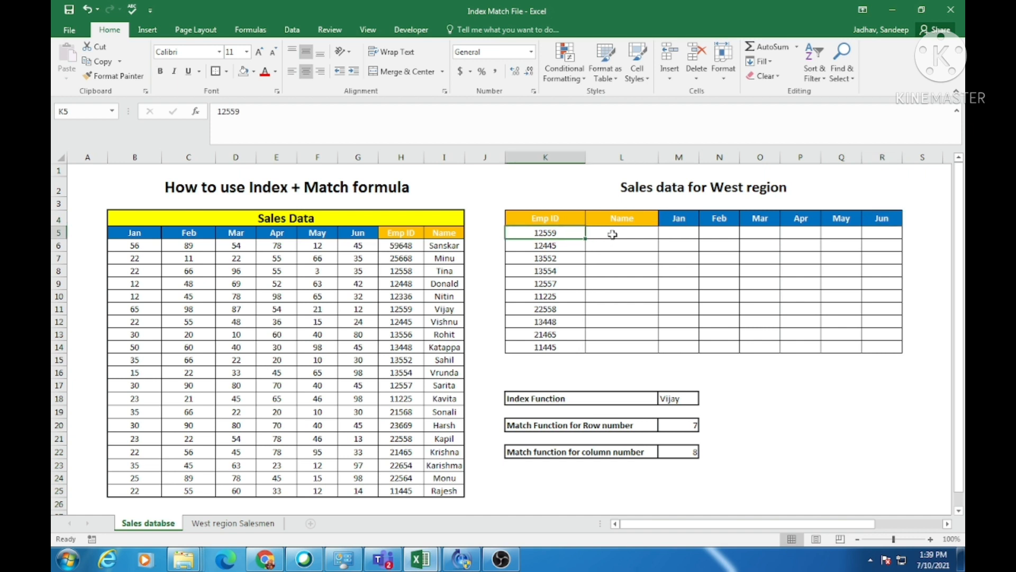
pyautogui.click(612, 234)
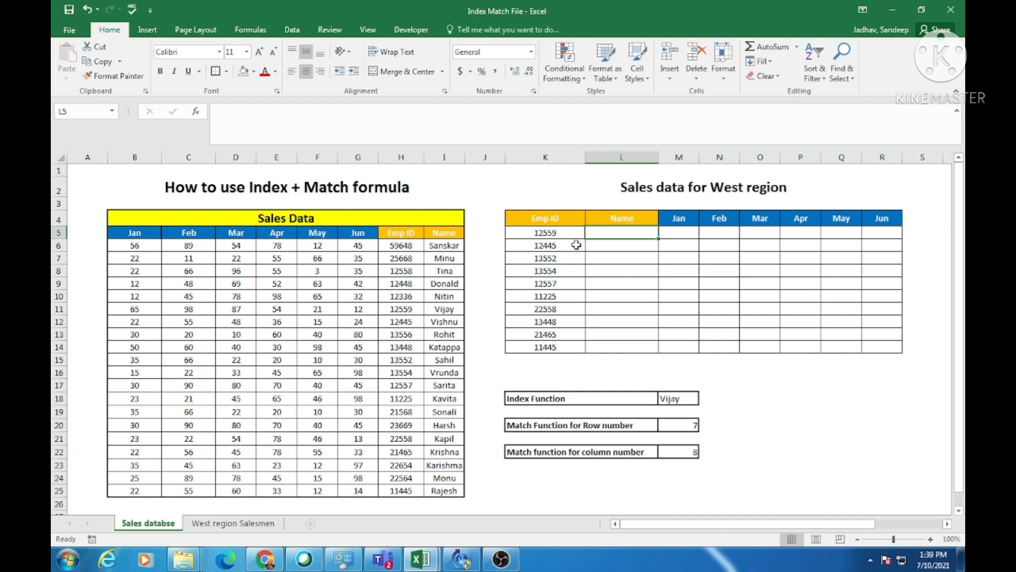
pyautogui.click(616, 219)
pyautogui.click(621, 232)
pyautogui.click(552, 234)
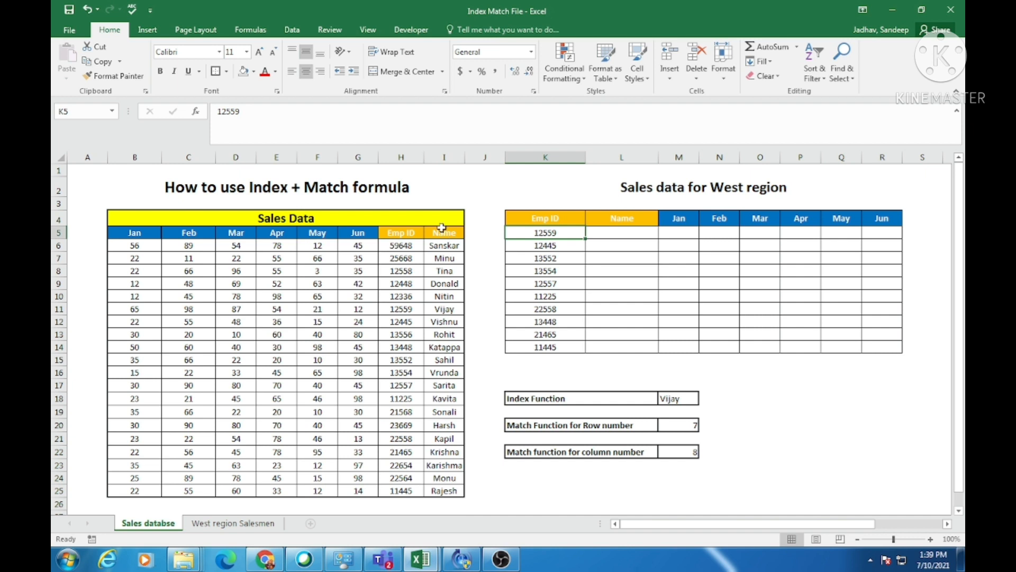
# Begin an INDEX formula in L5, the first Name cell of the West region table, with B5:I25 as its array.
pyautogui.click(629, 231)
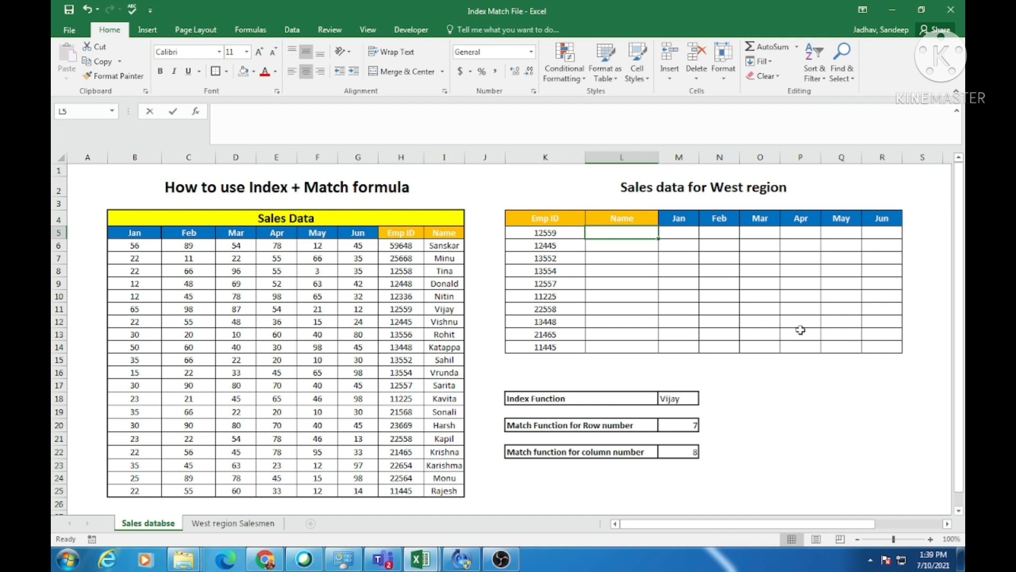
pyautogui.write('=index')
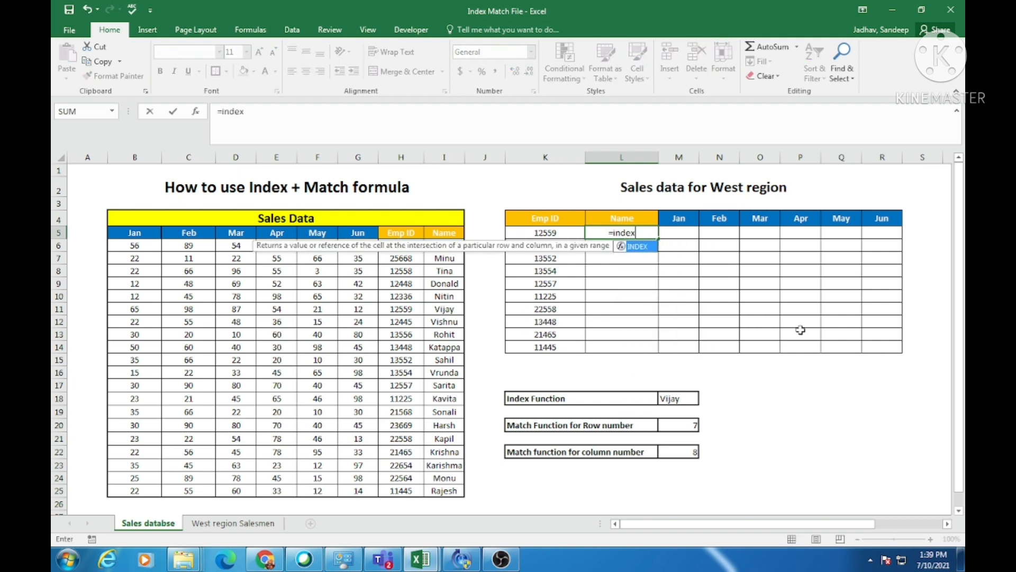
pyautogui.press('Tab')
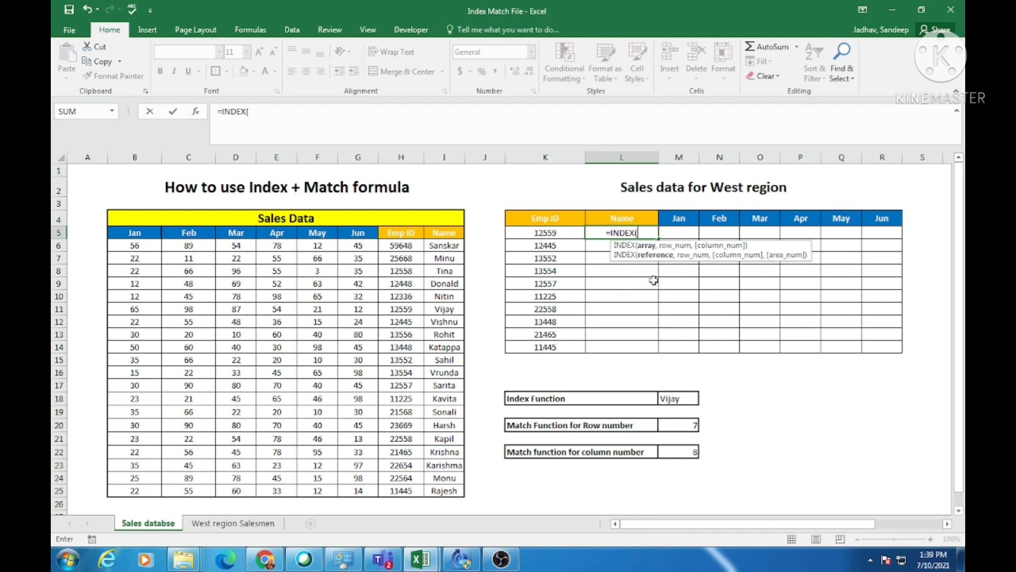
pyautogui.click(136, 232)
pyautogui.moveTo(136, 233); pyautogui.dragTo(438, 479)
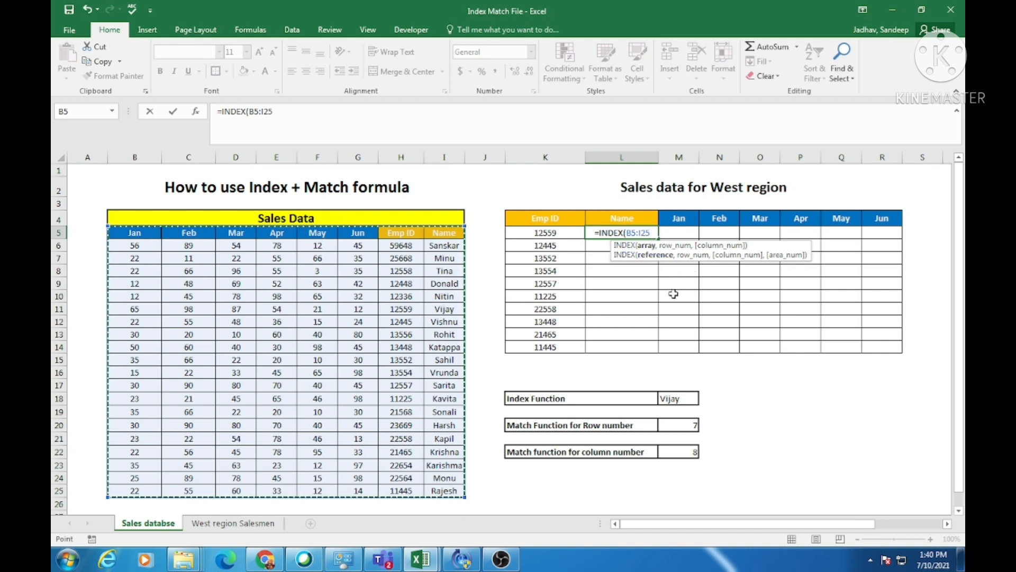
pyautogui.write(',')
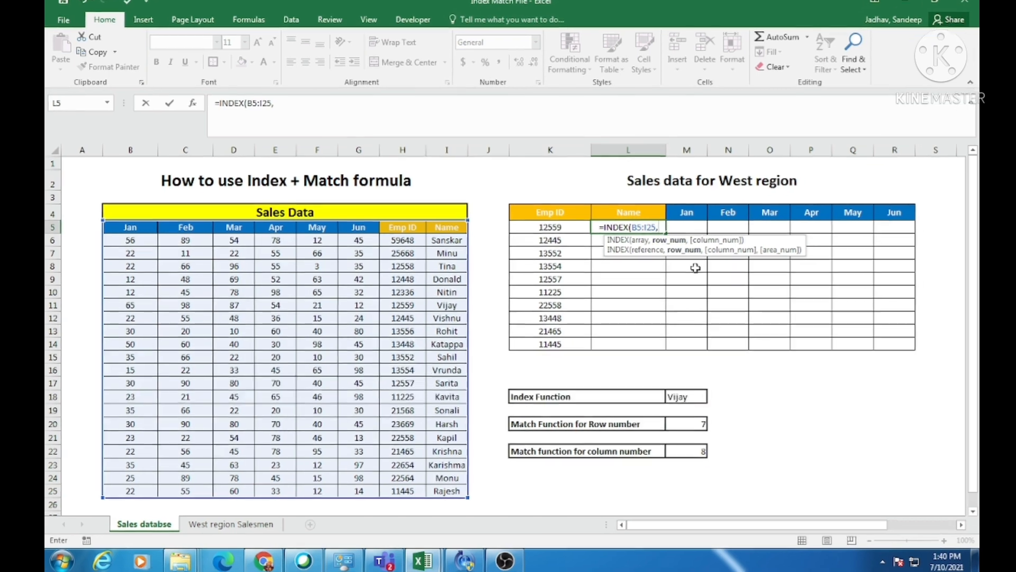
# Nest MATCH(K5,H5:H25,0) as the INDEX row number in L5, looking up the Emp ID in the Sales Data table.
pyautogui.write('match')
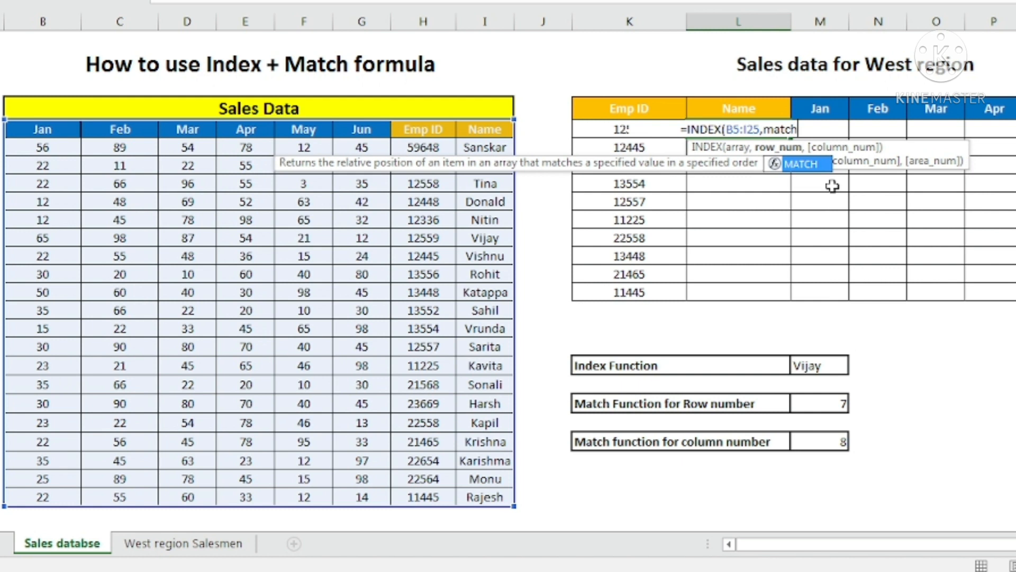
pyautogui.press('Tab')
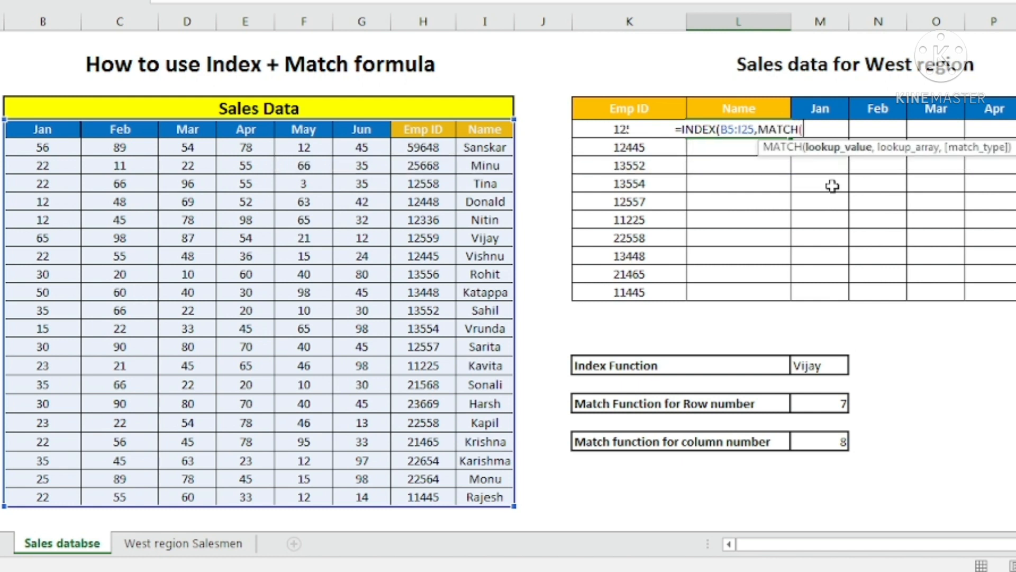
pyautogui.click(594, 128)
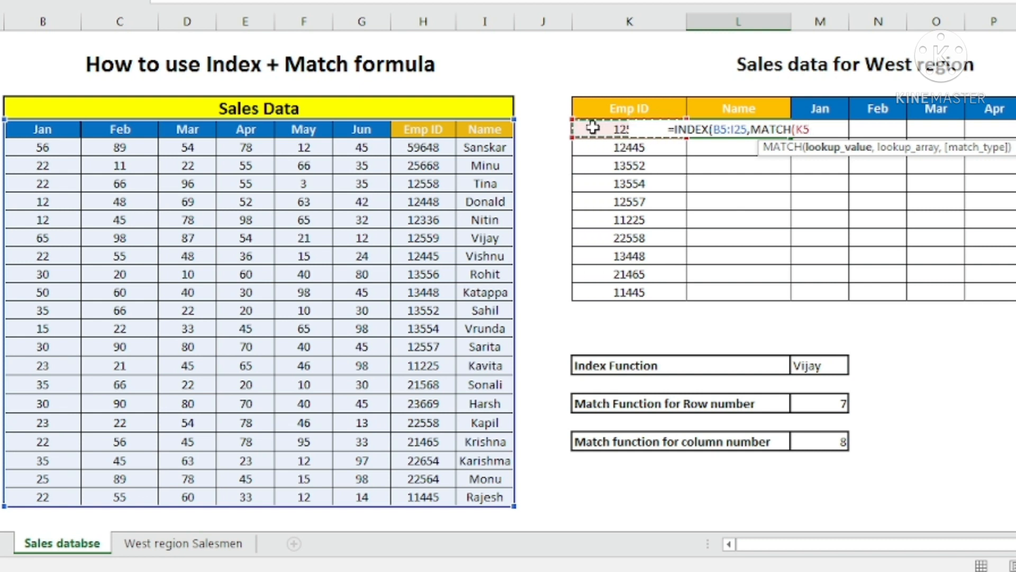
pyautogui.write(',')
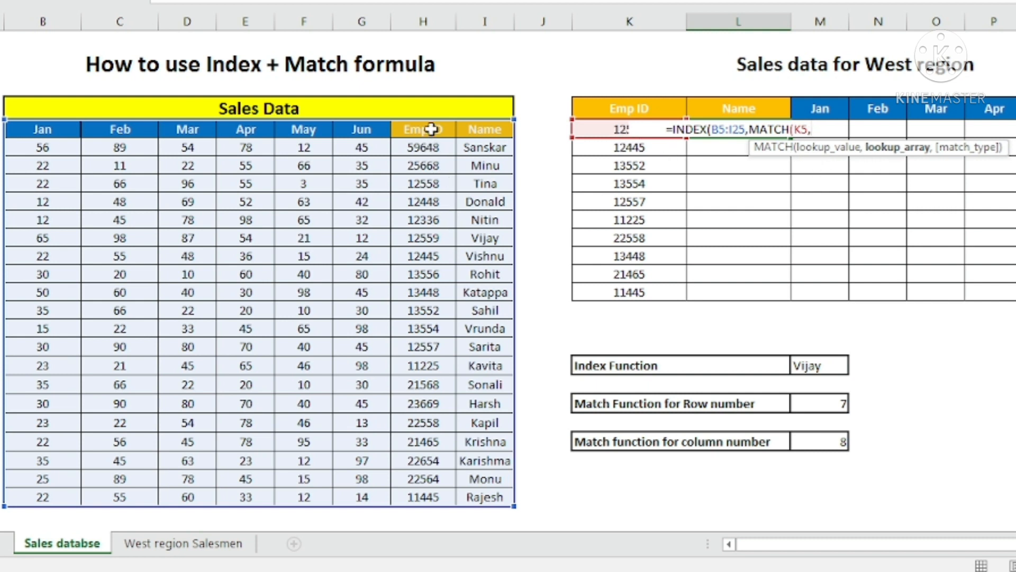
pyautogui.moveTo(431, 128); pyautogui.dragTo(430, 497)
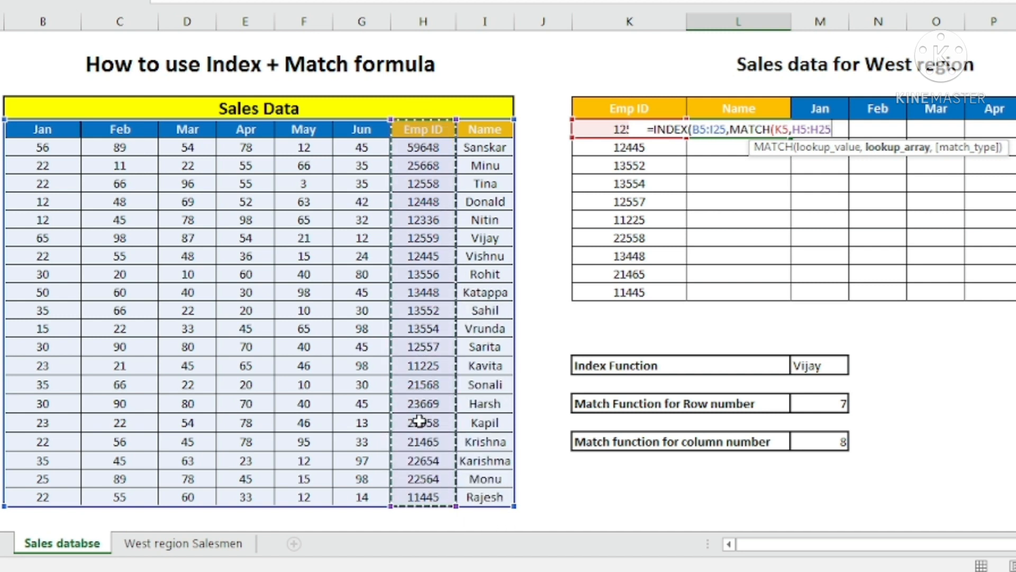
pyautogui.write(',')
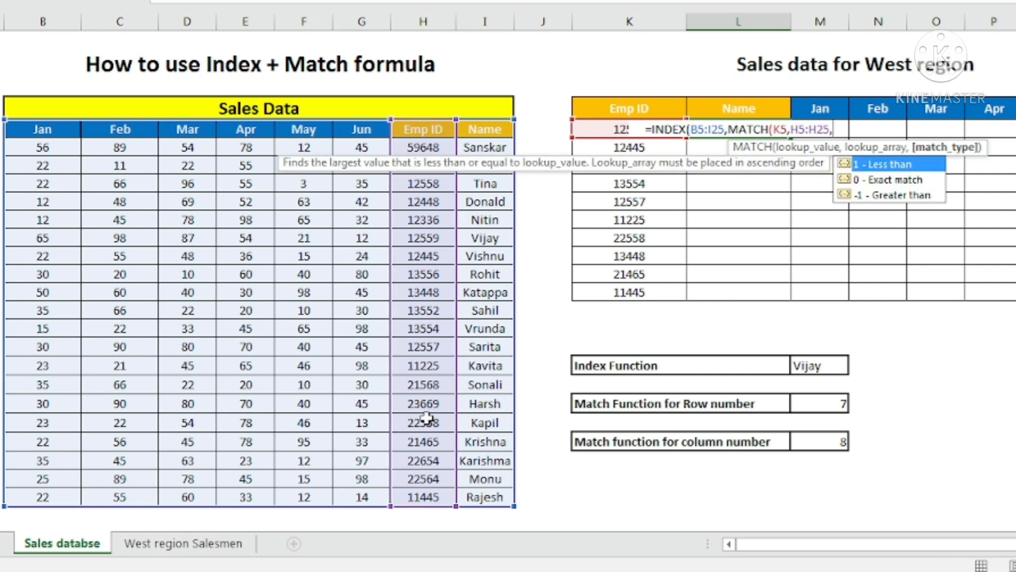
pyautogui.write('0')
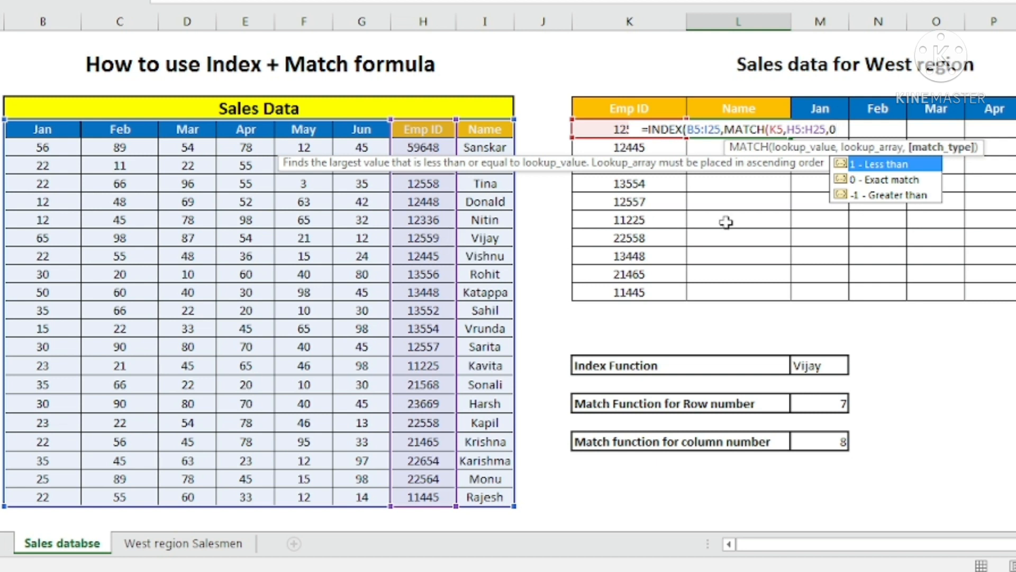
pyautogui.write(')')
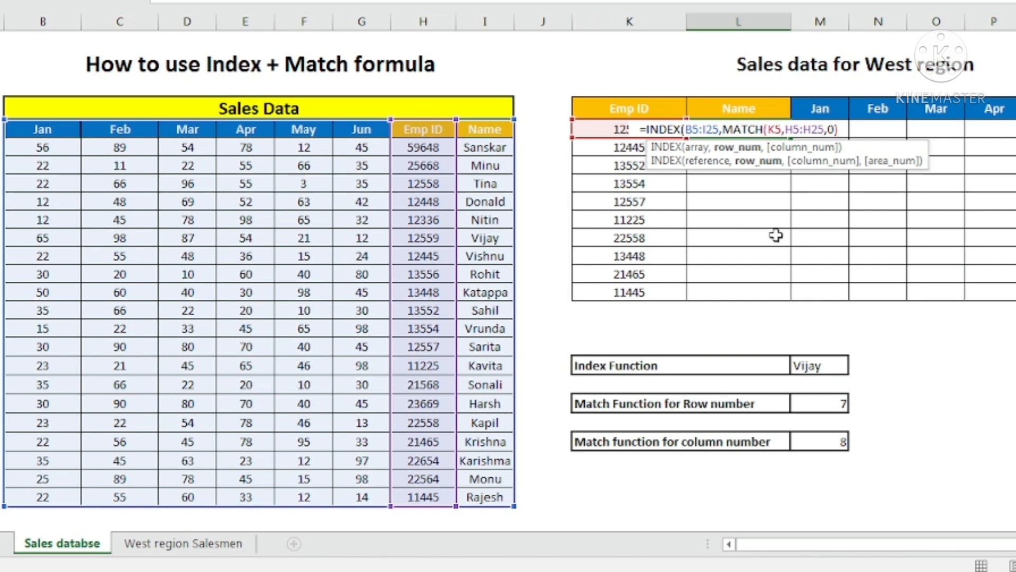
pyautogui.write(',')
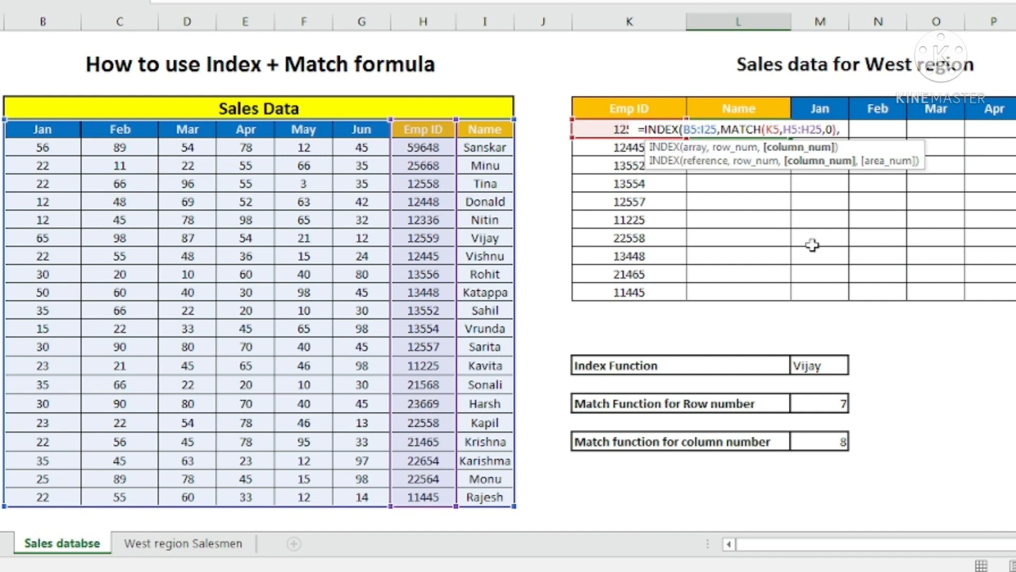
# Complete the INDEX formula in L5 with MATCH(L4,B5:I5,0) as the column number, looking up the Name header in the Sales Data headers.
pyautogui.write('match')
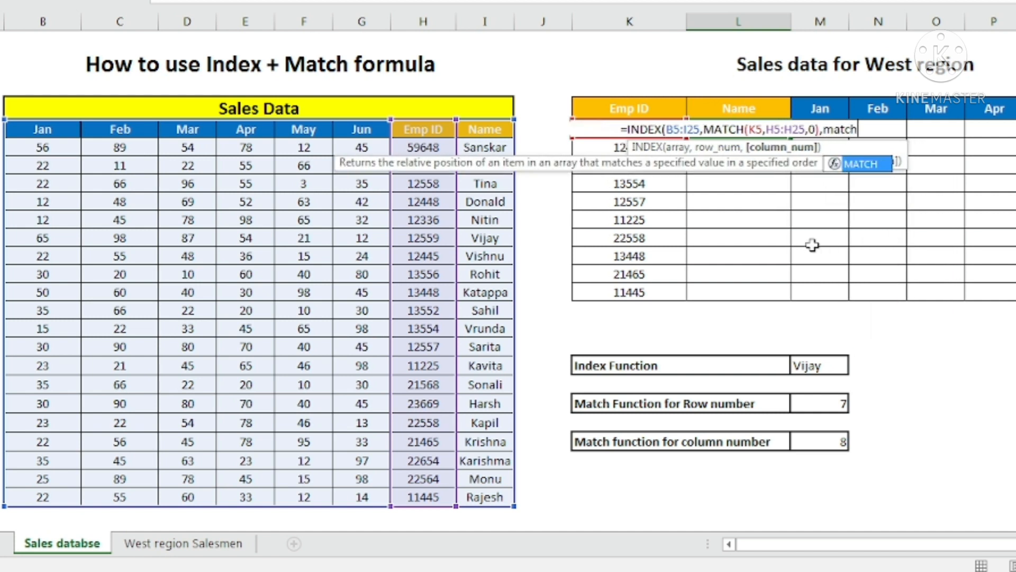
pyautogui.press('Tab')
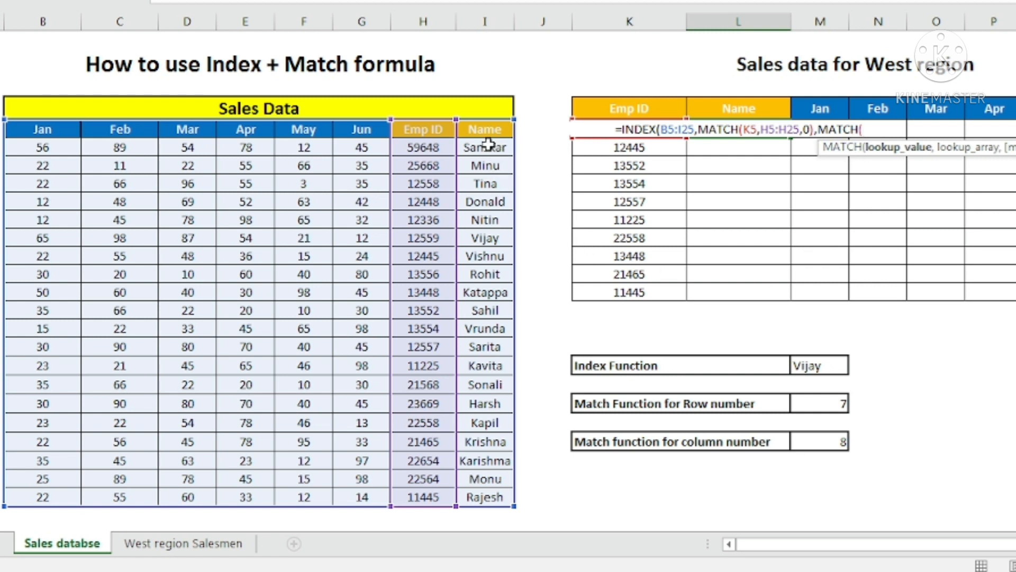
pyautogui.click(756, 112)
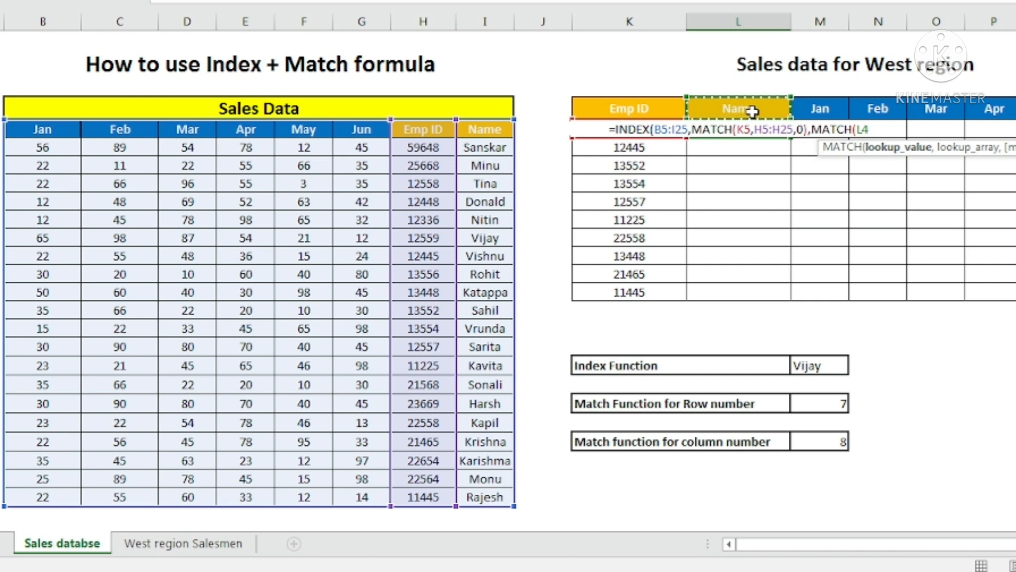
pyautogui.write(',')
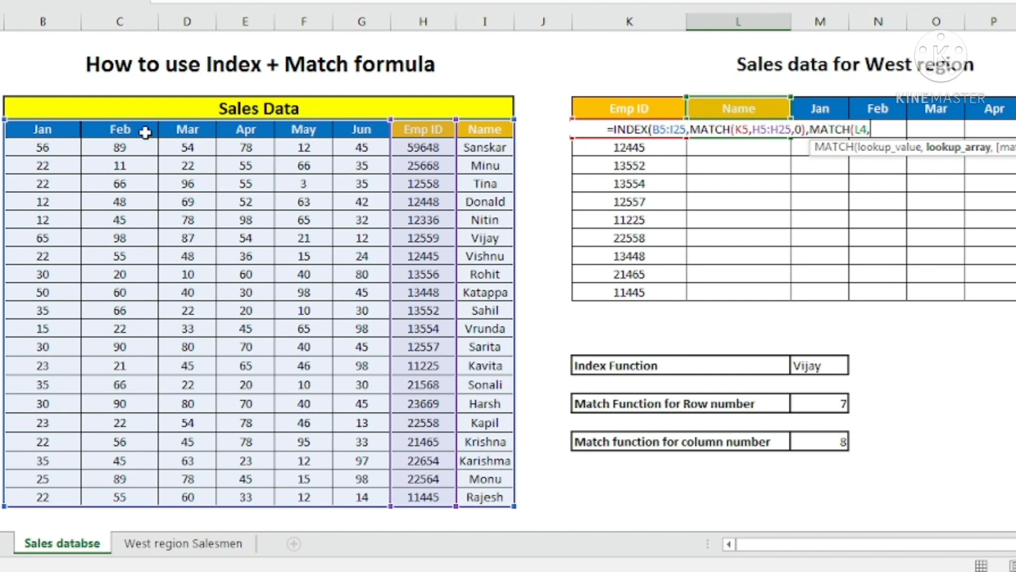
pyautogui.click(28, 130)
pyautogui.moveTo(28, 129); pyautogui.dragTo(461, 129)
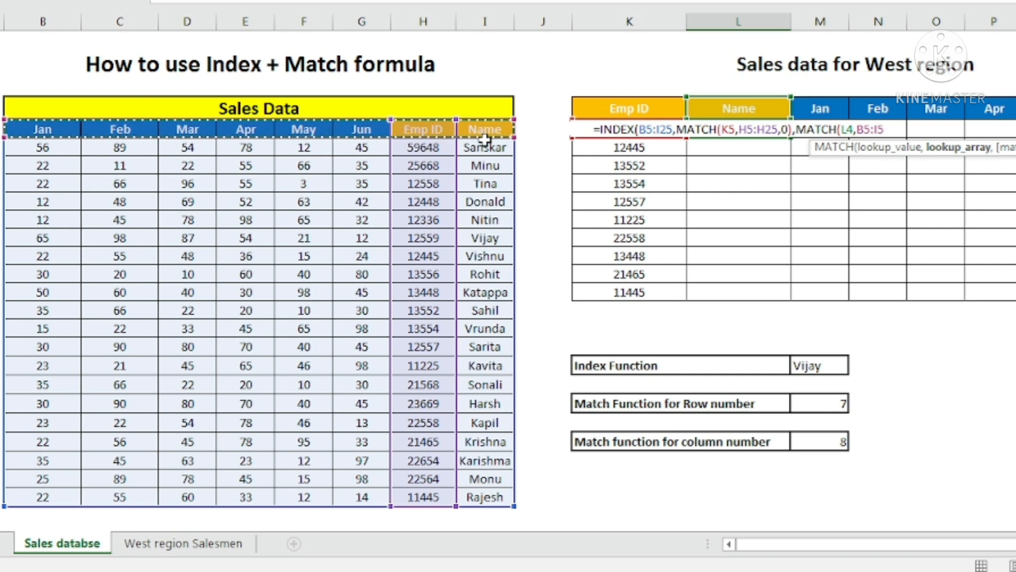
pyautogui.write(',')
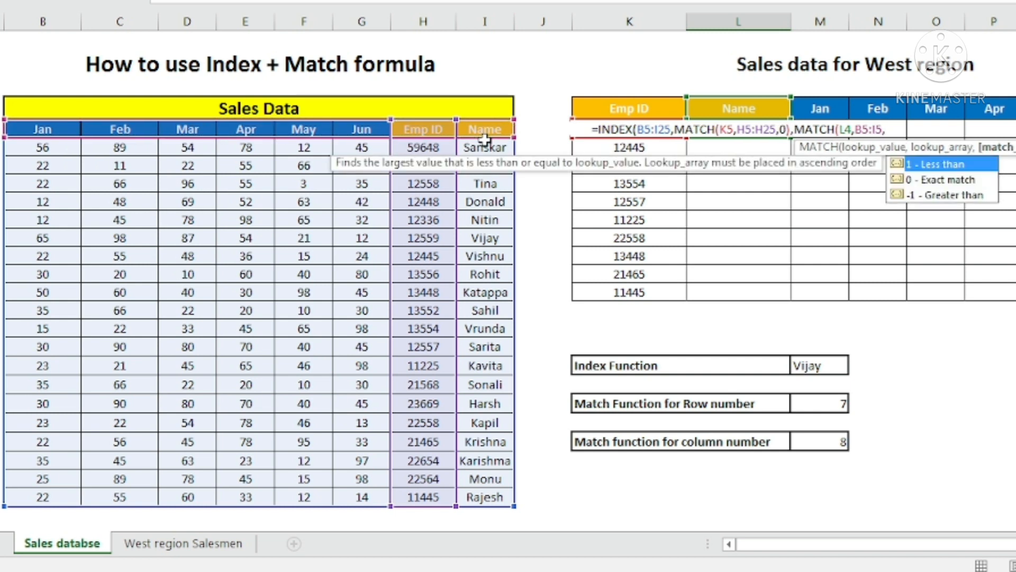
pyautogui.write('0')
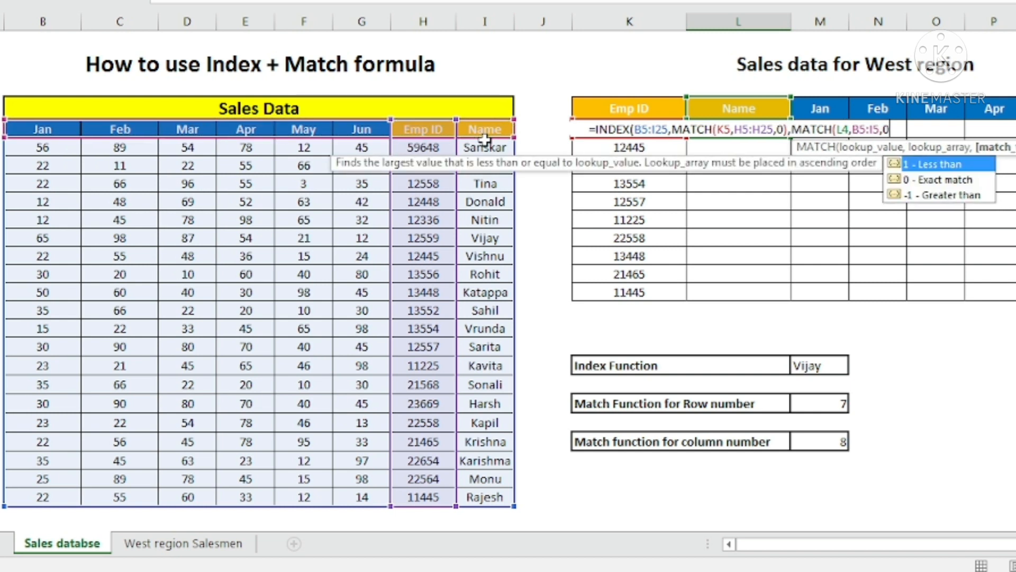
pyautogui.write(')')
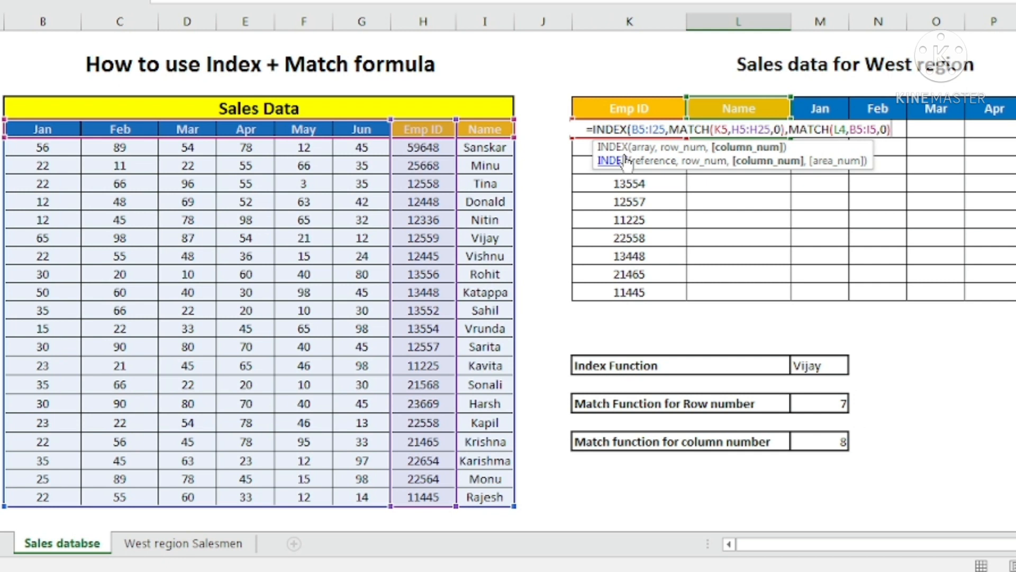
pyautogui.write(',')
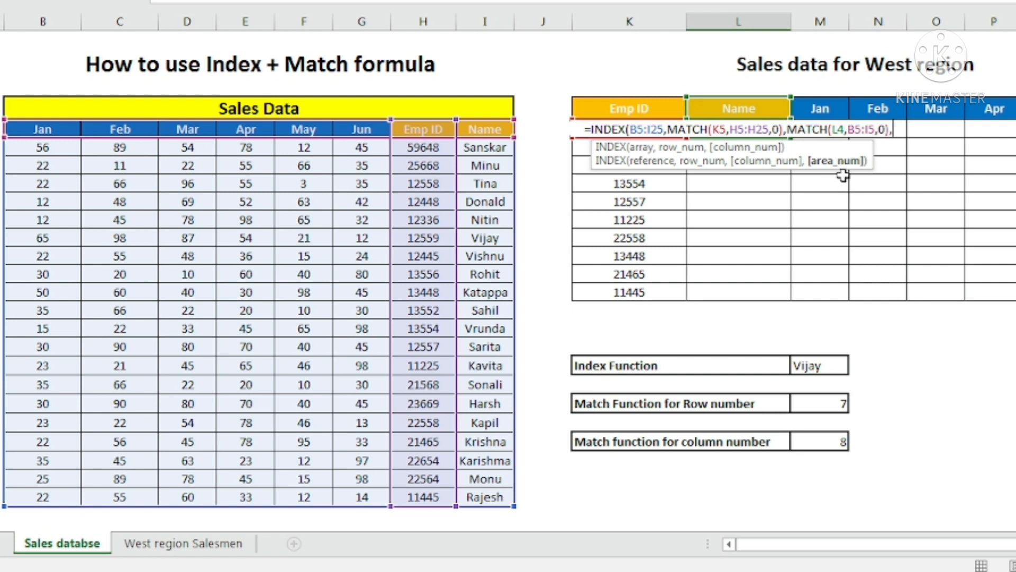
pyautogui.press('BackSpace')
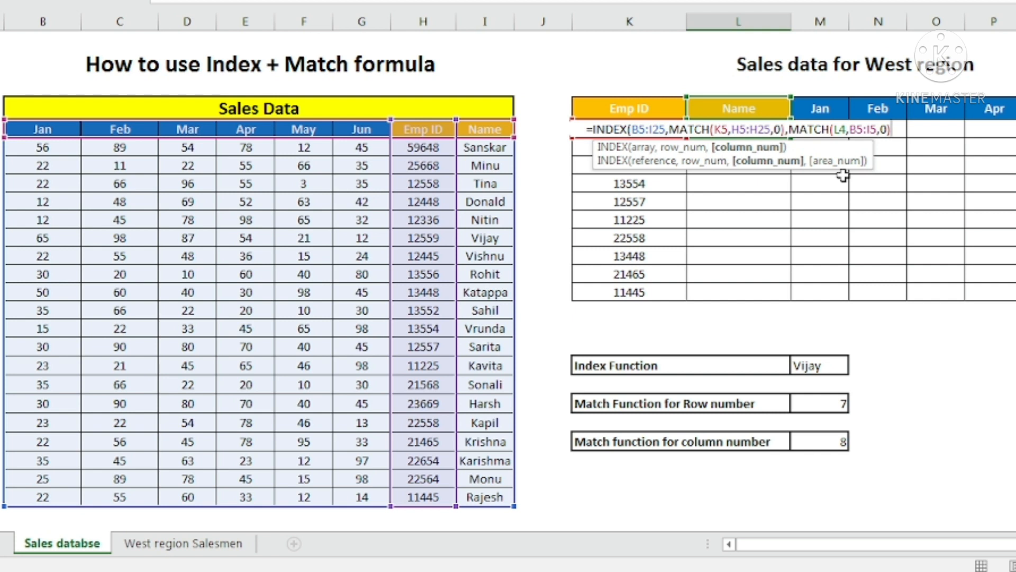
pyautogui.write(')')
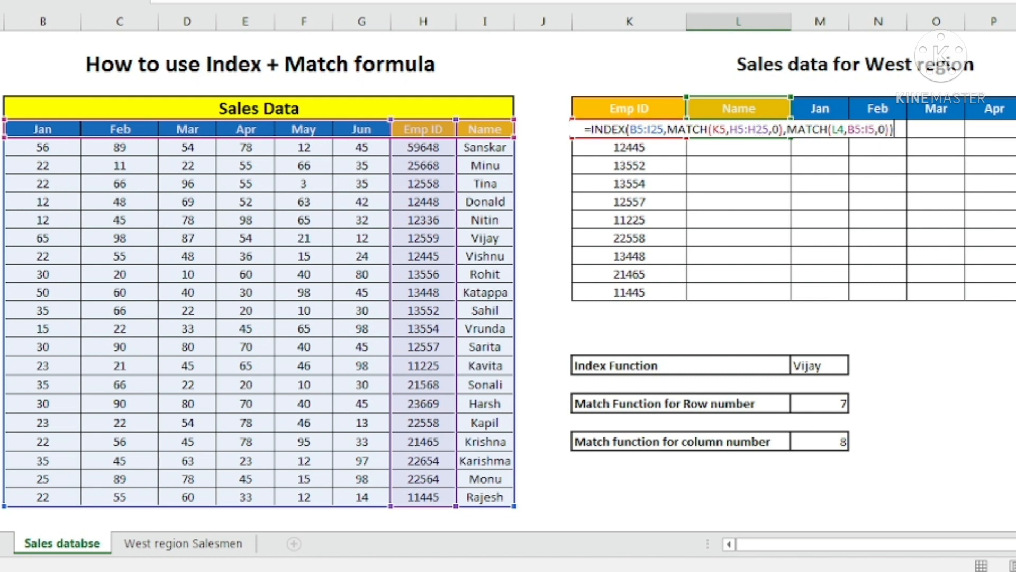
pyautogui.press('Return')
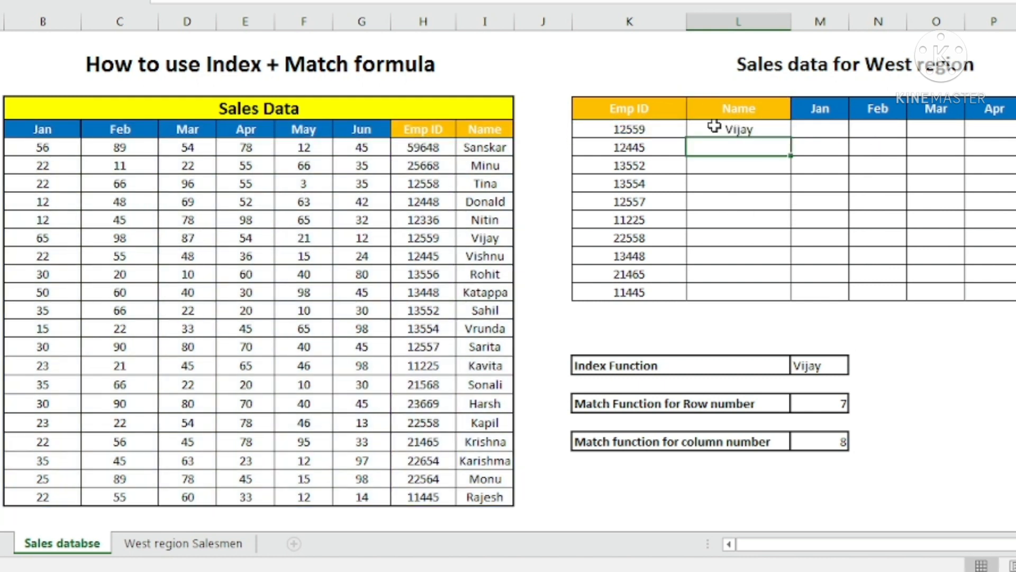
# Check the first West region Emp ID and its returned name against the matching Sales Data row and the Name header.
pyautogui.click(638, 129)
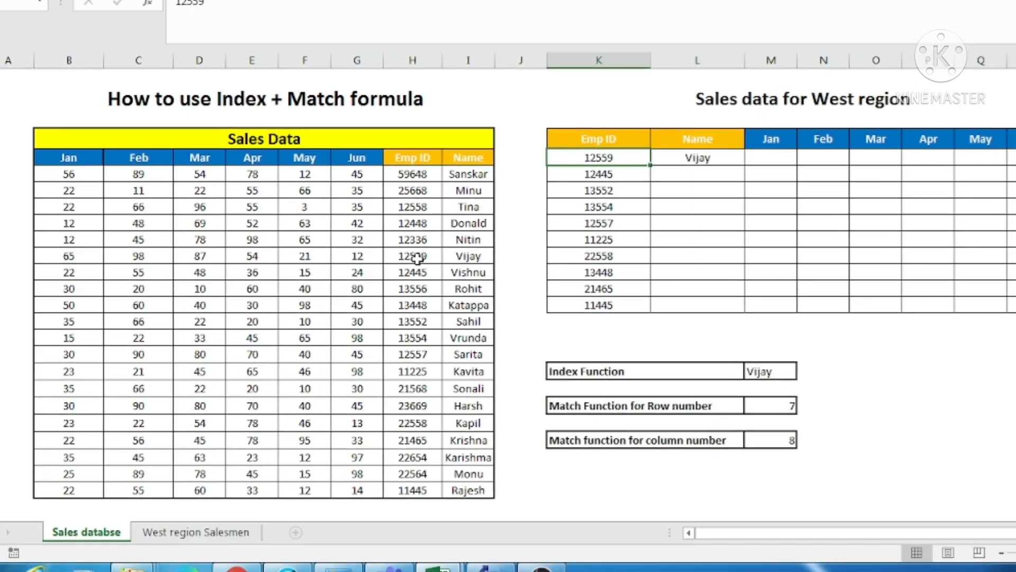
pyautogui.moveTo(423, 238); pyautogui.dragTo(477, 239)
pyautogui.moveTo(446, 293); pyautogui.dragTo(448, 293)
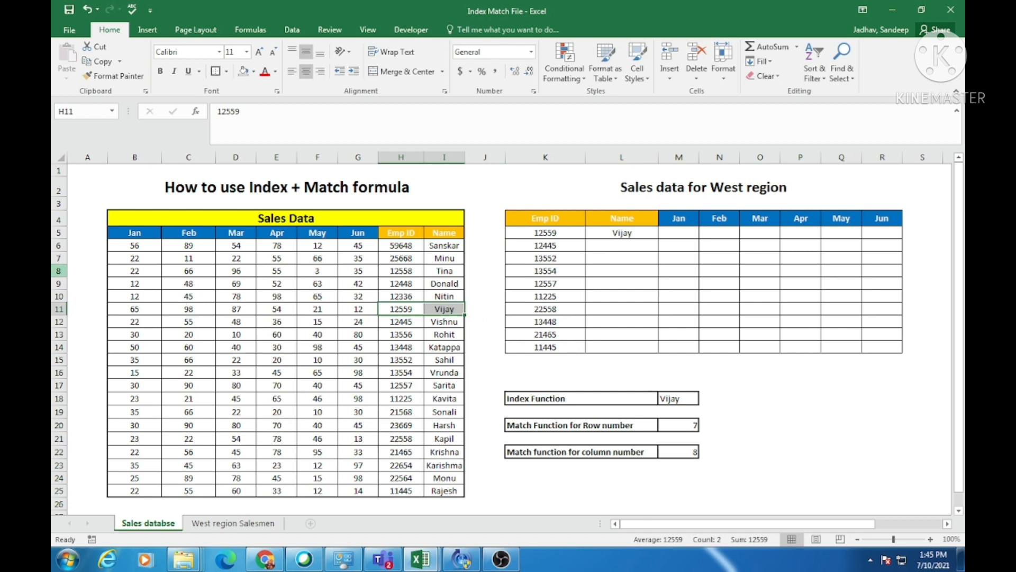
pyautogui.click(451, 232)
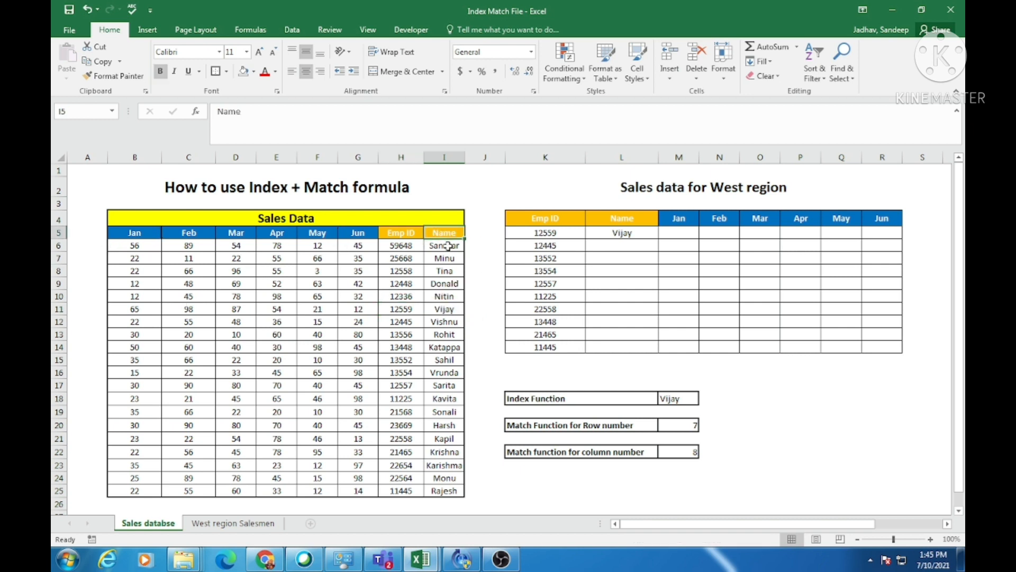
# Begin an INDEX formula in M5, the first Jan cell of the West region table, with B5:I25 as its array.
pyautogui.click(678, 233)
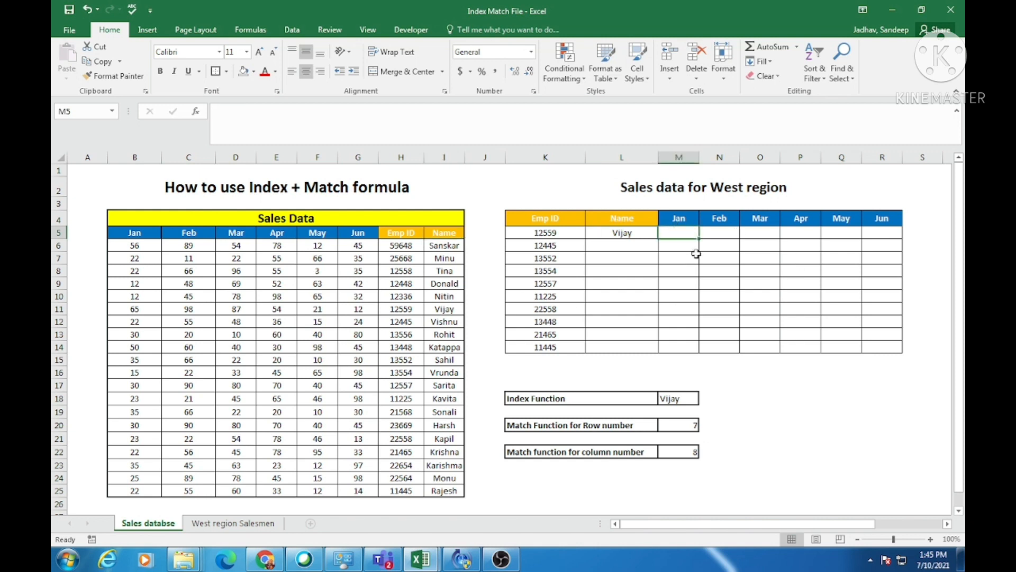
pyautogui.write('=index')
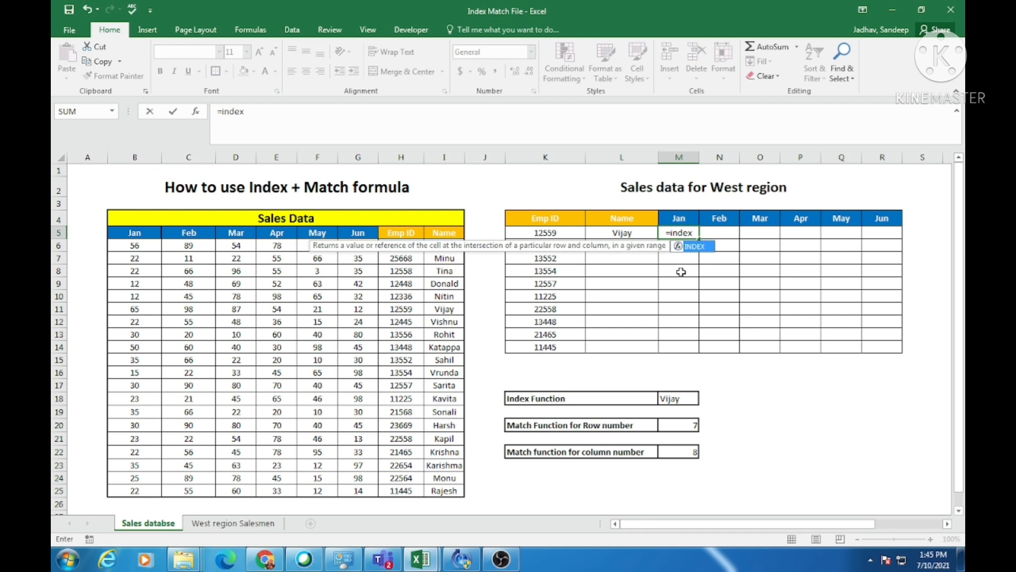
pyautogui.press('Tab')
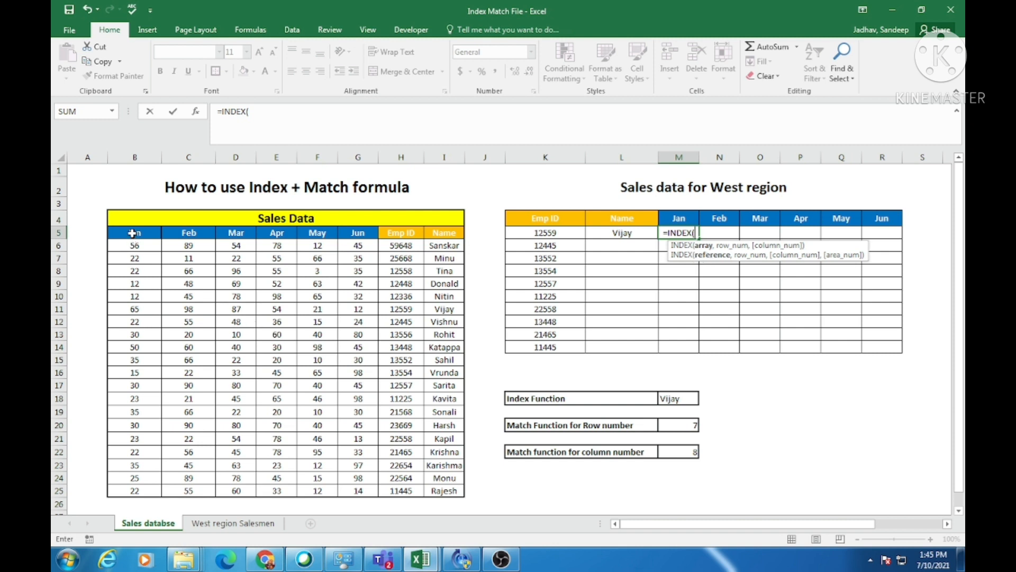
pyautogui.moveTo(132, 233); pyautogui.dragTo(450, 491)
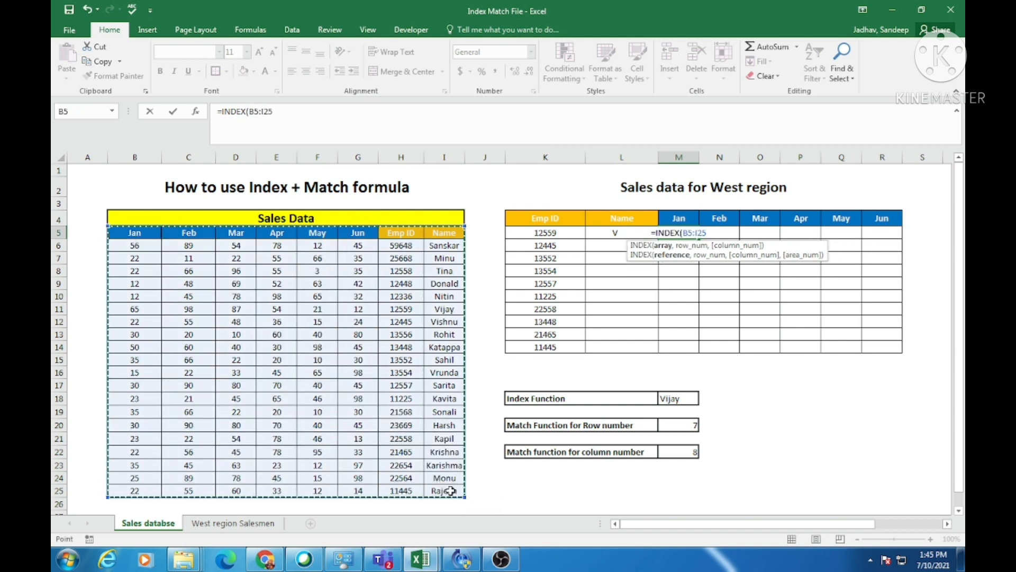
pyautogui.write(',')
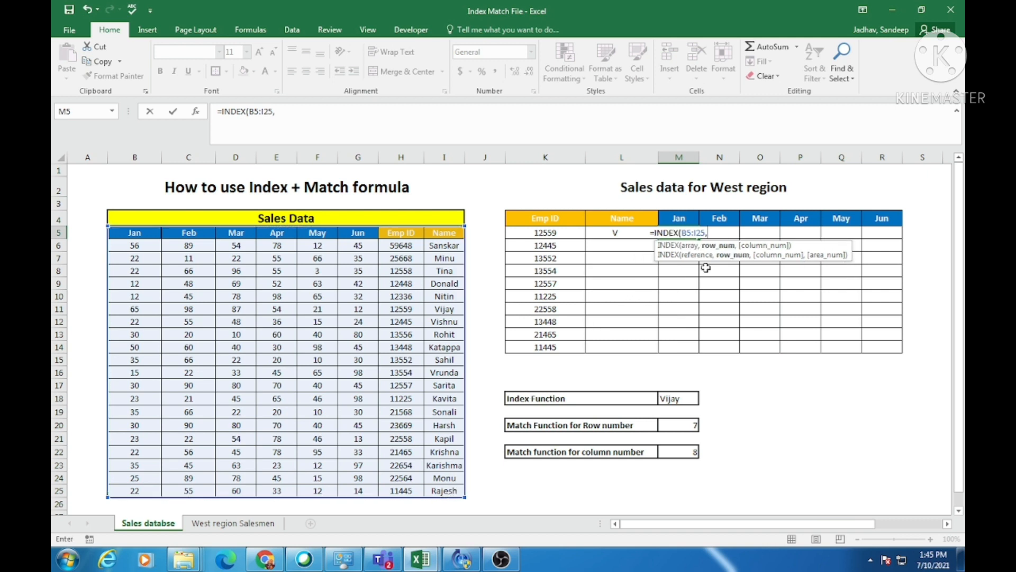
pyautogui.write('match')
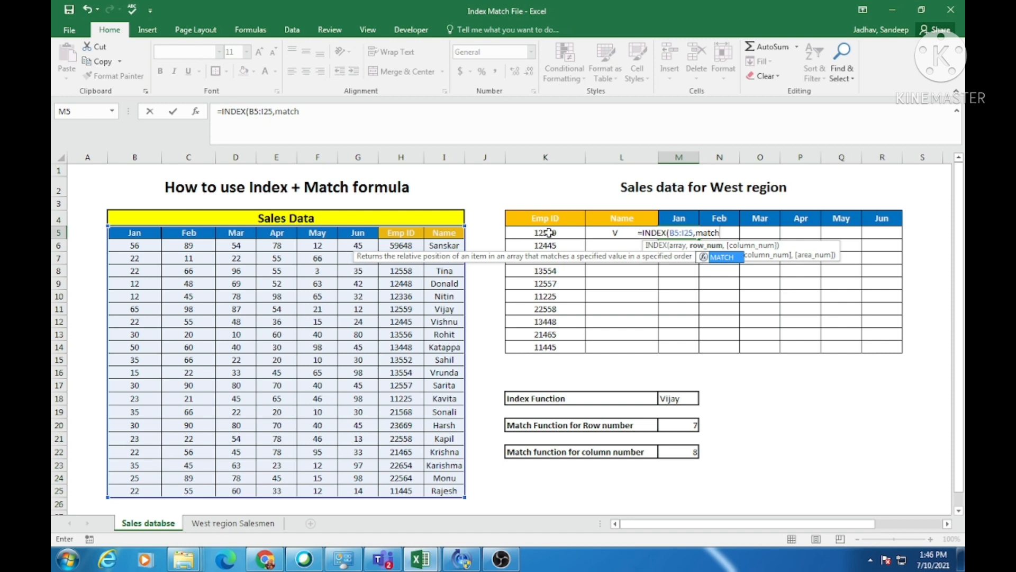
# Nest MATCH(K5,H5:H25,0) as the row number of the INDEX formula in M5, looking up the Emp ID in Sales Data.
pyautogui.press('Tab')
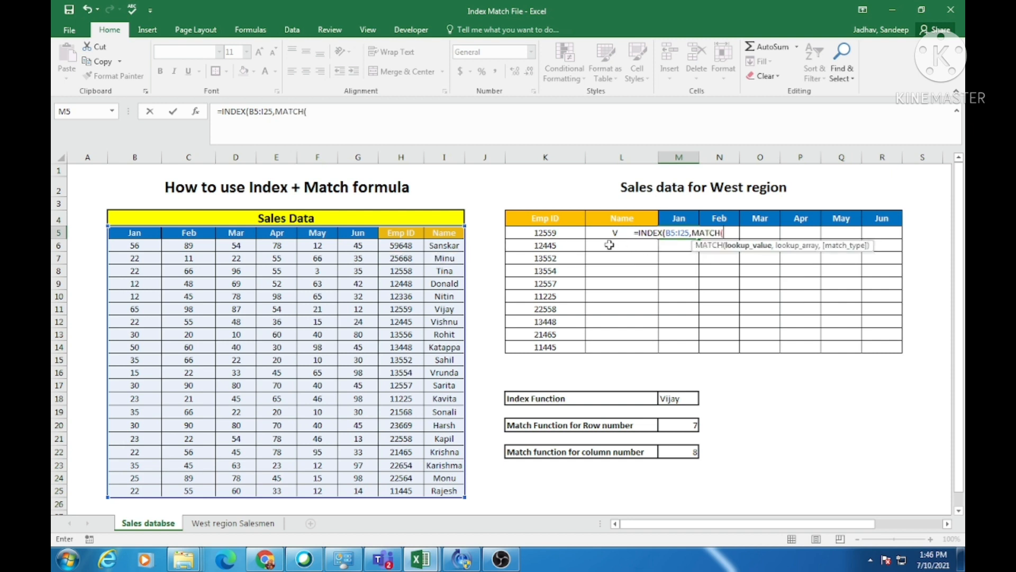
pyautogui.click(552, 233)
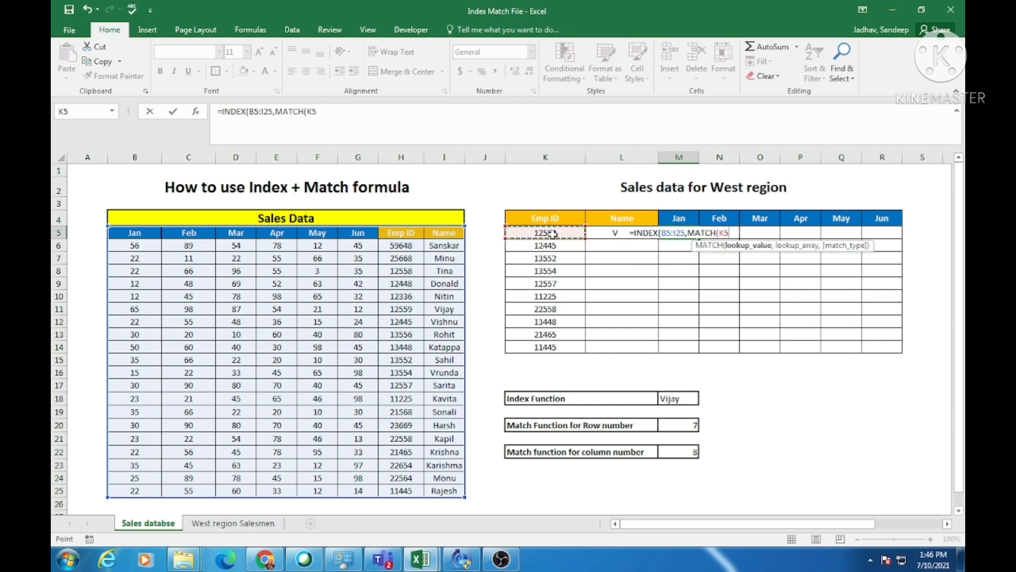
pyautogui.write(',')
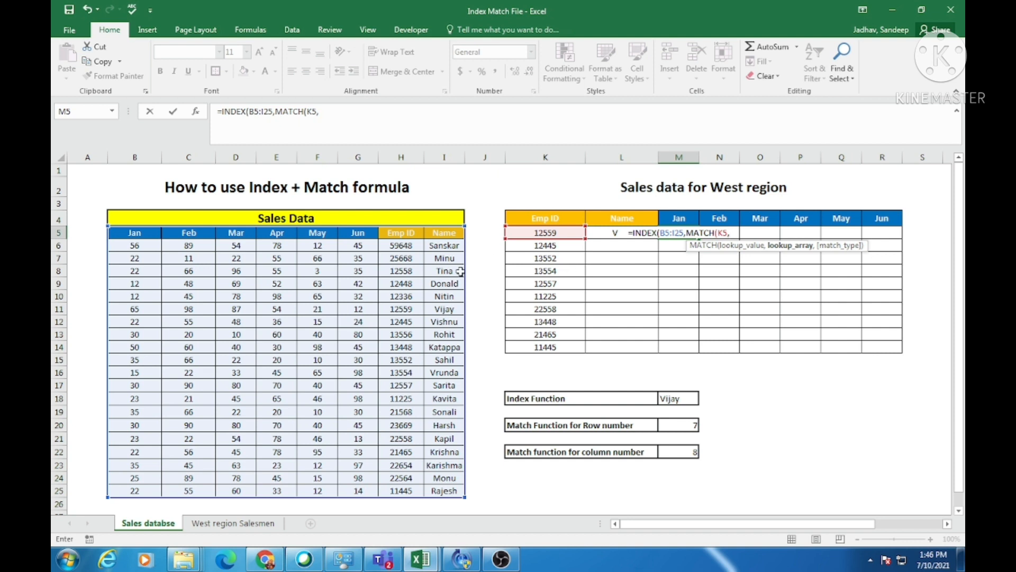
pyautogui.moveTo(406, 233); pyautogui.dragTo(405, 483)
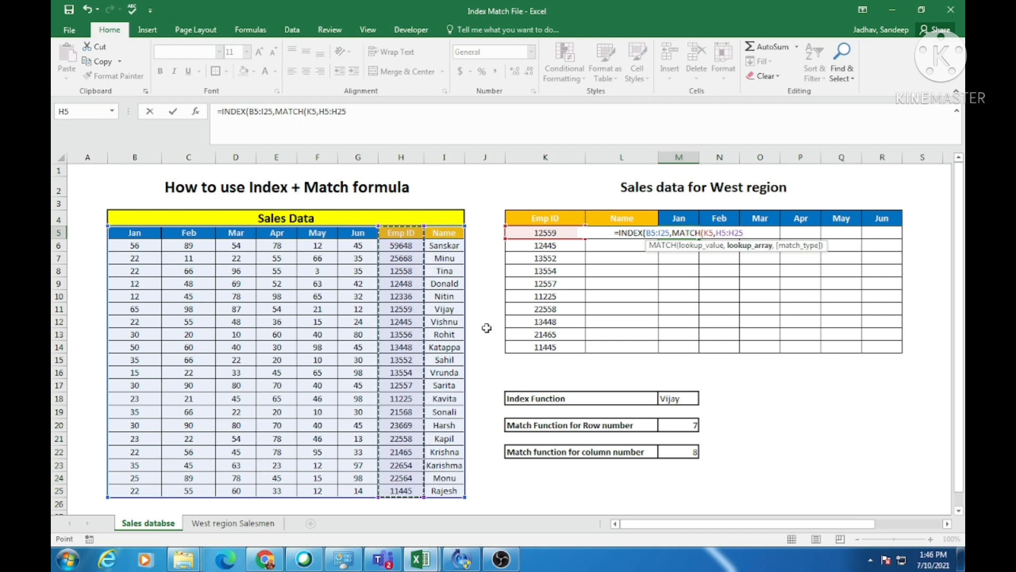
pyautogui.write(',')
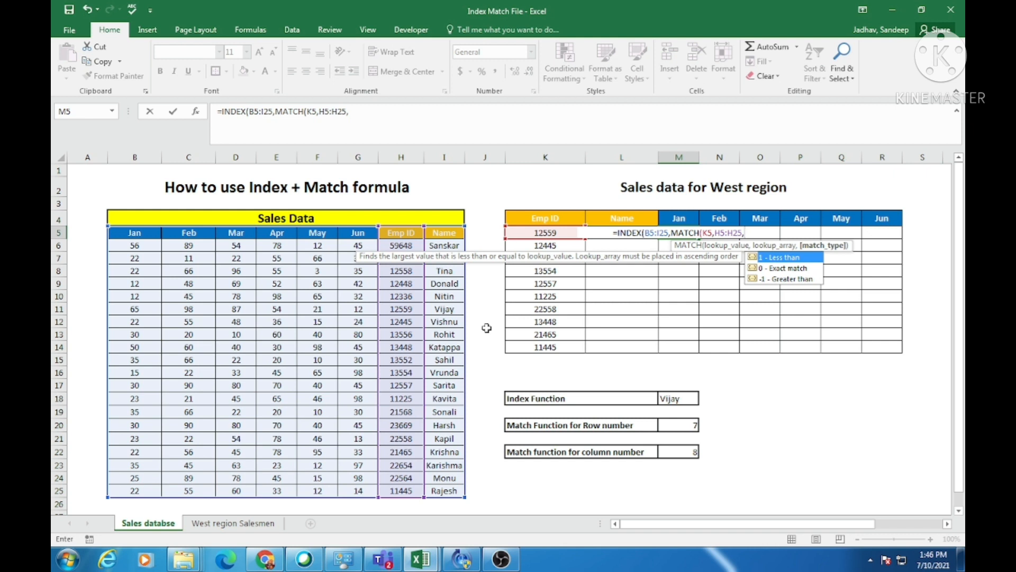
pyautogui.write('0')
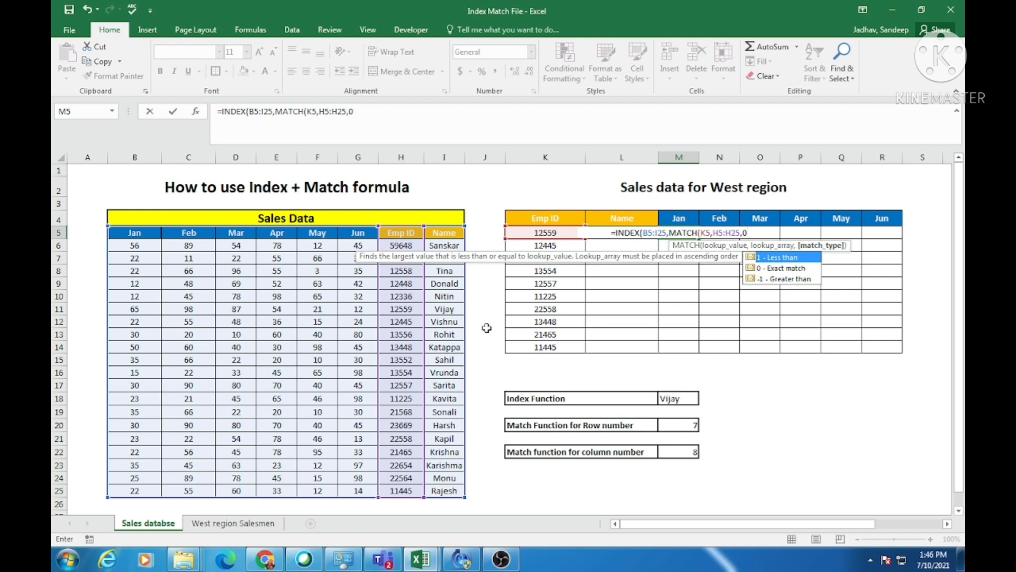
pyautogui.write(')')
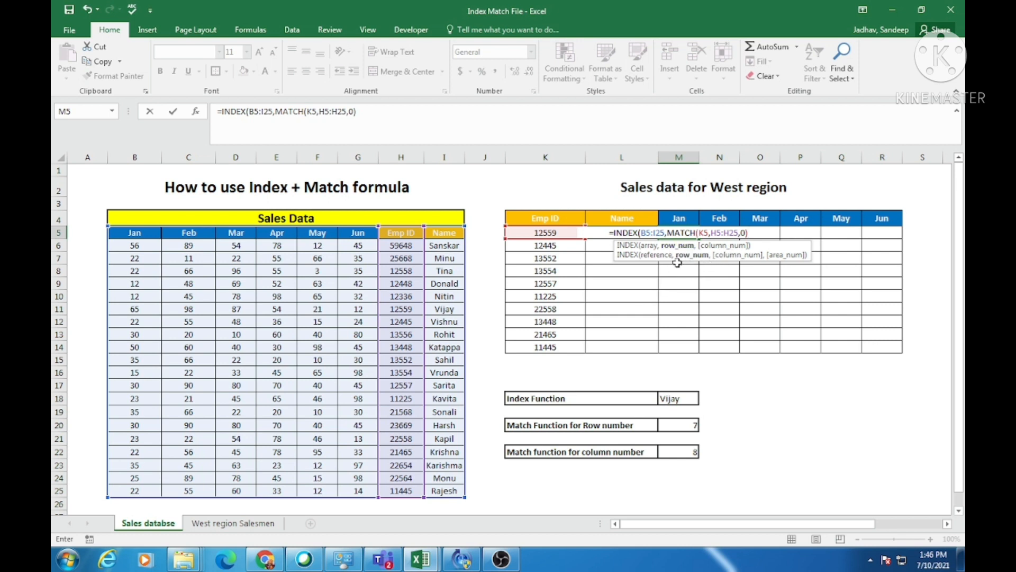
# Finish the INDEX formula in M5 with 1 as the column number for Jan.
pyautogui.write(',')
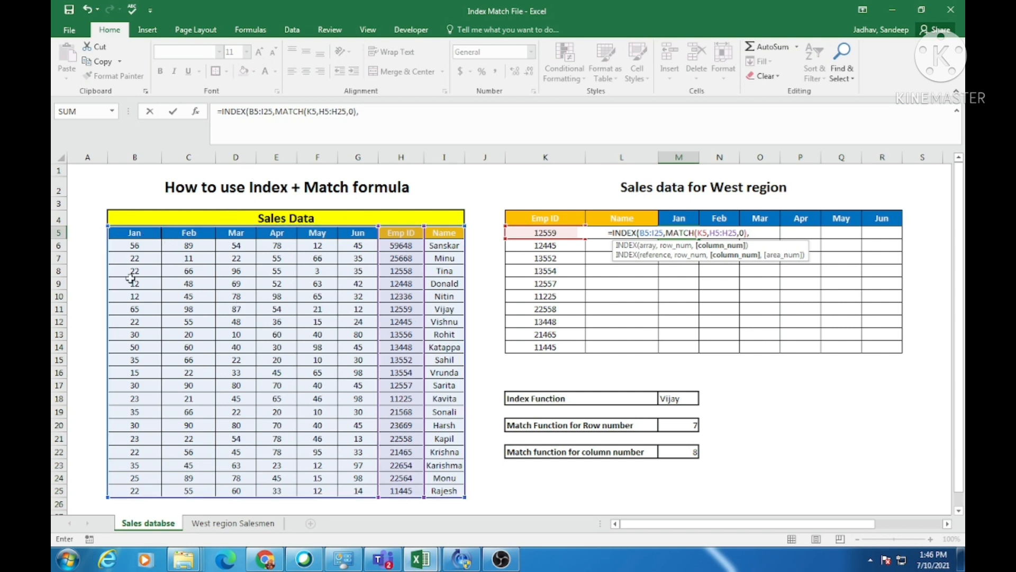
pyautogui.write('1')
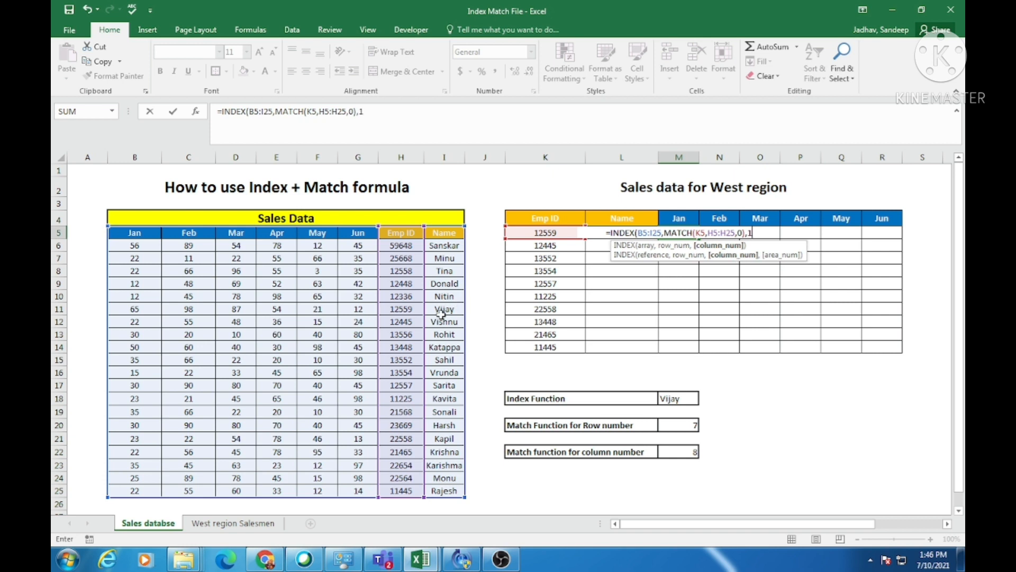
pyautogui.write(')')
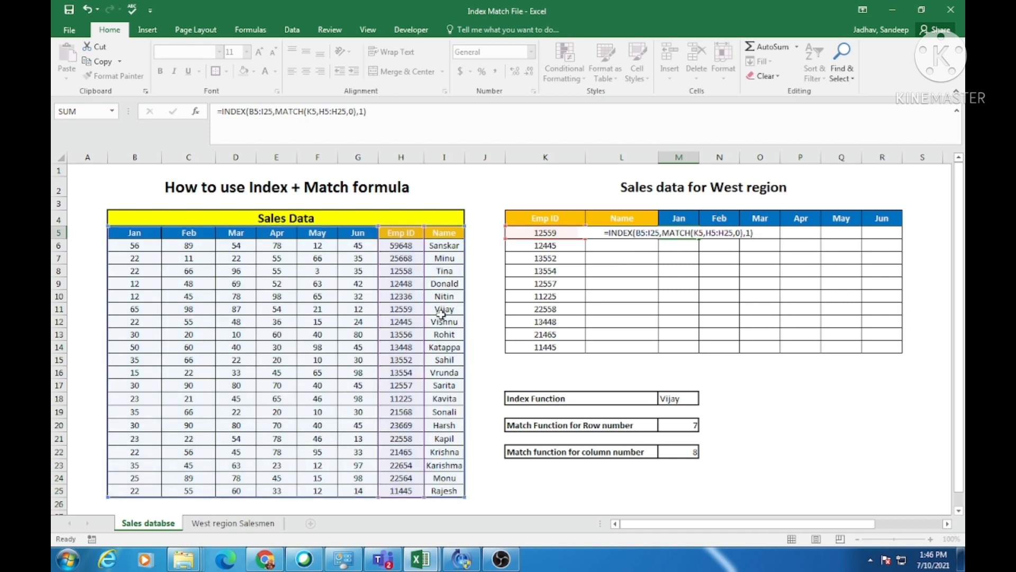
pyautogui.press('Return')
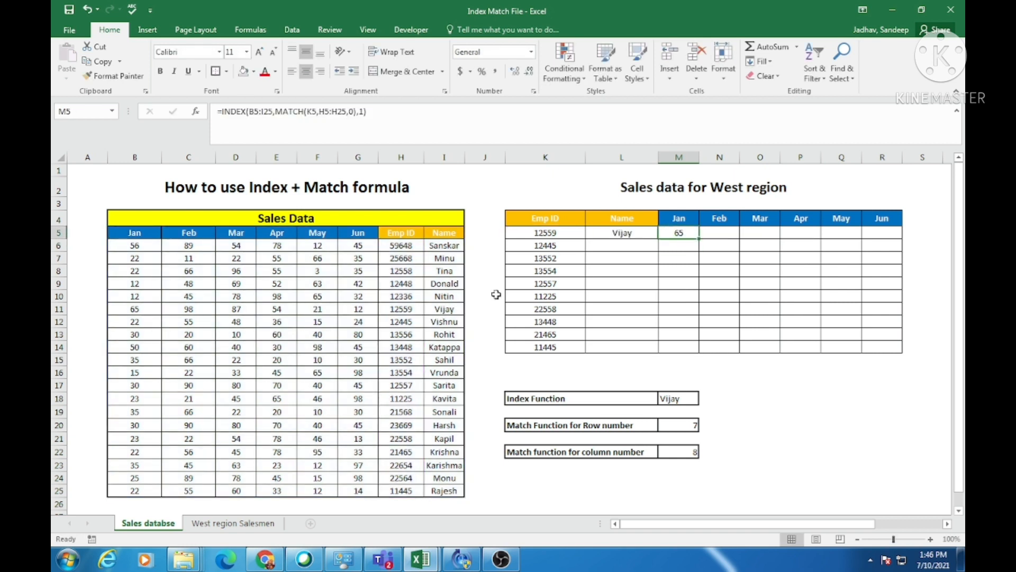
# Check the Jan result for the first West region Emp ID against that employee's Jan value in the Sales Data table.
pyautogui.click(536, 232)
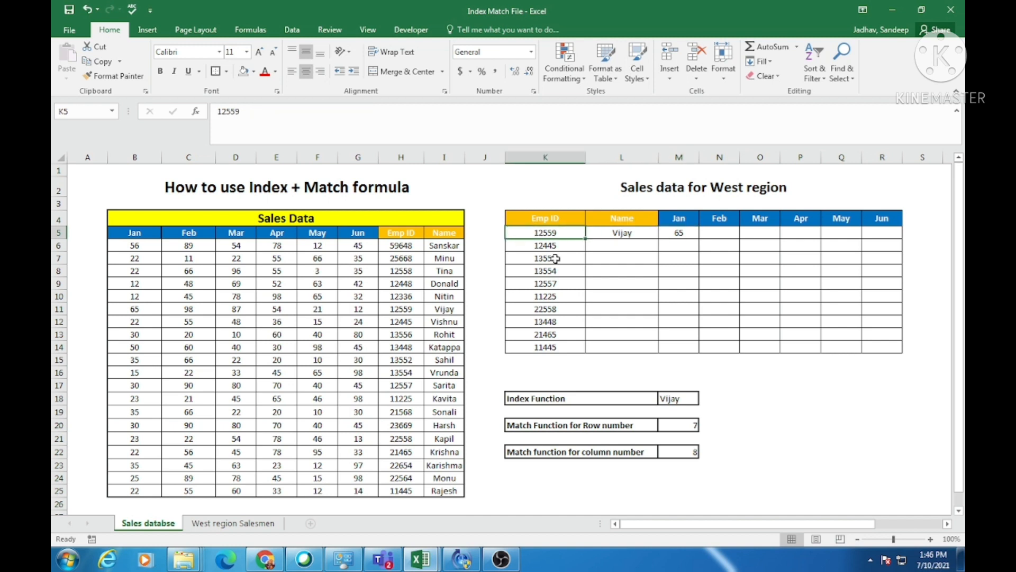
pyautogui.click(402, 311)
pyautogui.hotkey('shift', 'space')
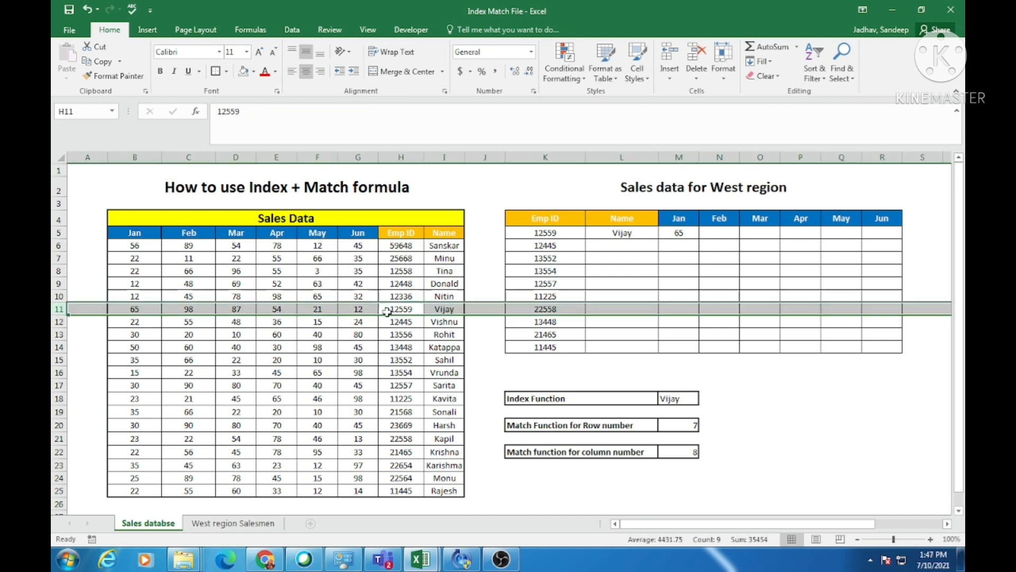
pyautogui.click(138, 311)
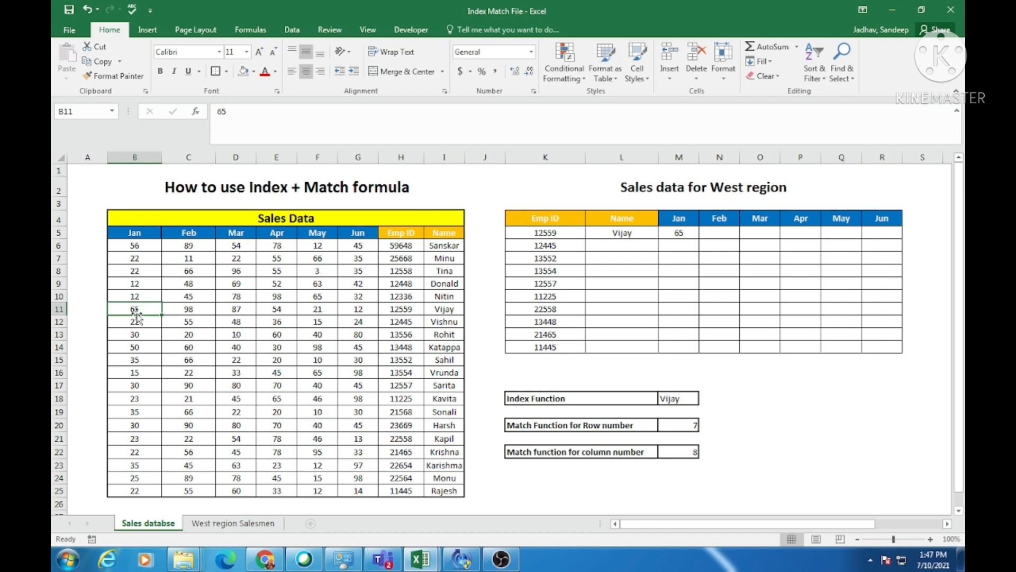
# Clear the trial INDEX formulas from the first employee's Name and Jan cells, L5:M5, in the West region table.
pyautogui.click(684, 233)
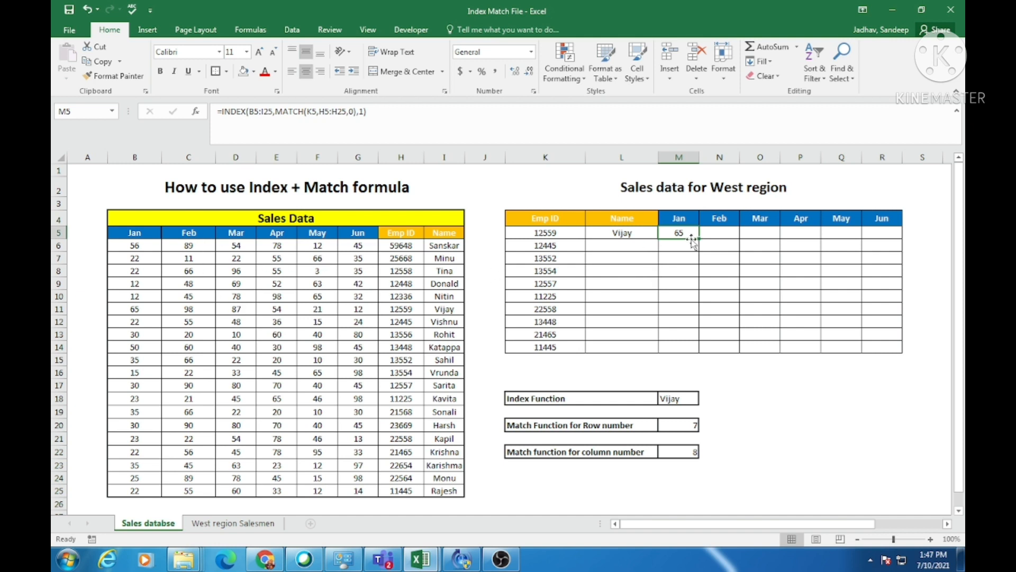
pyautogui.click(451, 309)
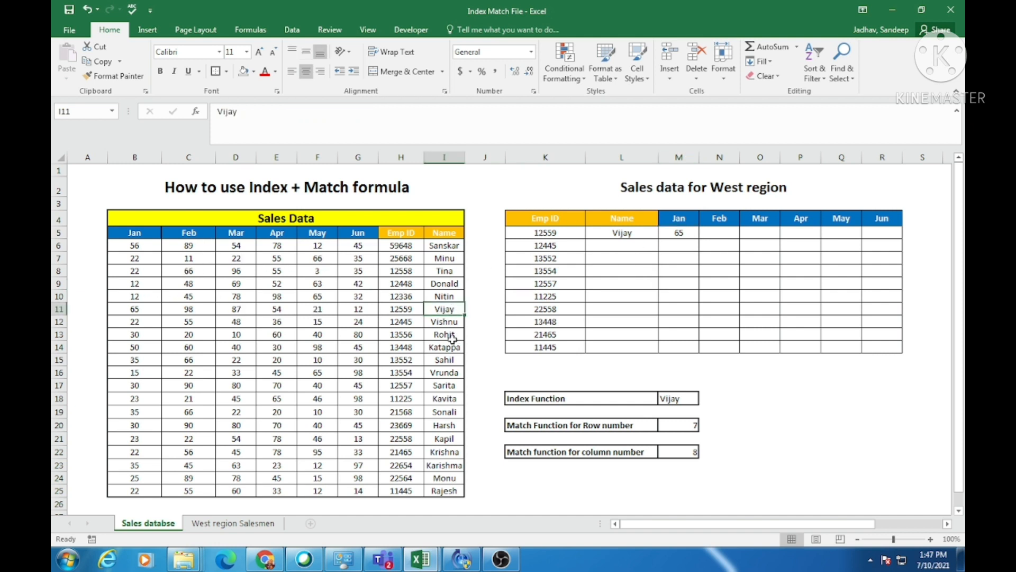
pyautogui.hotkey('shift', 'space')
pyautogui.click(190, 308)
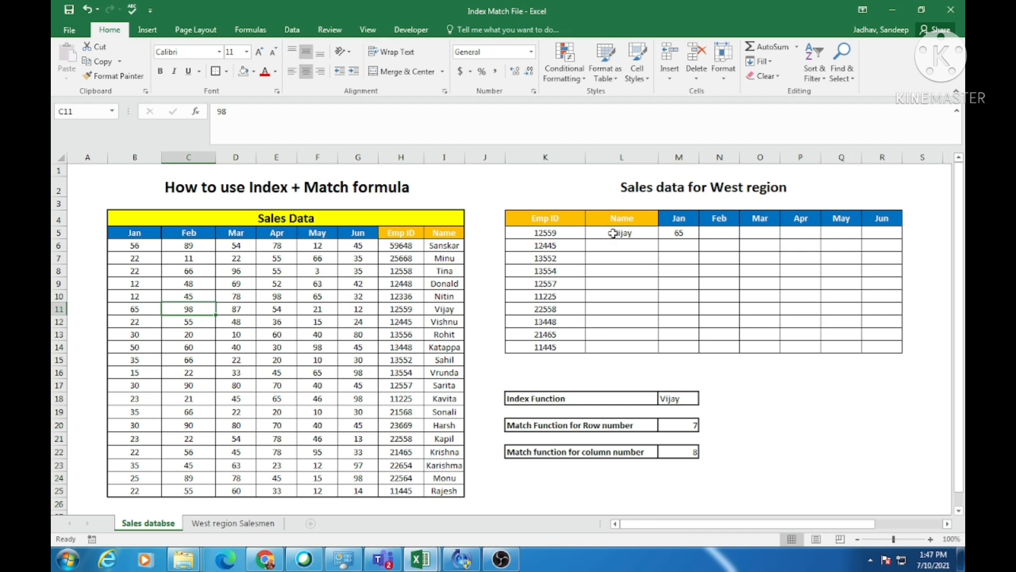
pyautogui.moveTo(613, 235); pyautogui.dragTo(675, 239)
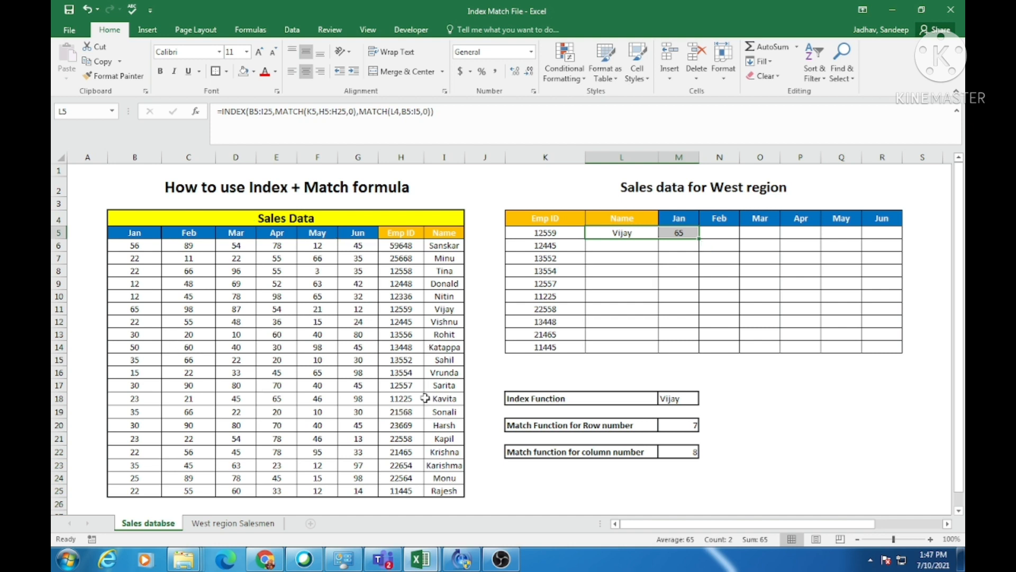
pyautogui.press('Delete')
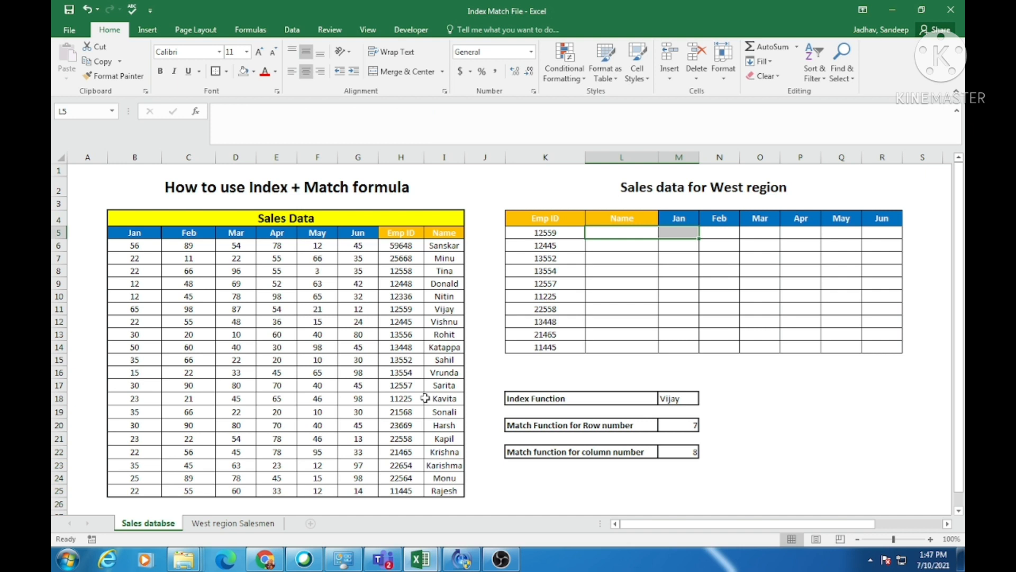
pyautogui.click(602, 235)
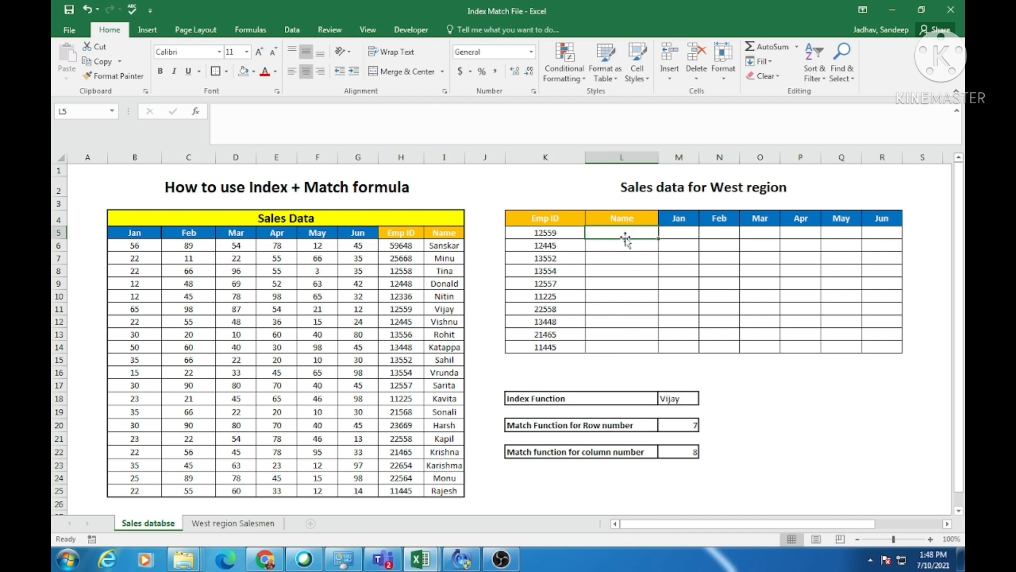
pyautogui.moveTo(625, 239); pyautogui.dragTo(878, 345)
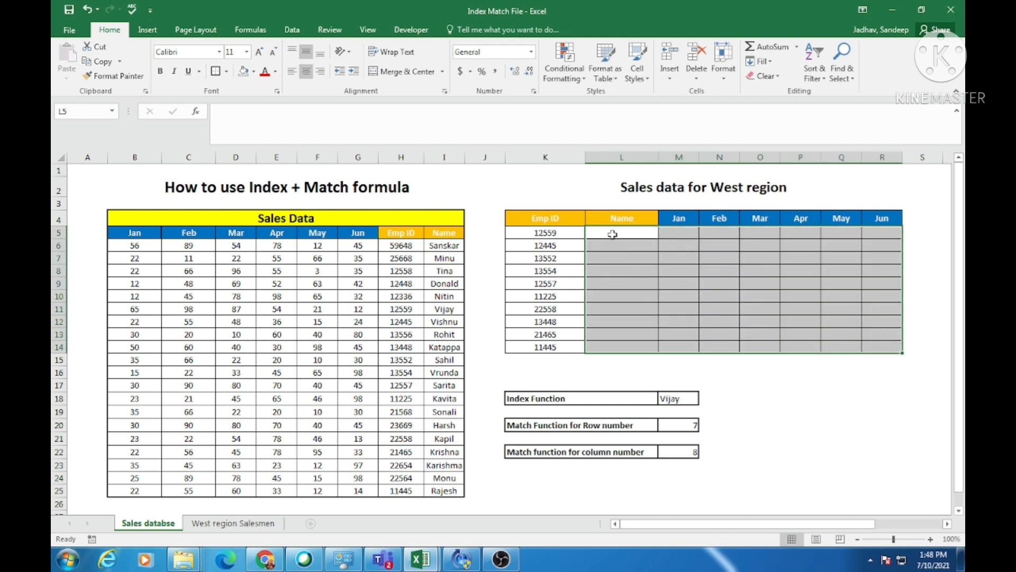
pyautogui.click(609, 228)
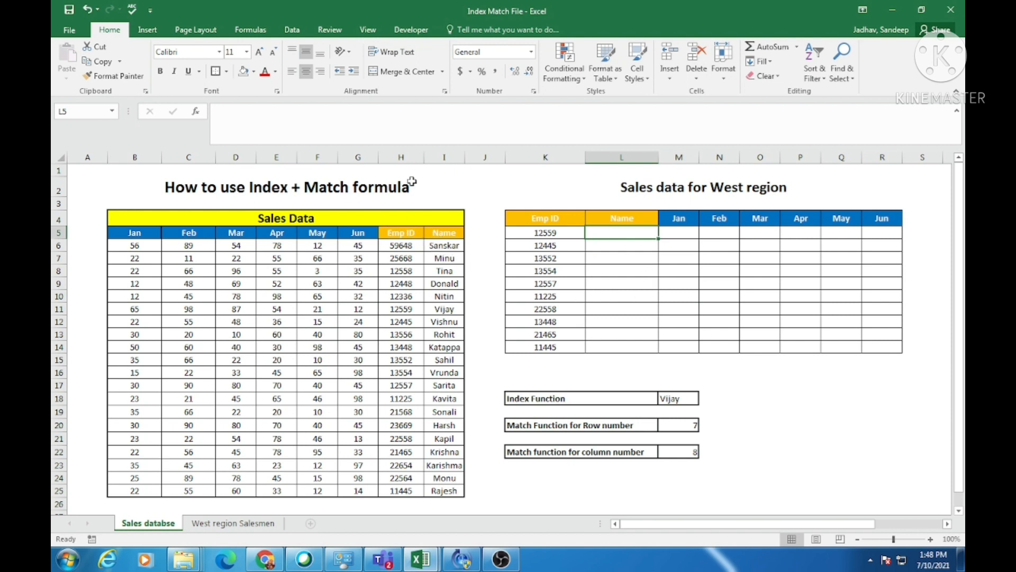
pyautogui.moveTo(402, 157); pyautogui.dragTo(150, 173)
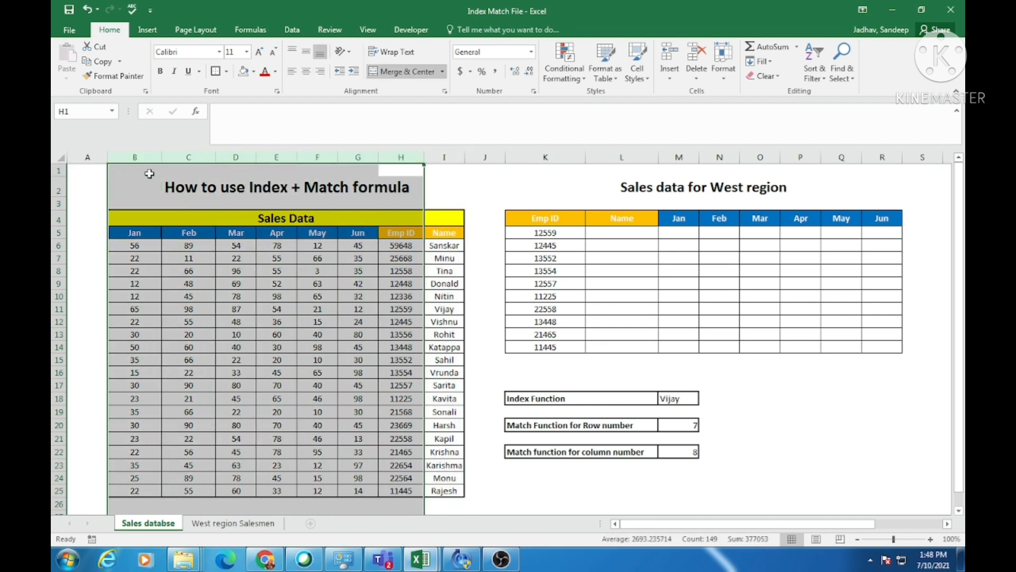
pyautogui.moveTo(134, 236); pyautogui.dragTo(332, 237)
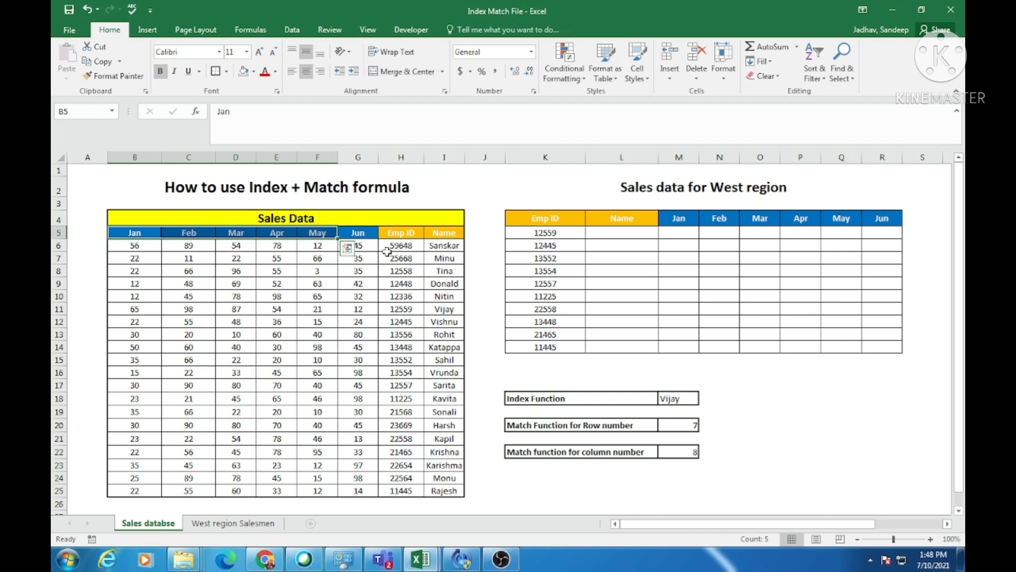
# Begin an INDEX formula in L5, the first Name cell, with the absolute range $B$5:$I$25 as its array.
pyautogui.click(621, 235)
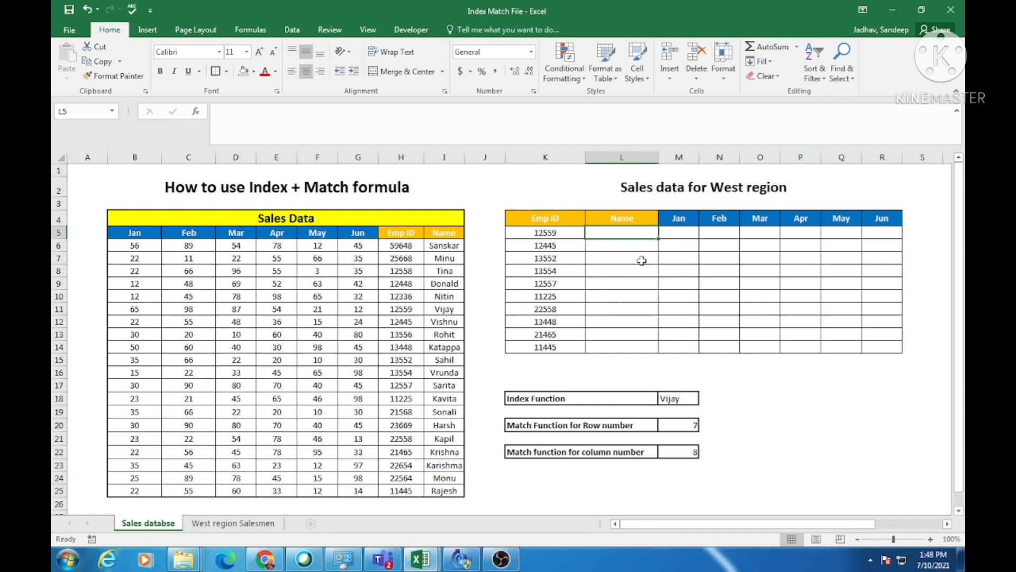
pyautogui.write('=')
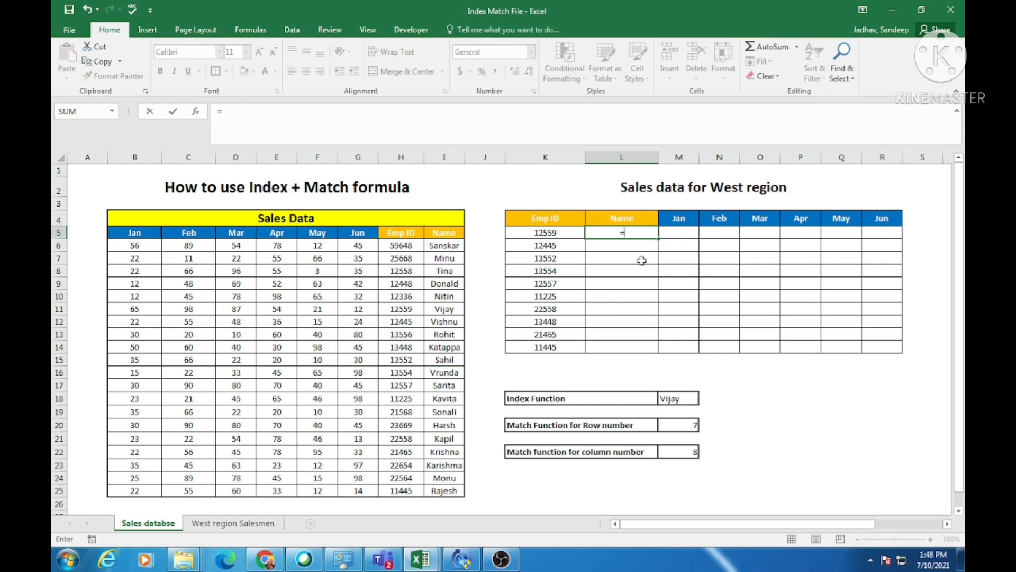
pyautogui.write('inde')
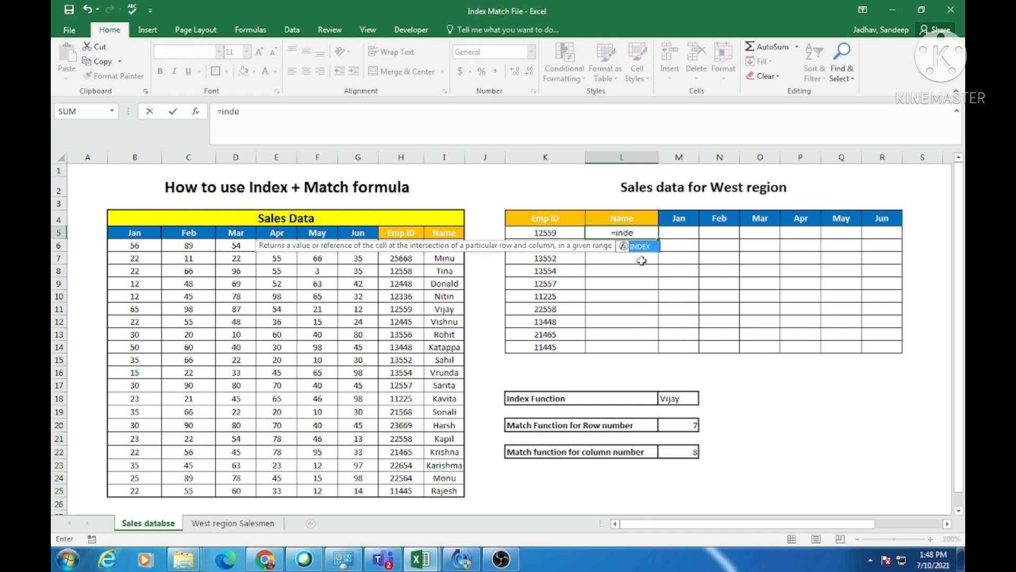
pyautogui.write('x')
pyautogui.press('Tab')
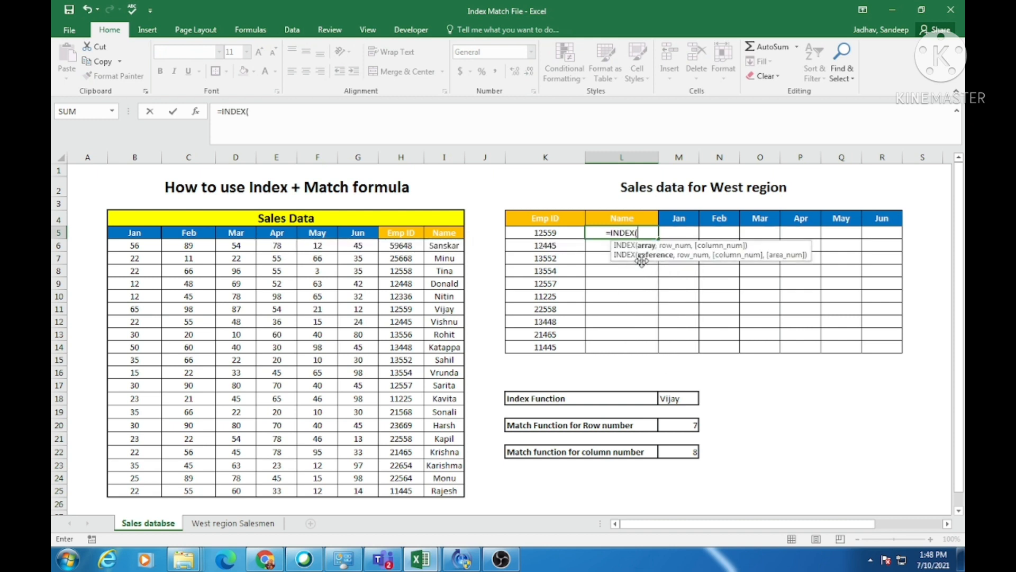
pyautogui.moveTo(136, 232); pyautogui.dragTo(445, 491)
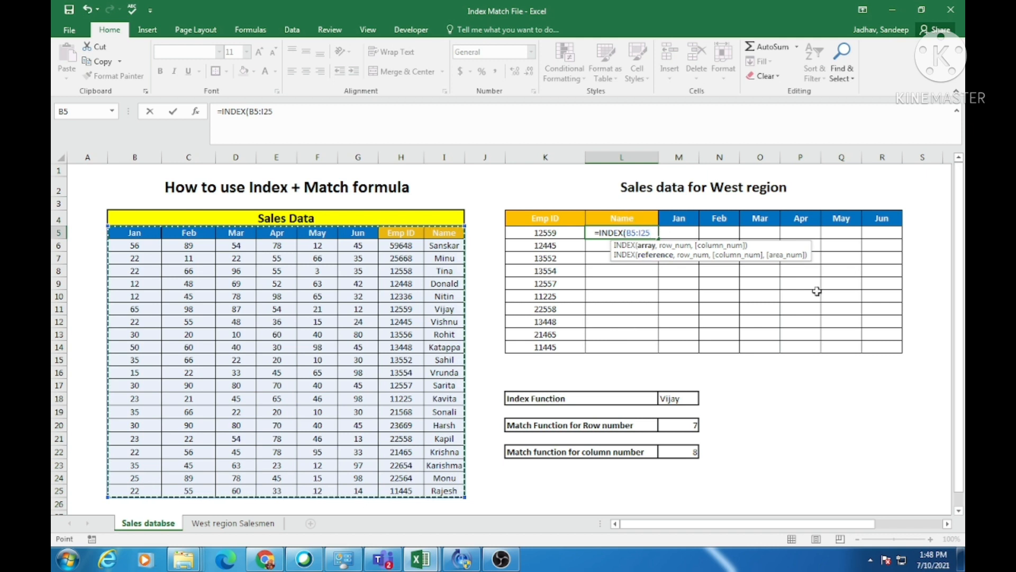
pyautogui.press('F4')
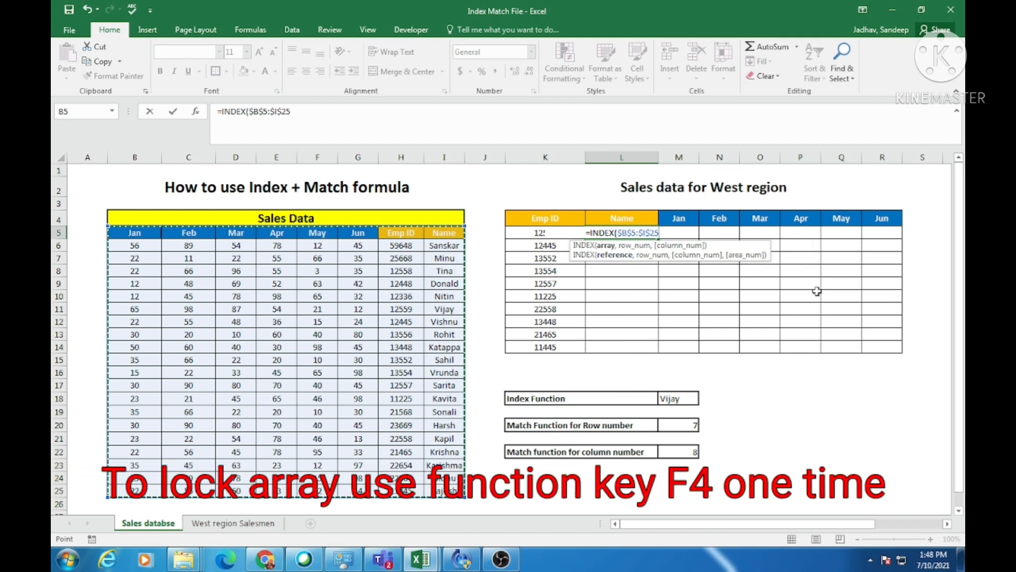
# Nest a MATCH as the row number of the INDEX formula in L5, with column-locked $K5 as its lookup value.
pyautogui.write(',')
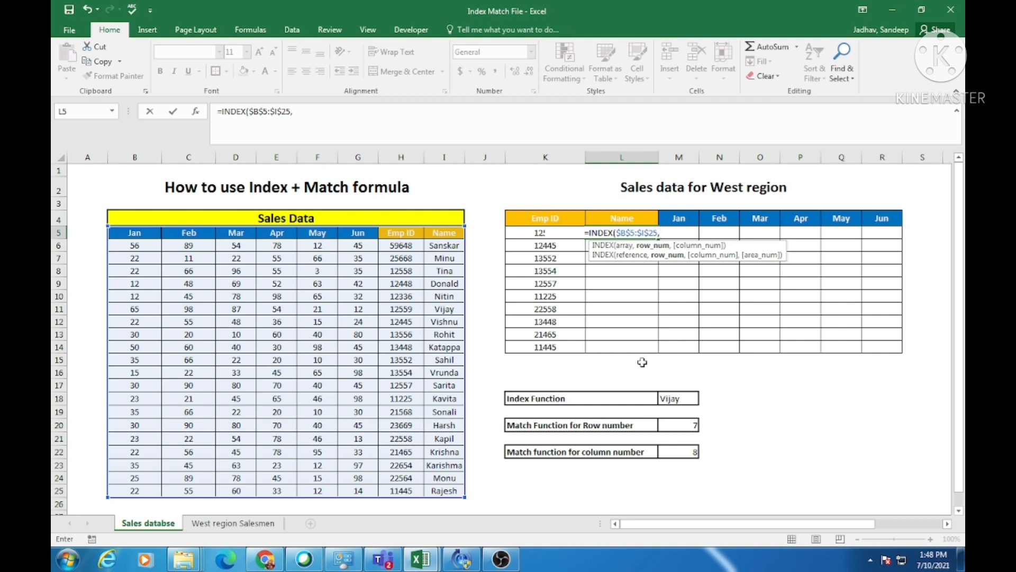
pyautogui.write('match')
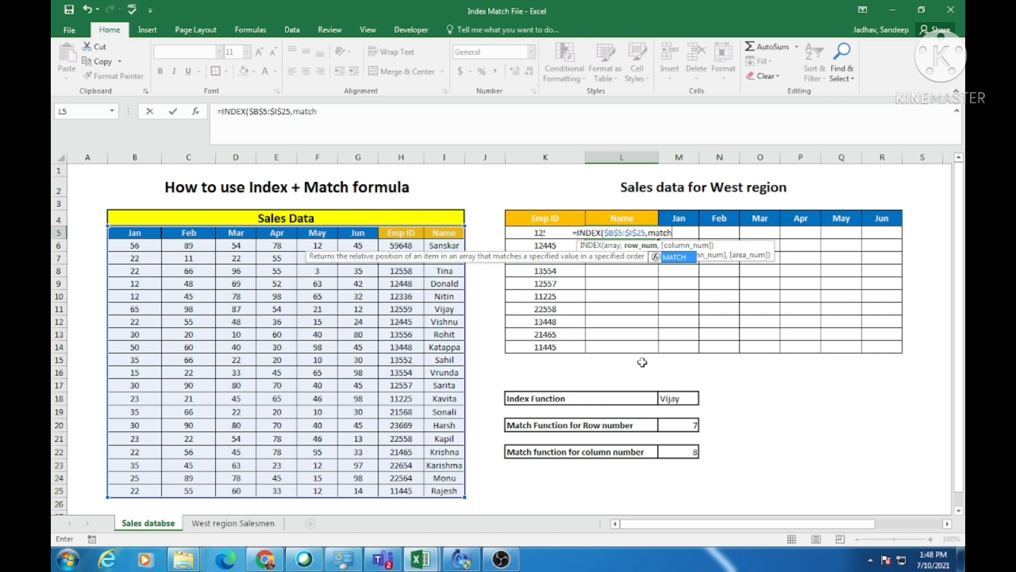
pyautogui.press('Tab')
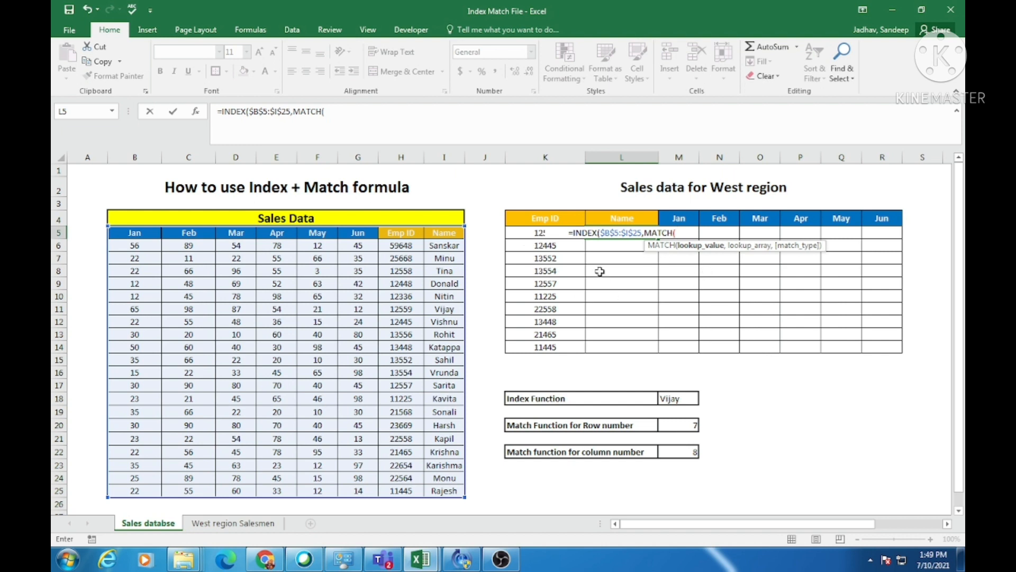
pyautogui.click(522, 234)
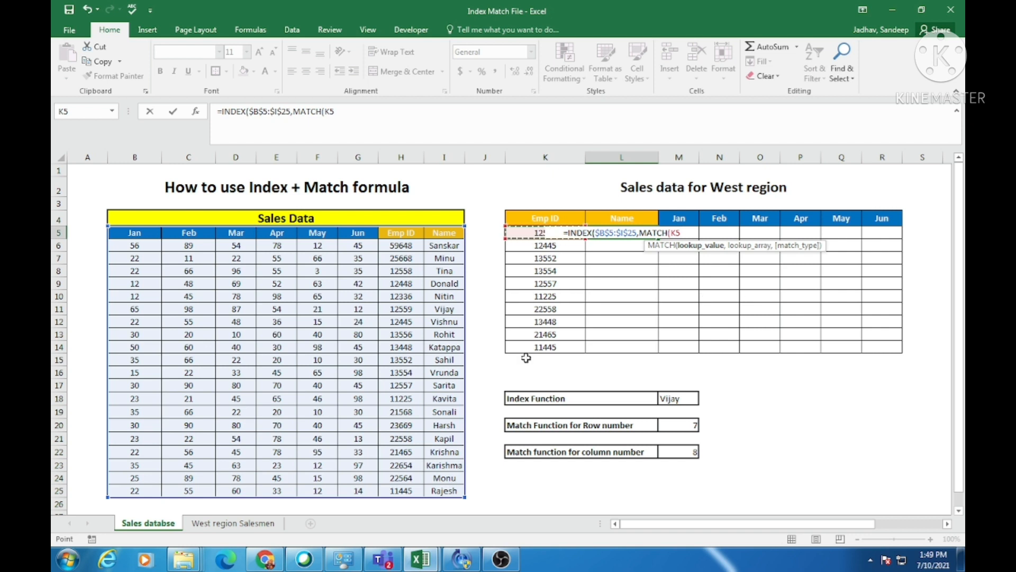
pyautogui.press('F4')
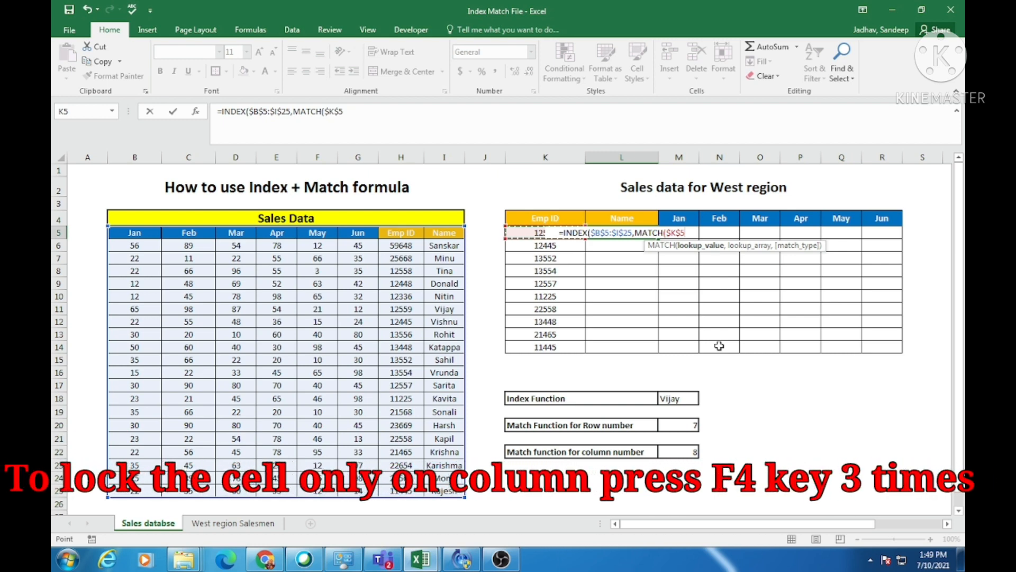
pyautogui.press('F4')
pyautogui.press('F4')
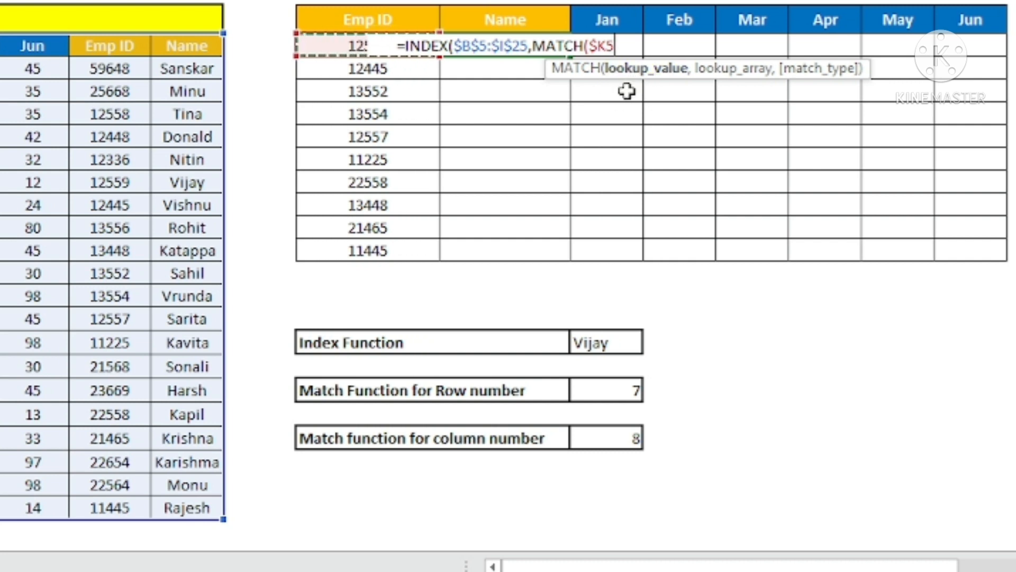
# Complete the row MATCH with the Emp ID column $H$5:$H$25 as lookup array and 0 for an exact match.
pyautogui.write(',')
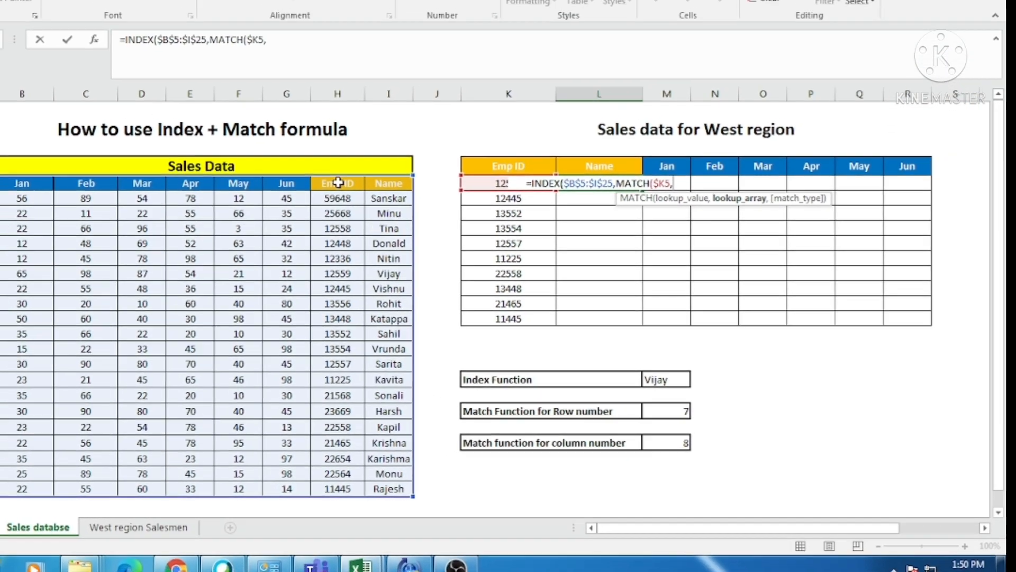
pyautogui.moveTo(338, 198); pyautogui.dragTo(338, 362)
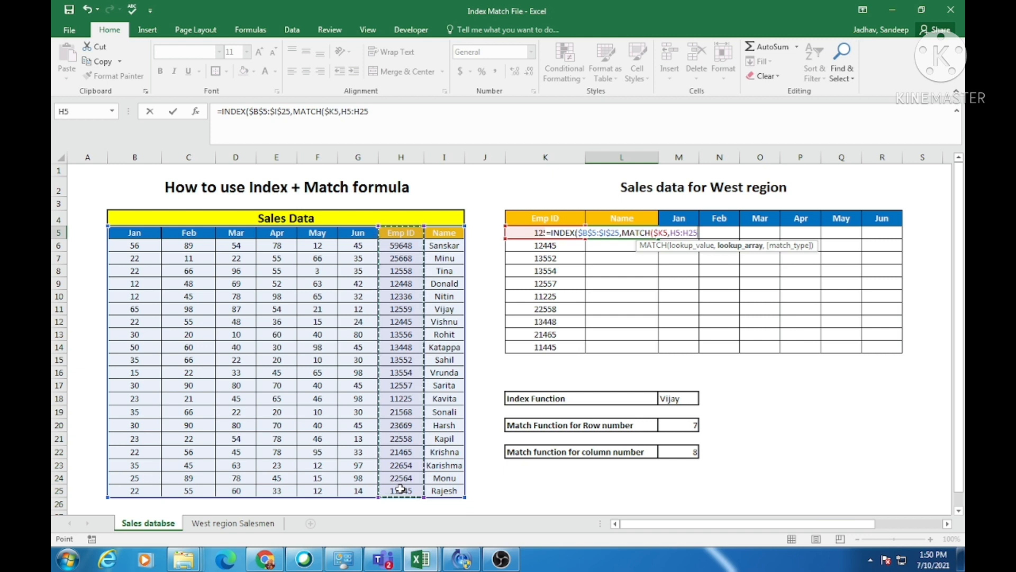
pyautogui.press('F4')
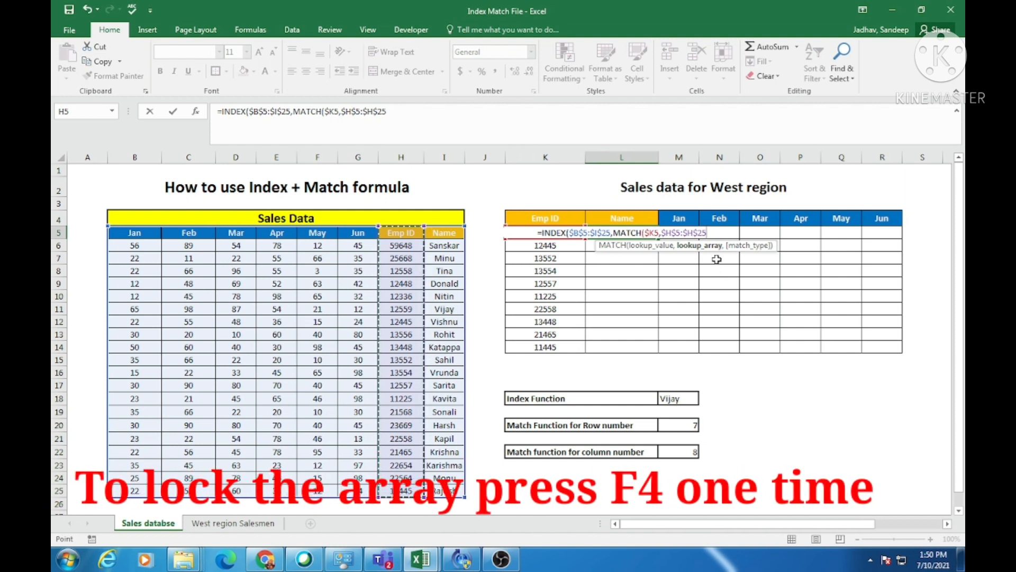
pyautogui.write(',')
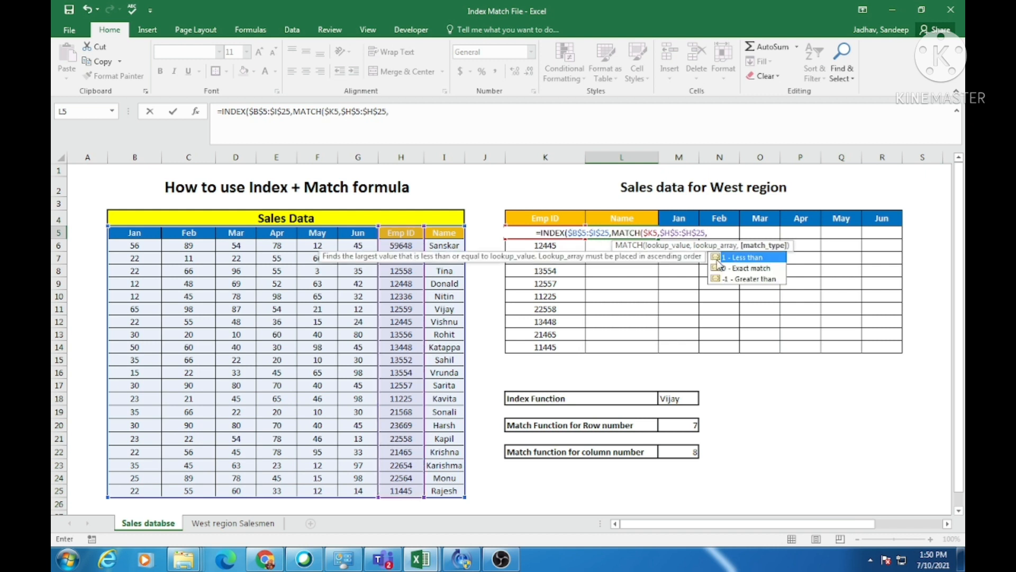
pyautogui.write('0')
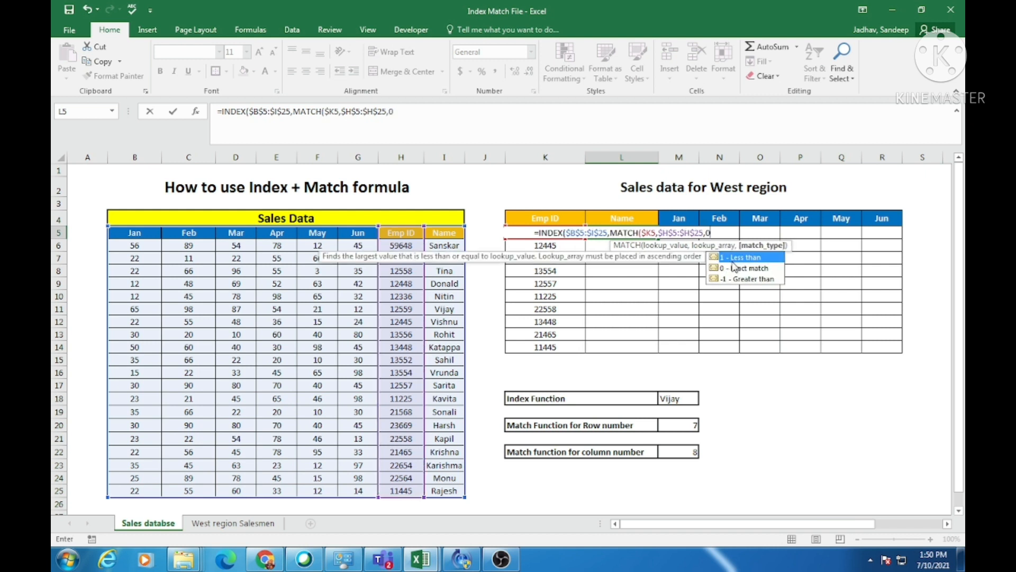
pyautogui.write(')')
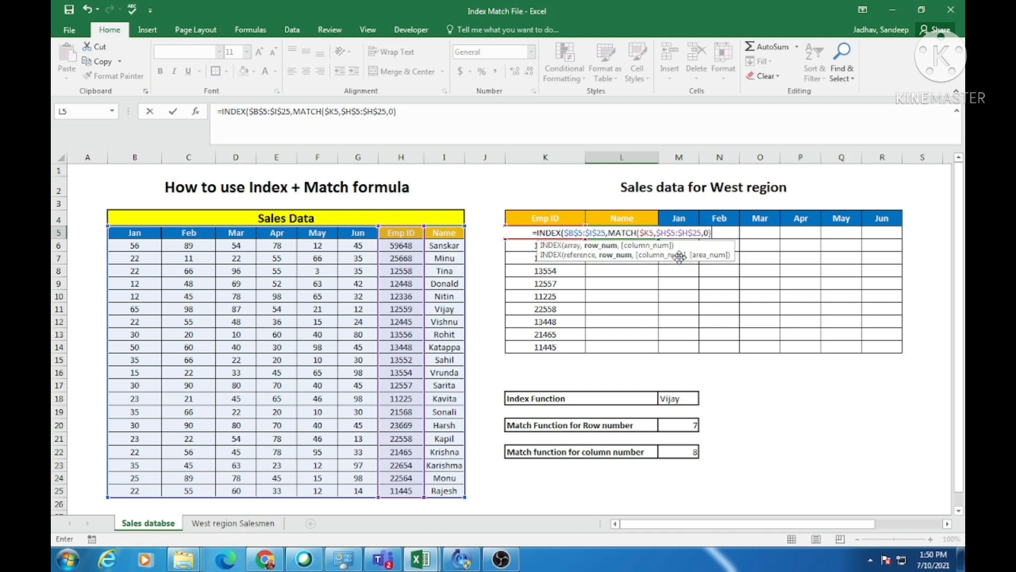
# Nest a second MATCH as the column number in L5, with the row-locked Name header L$4 as its lookup value.
pyautogui.write(',')
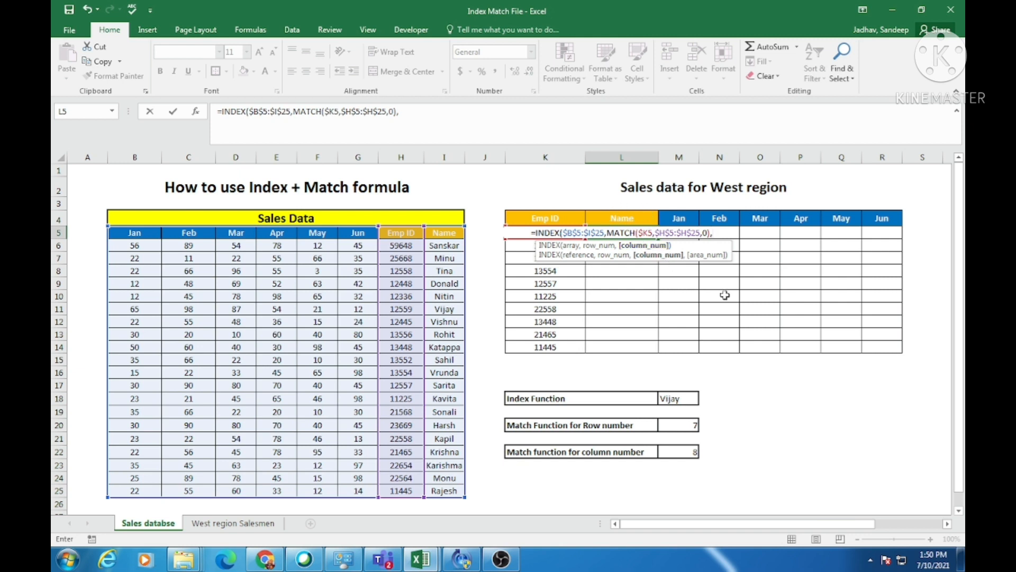
pyautogui.write('match')
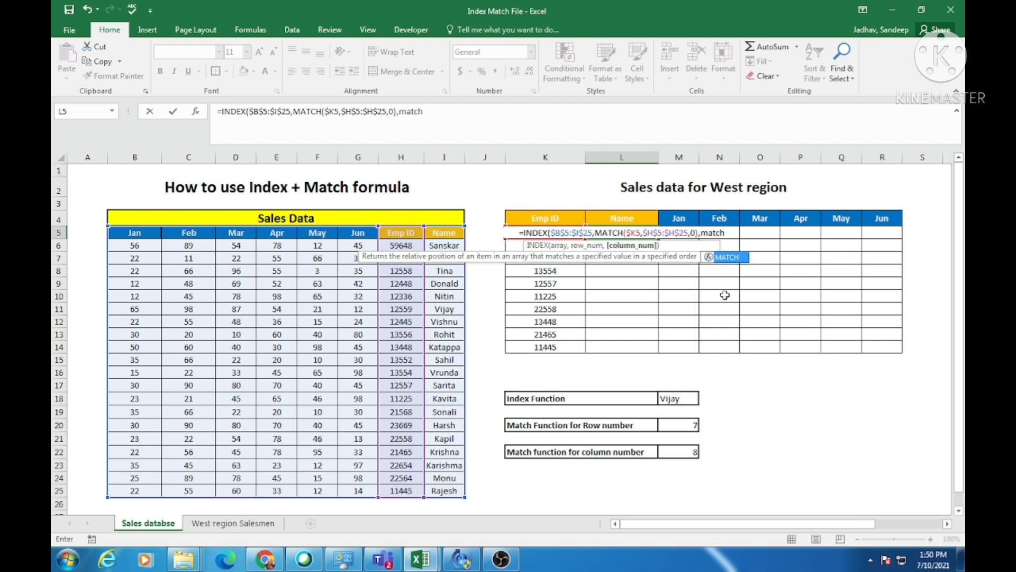
pyautogui.press('Tab')
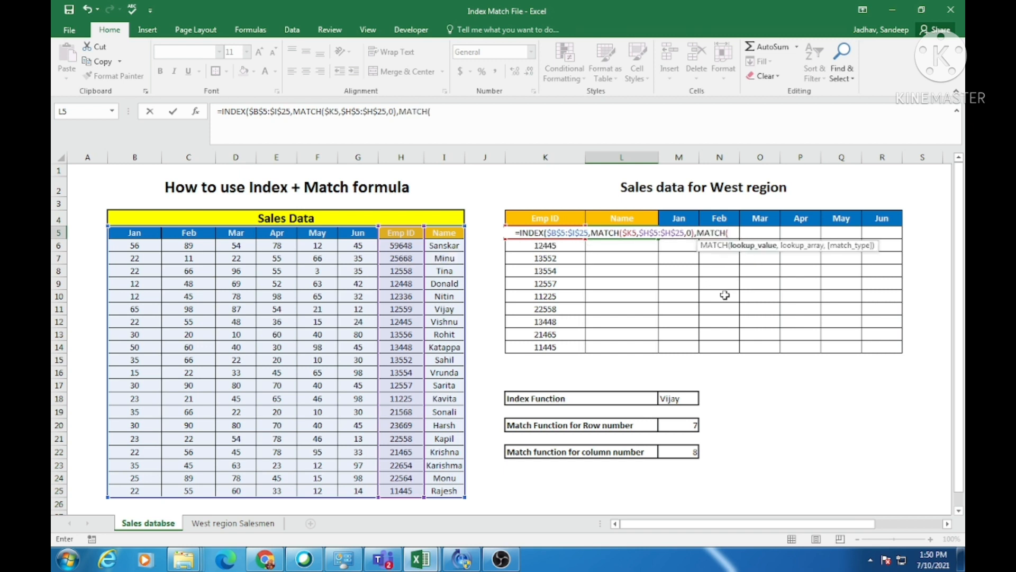
pyautogui.click(616, 217)
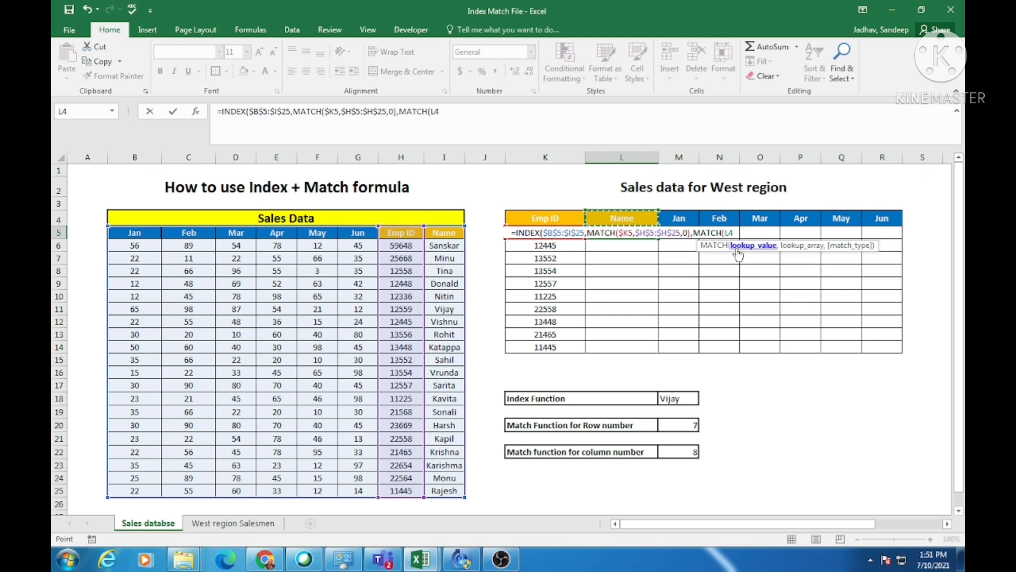
pyautogui.press('F4')
pyautogui.press('F4')
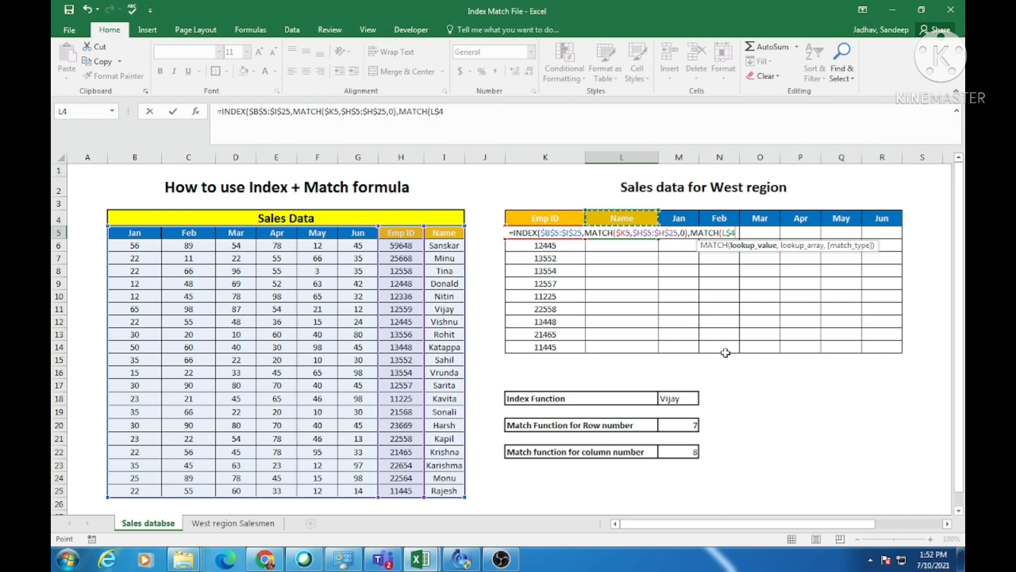
# Complete the column MATCH with the header row $B$5:$I$5 and exact match 0, and close the INDEX formula in L5.
pyautogui.write(',')
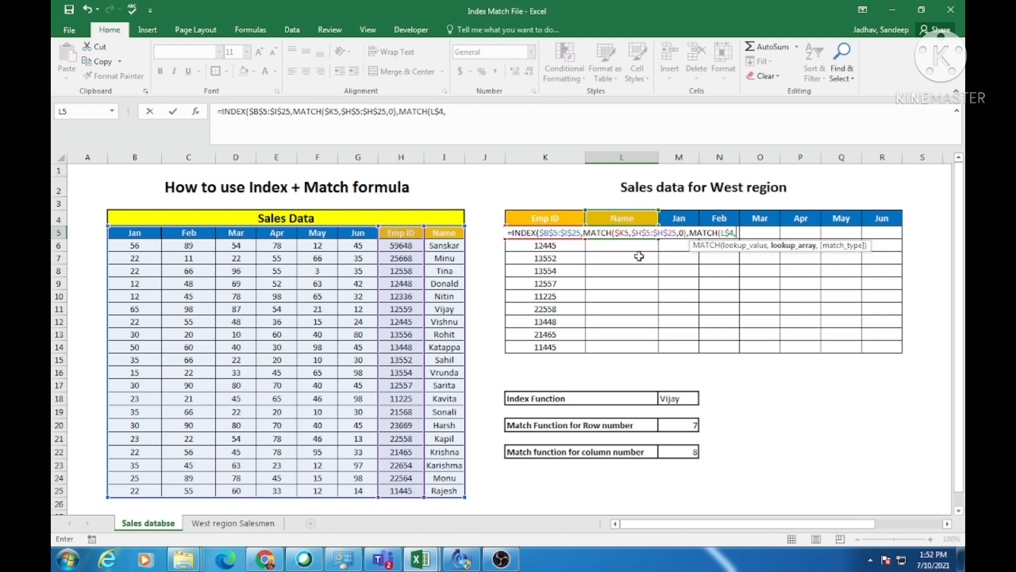
pyautogui.moveTo(131, 233); pyautogui.dragTo(354, 235)
pyautogui.moveTo(417, 234); pyautogui.dragTo(442, 236)
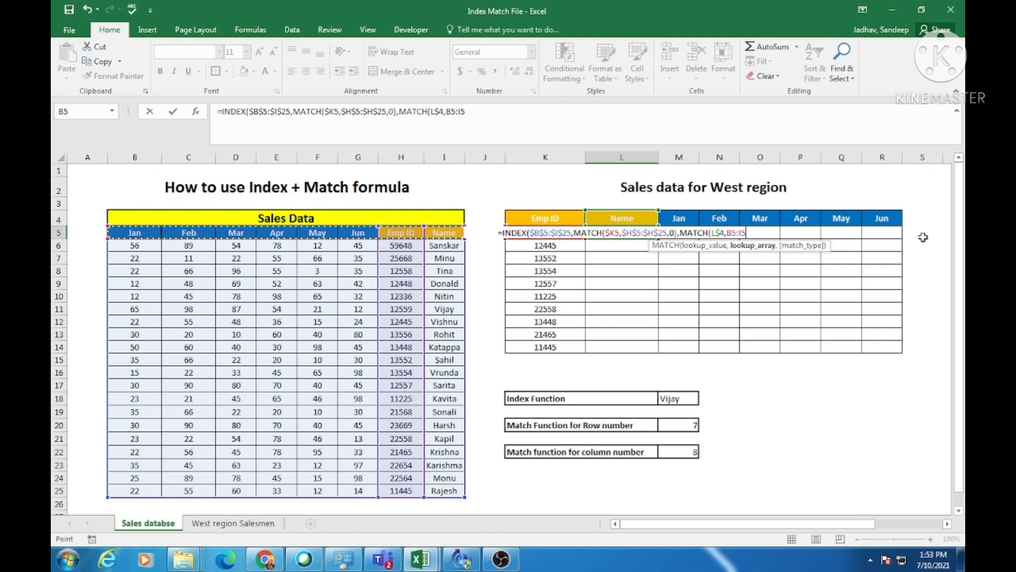
pyautogui.press('F4')
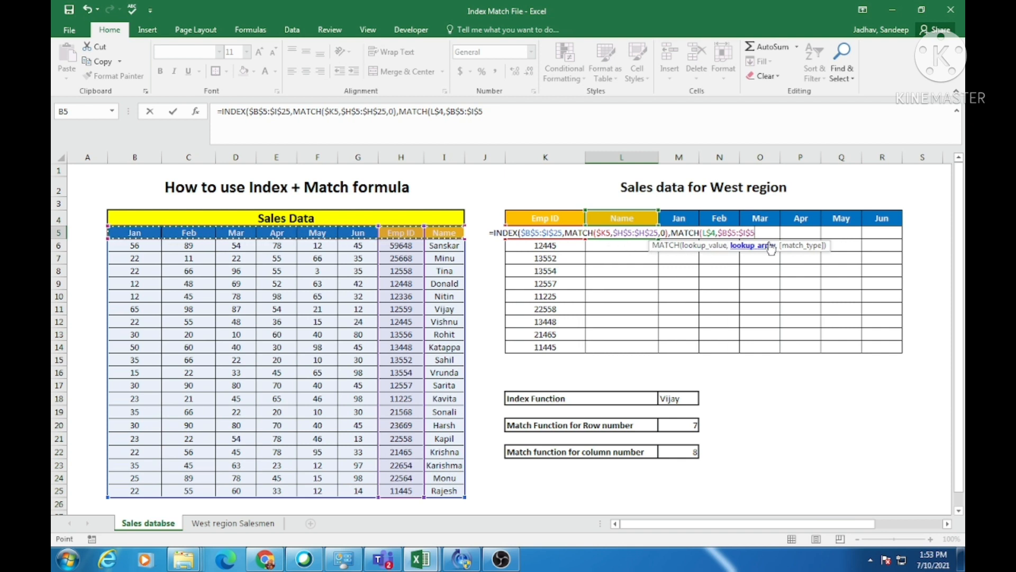
pyautogui.write(',')
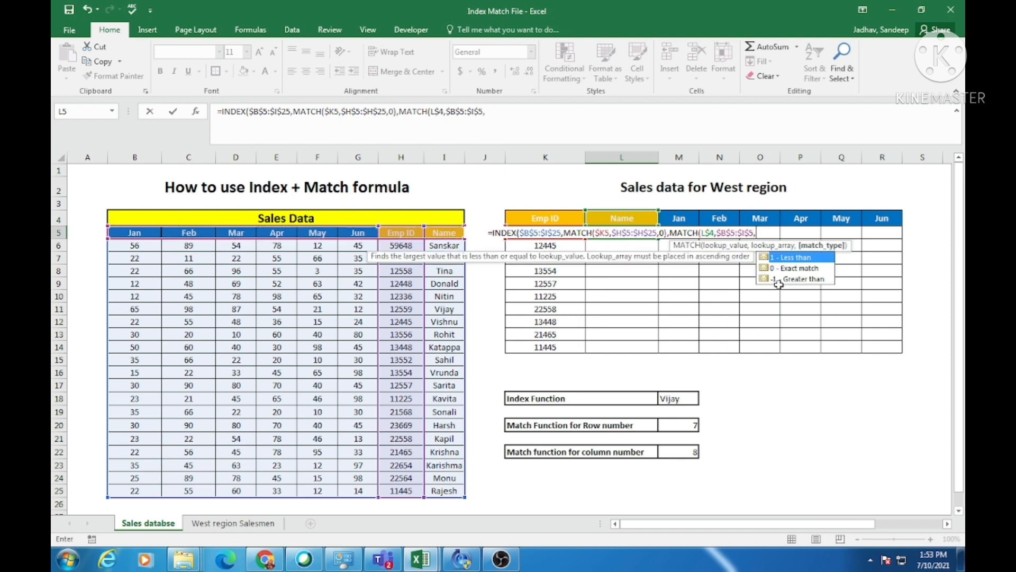
pyautogui.write('0')
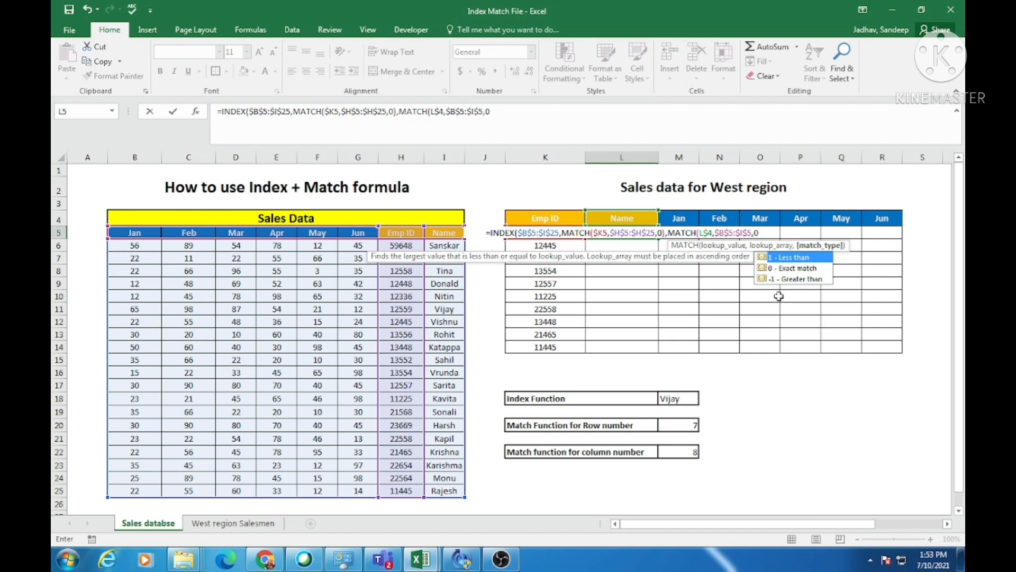
pyautogui.write(')')
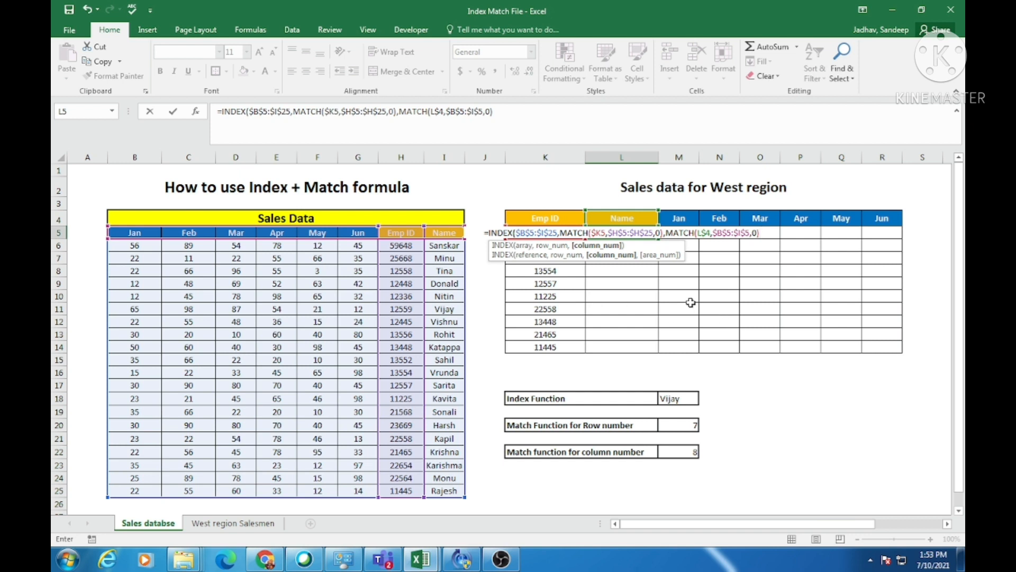
pyautogui.write(')')
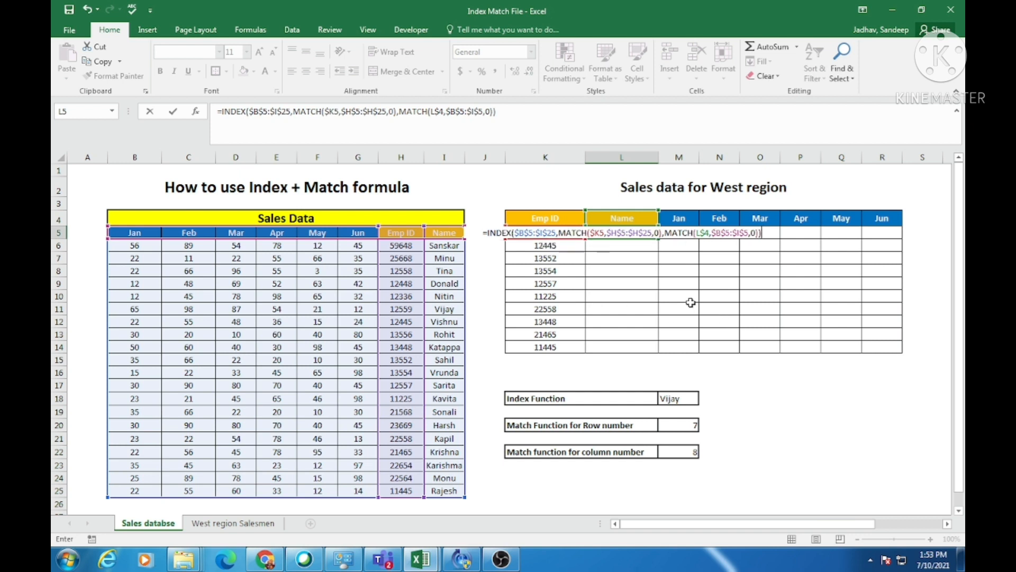
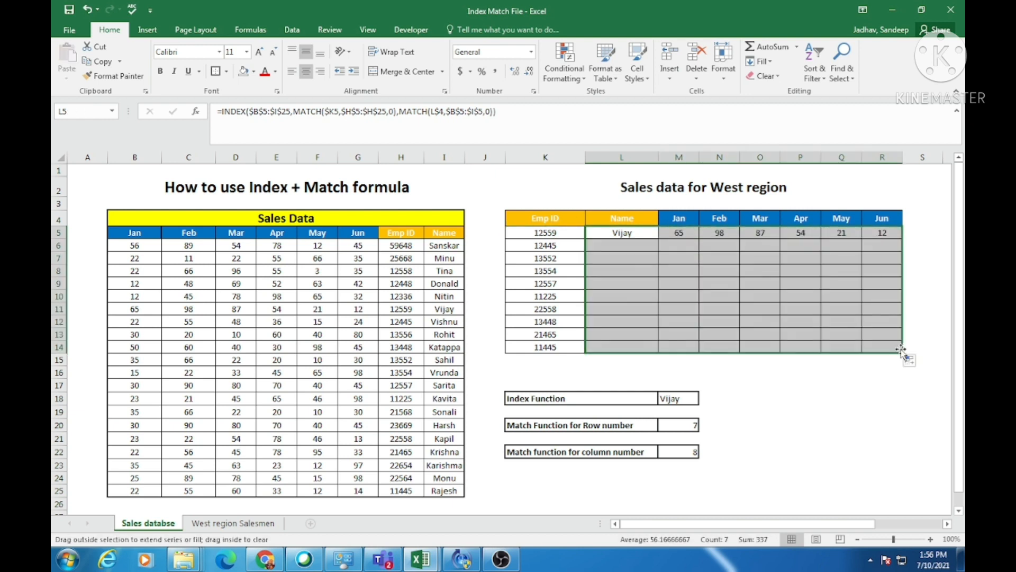
# Check the filled West region table by inspecting its Emp IDs and the formulas in several name and sales cells.
pyautogui.moveTo(550, 233); pyautogui.dragTo(553, 316)
pyautogui.click(629, 254)
pyautogui.click(793, 281)
pyautogui.click(858, 293)
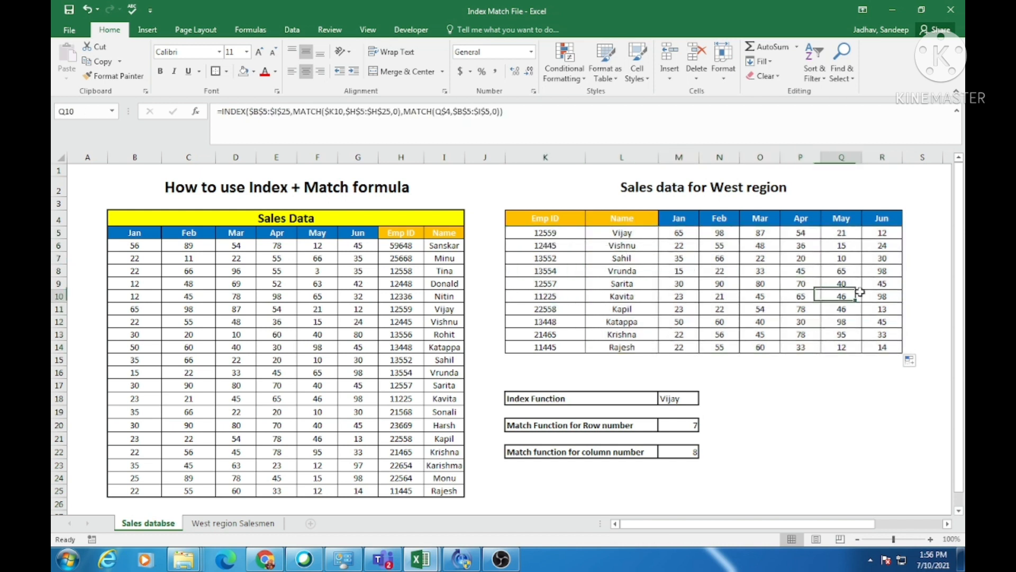
# Search column H of the Sales Data table for the Emp ID in K9.
pyautogui.click(541, 282)
pyautogui.hotkey('ctrl', 'c')
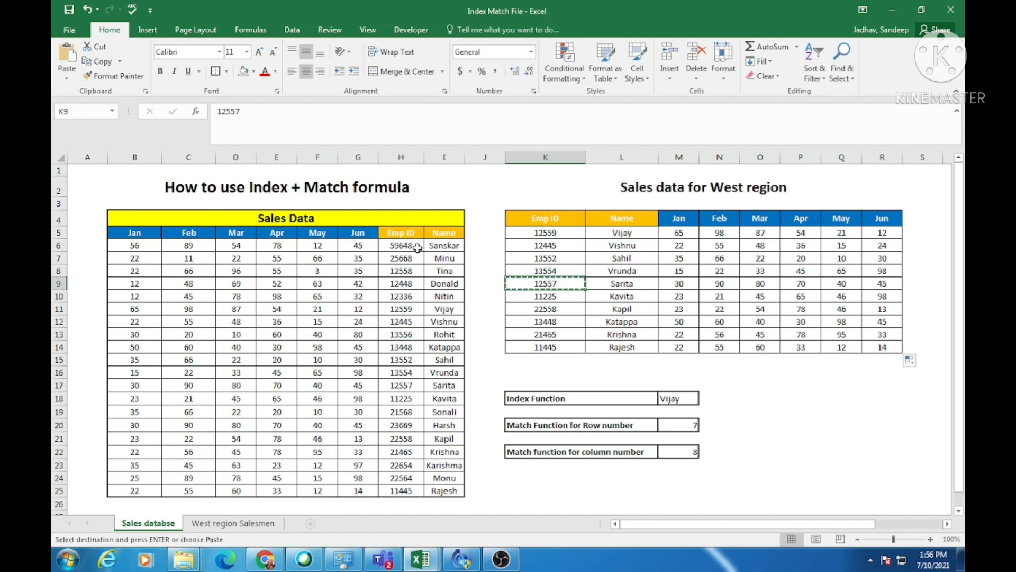
pyautogui.click(401, 157)
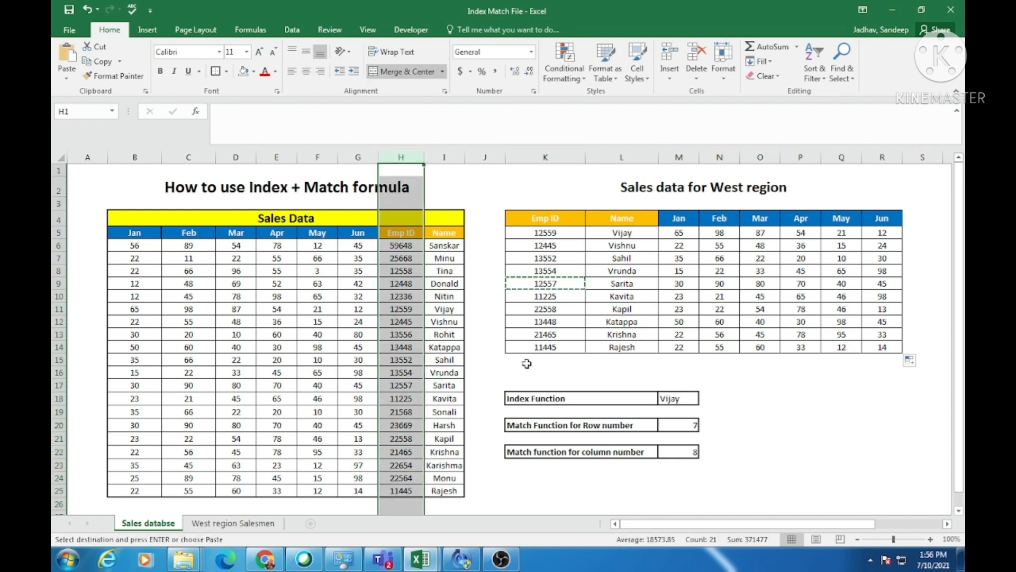
pyautogui.hotkey('ctrl', 'f')
pyautogui.hotkey('ctrl', 'v')
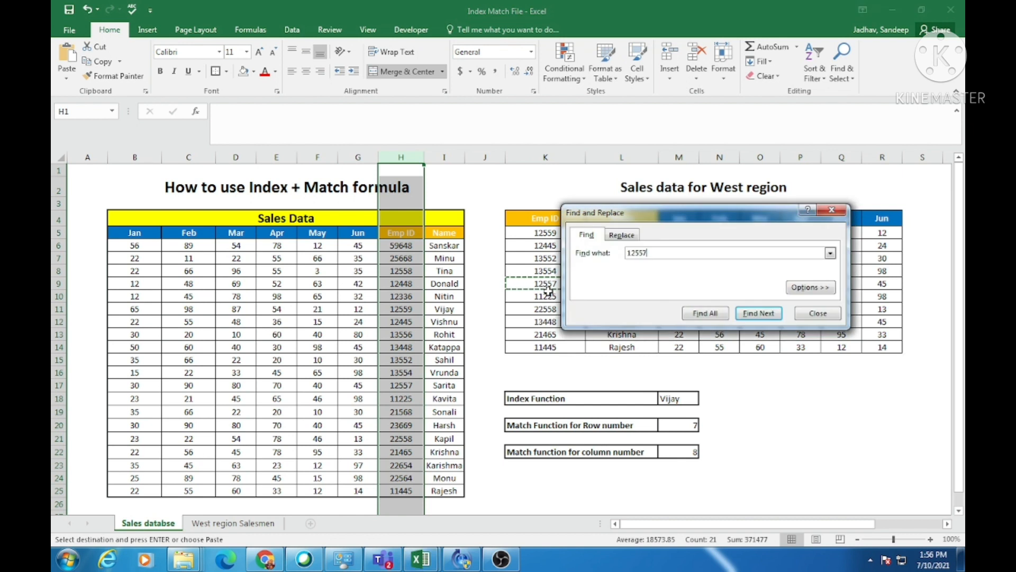
pyautogui.press('Return')
pyautogui.press('Escape')
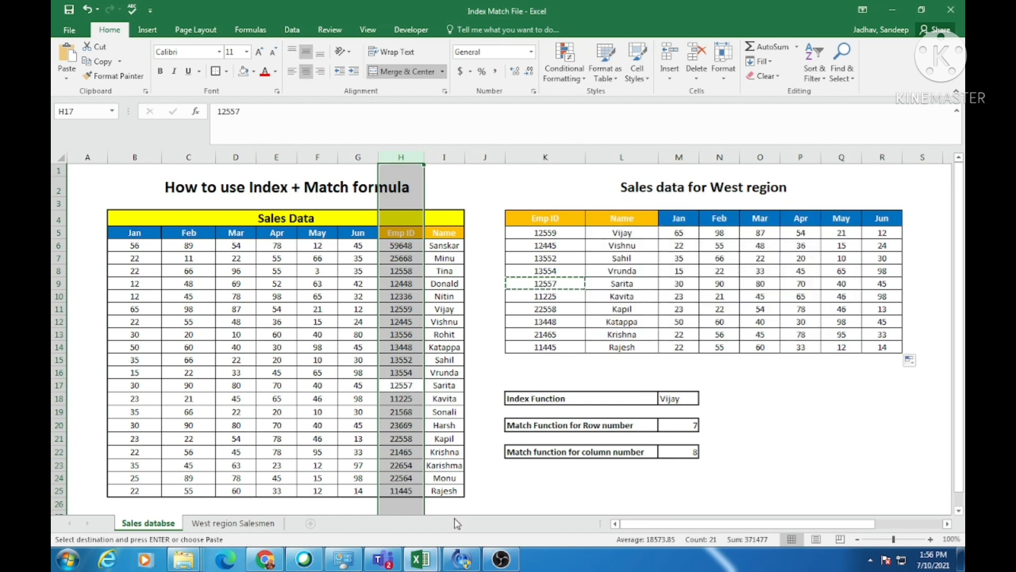
# Compare the name, Emp ID and Jan sales in Sales Data row 17 with the looked-up record in row 9.
pyautogui.click(403, 385)
pyautogui.click(450, 386)
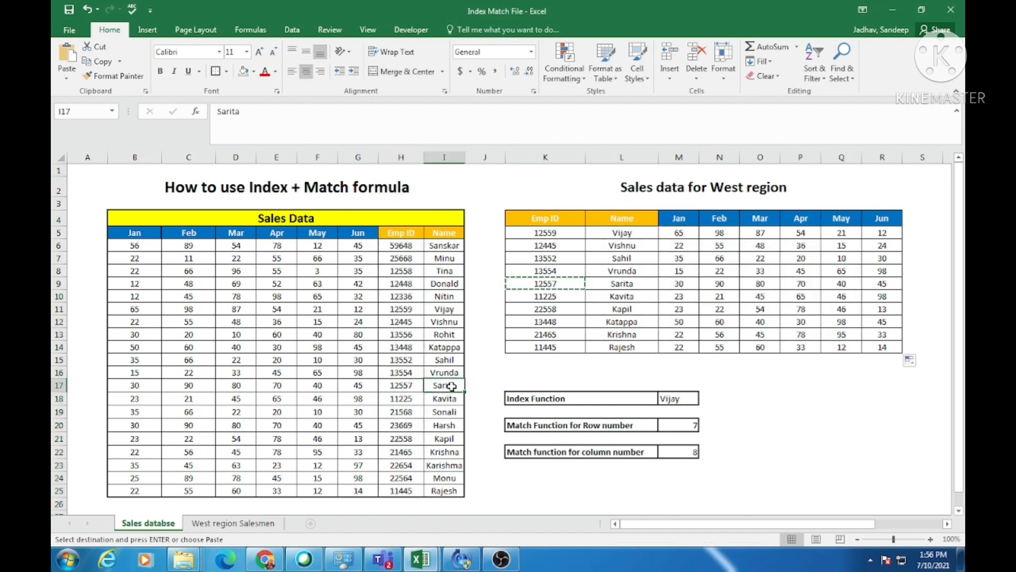
pyautogui.click(624, 285)
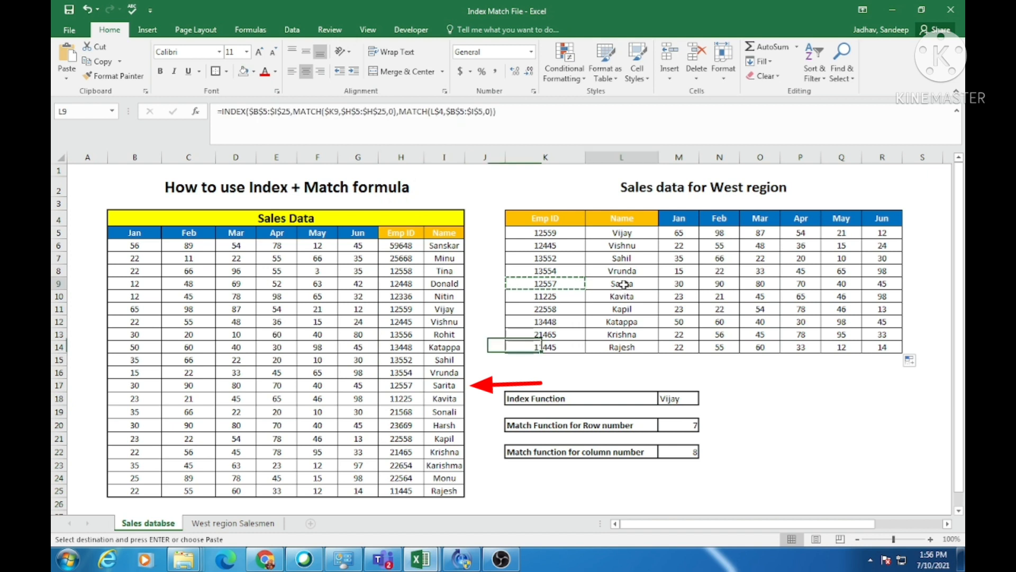
pyautogui.click(405, 383)
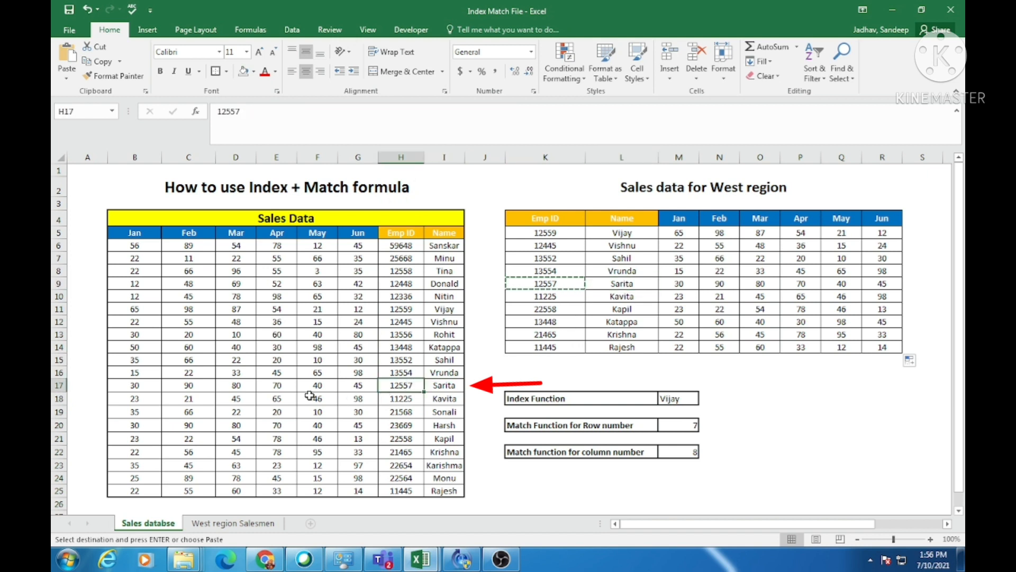
pyautogui.click(135, 386)
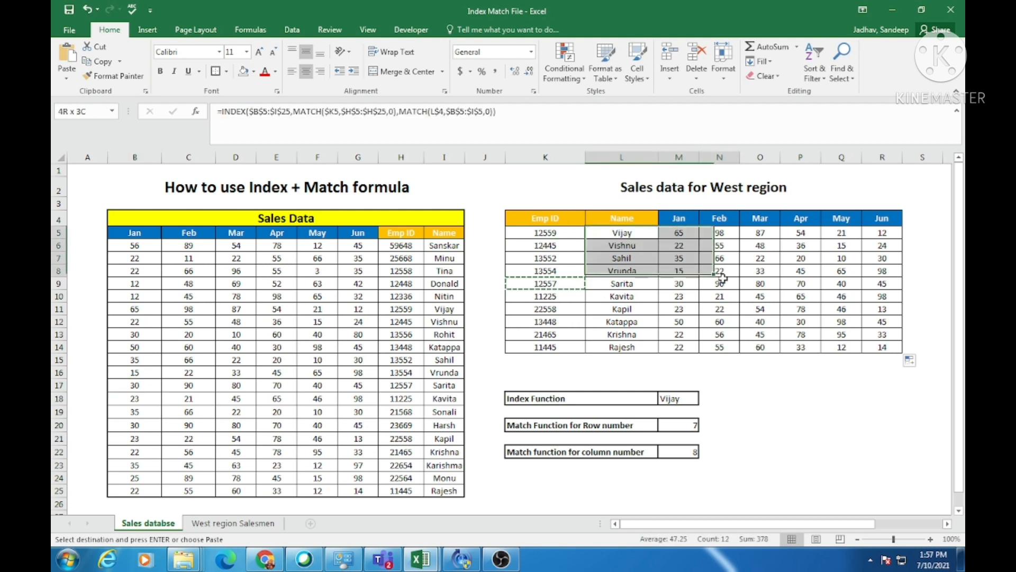
pyautogui.moveTo(722, 267); pyautogui.dragTo(749, 295)
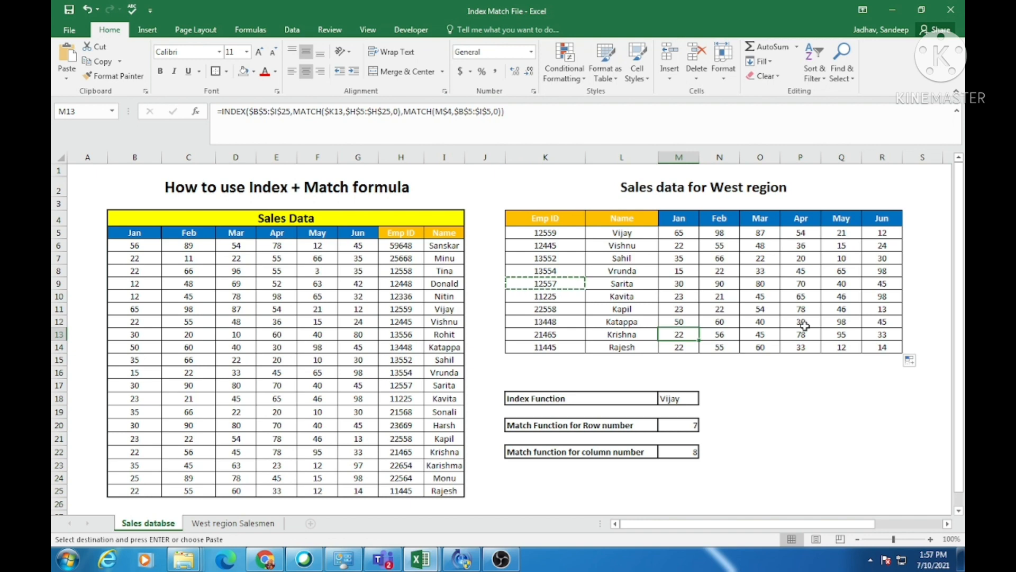
pyautogui.scroll(-1, 836, 336)
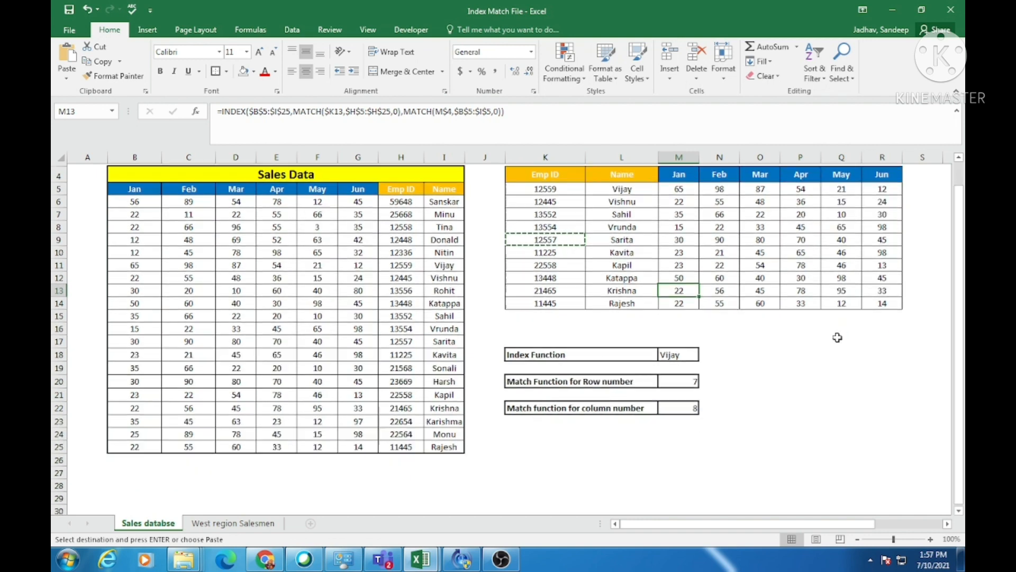
pyautogui.scroll(1, 837, 337)
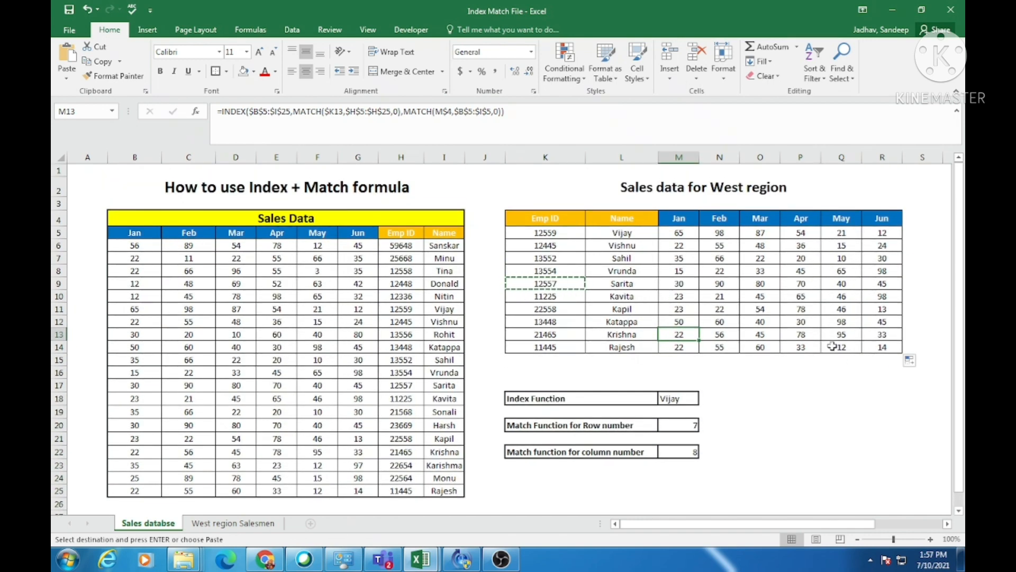
pyautogui.scroll(-1, 818, 356)
pyautogui.scroll(1, 821, 359)
# Copy the Emp IDs in H10:H14 of the Sales Data table to K24:K28.
pyautogui.moveTo(395, 296); pyautogui.dragTo(401, 346)
pyautogui.hotkey('ctrl', 'c')
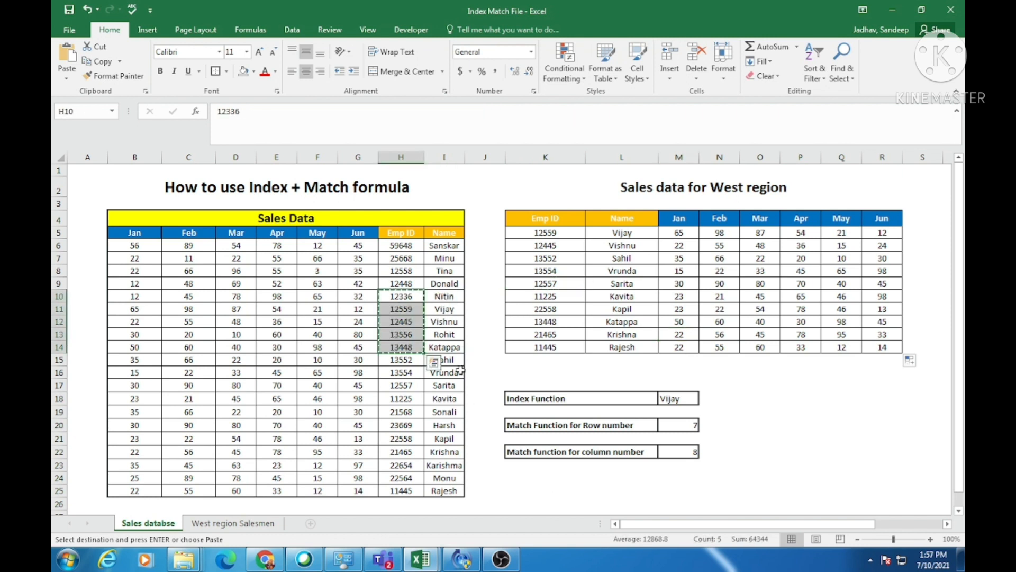
pyautogui.click(537, 479)
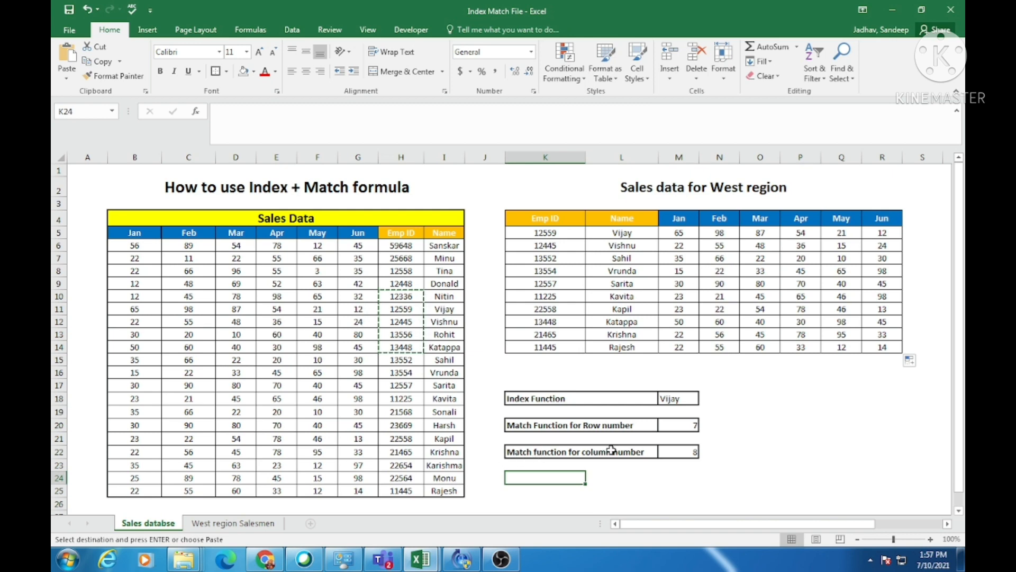
pyautogui.hotkey('ctrl', 'v')
# Start an INDEX formula in L24 with the fully locked Sales Data range $B$5:$I$25 as its array.
pyautogui.scroll(-1, 651, 458)
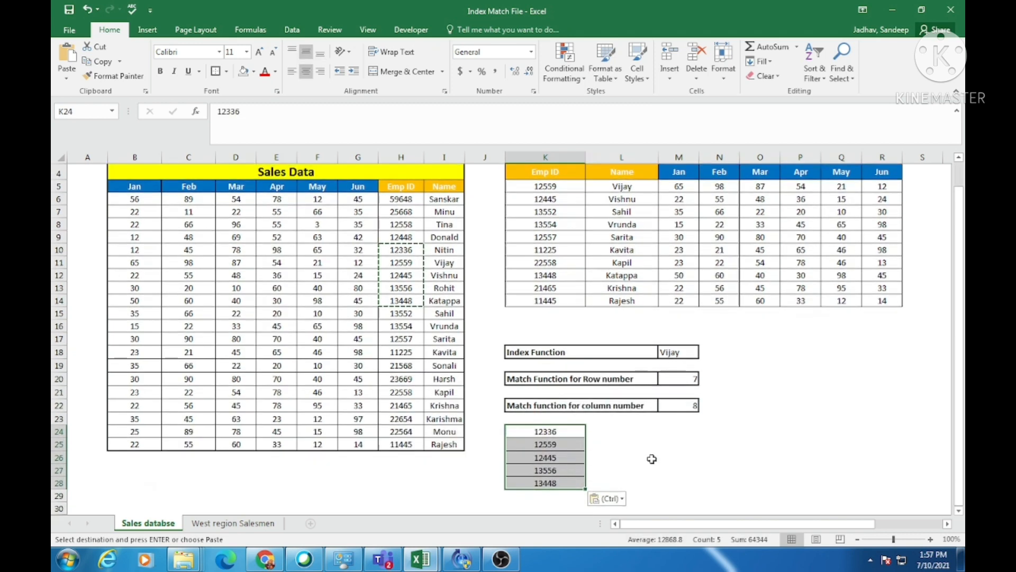
pyautogui.click(608, 430)
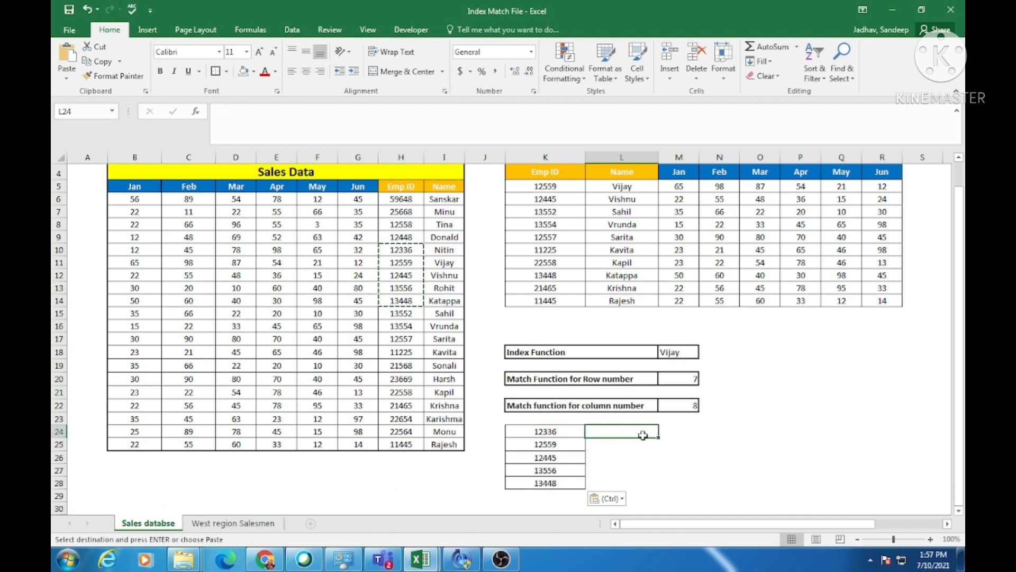
pyautogui.write('=inde')
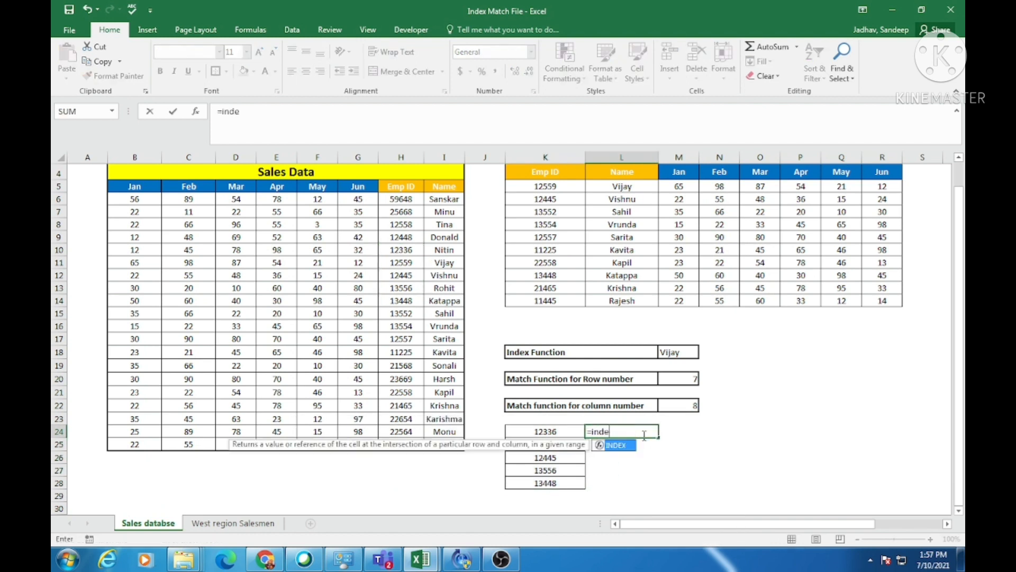
pyautogui.press('Tab')
pyautogui.moveTo(127, 188); pyautogui.dragTo(445, 445)
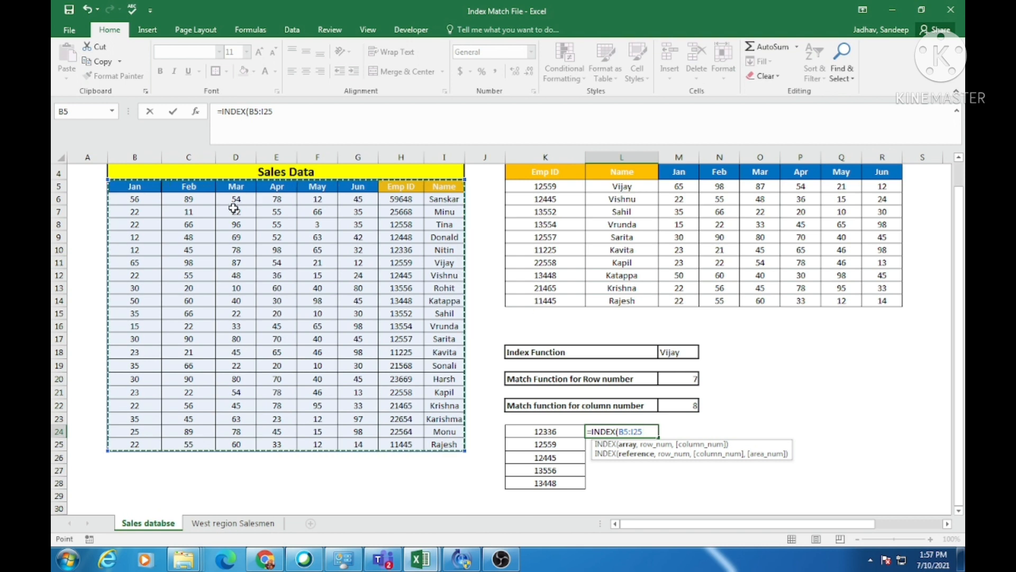
pyautogui.press('F4')
pyautogui.write(',')
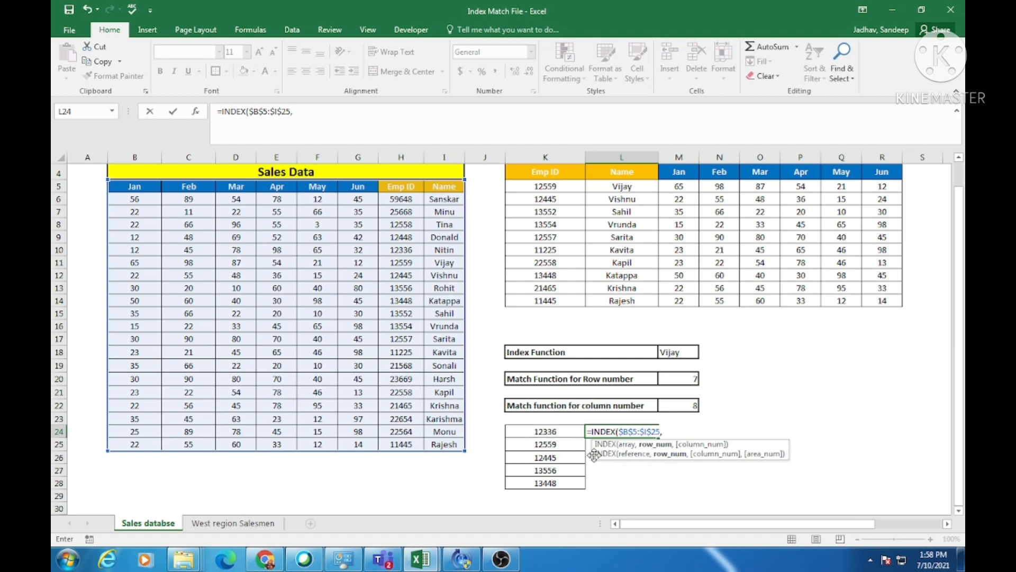
# Nest a MATCH as the row number in L24, looking up K24 in $H$5:$H$25 with 0 for an exact match.
pyautogui.write('mat')
pyautogui.press('Tab')
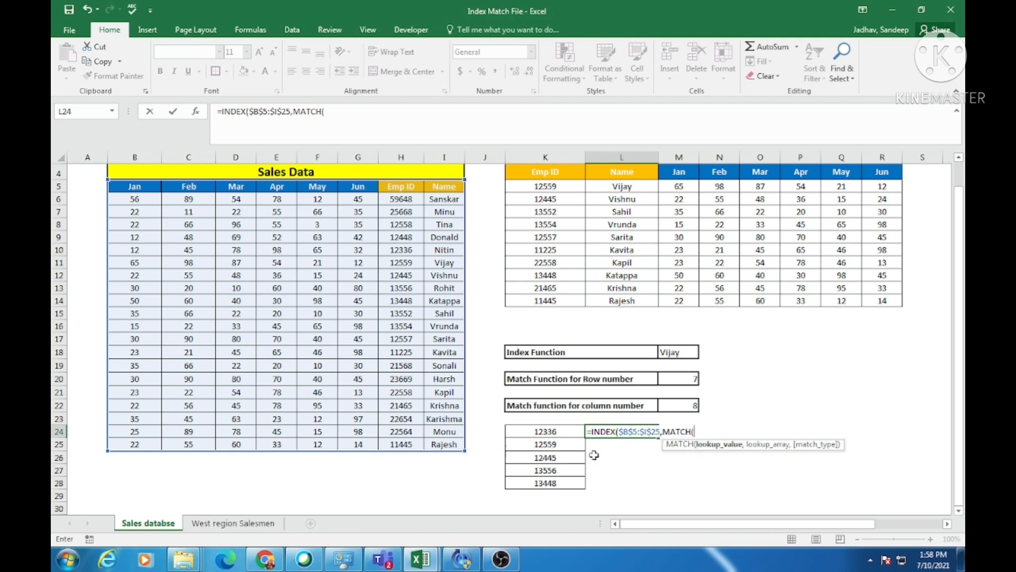
pyautogui.click(549, 430)
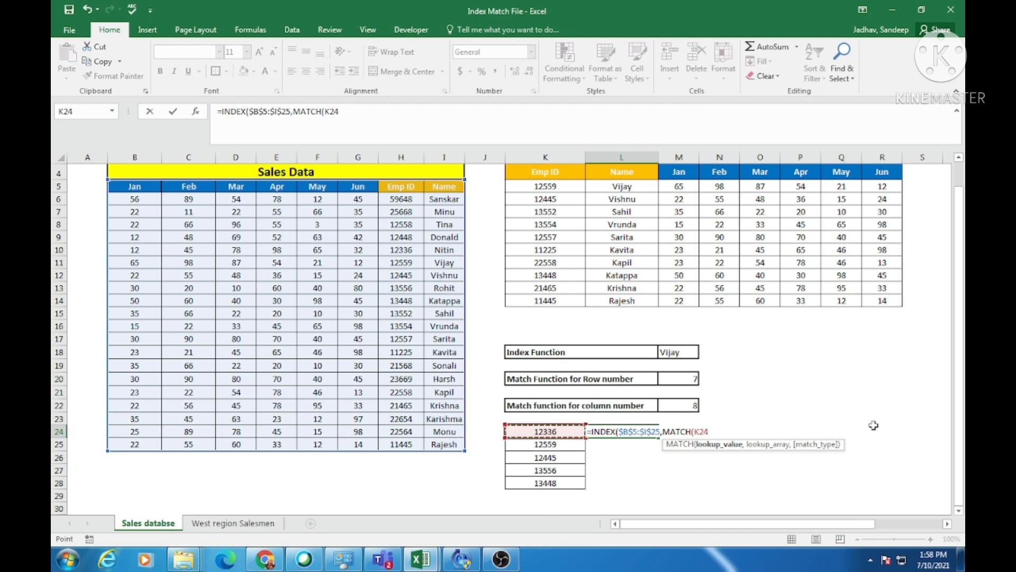
pyautogui.write(',')
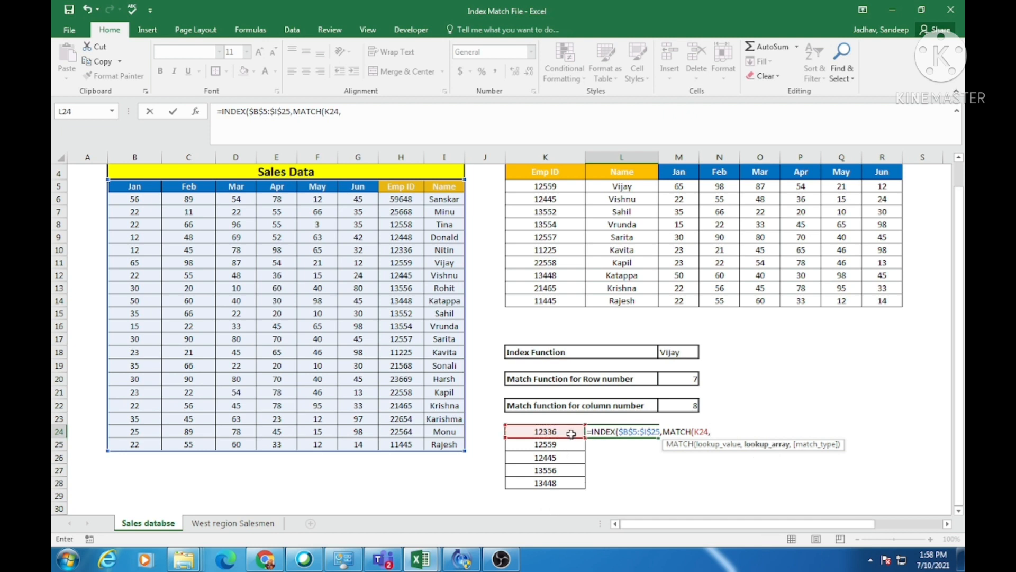
pyautogui.moveTo(406, 186); pyautogui.dragTo(409, 443)
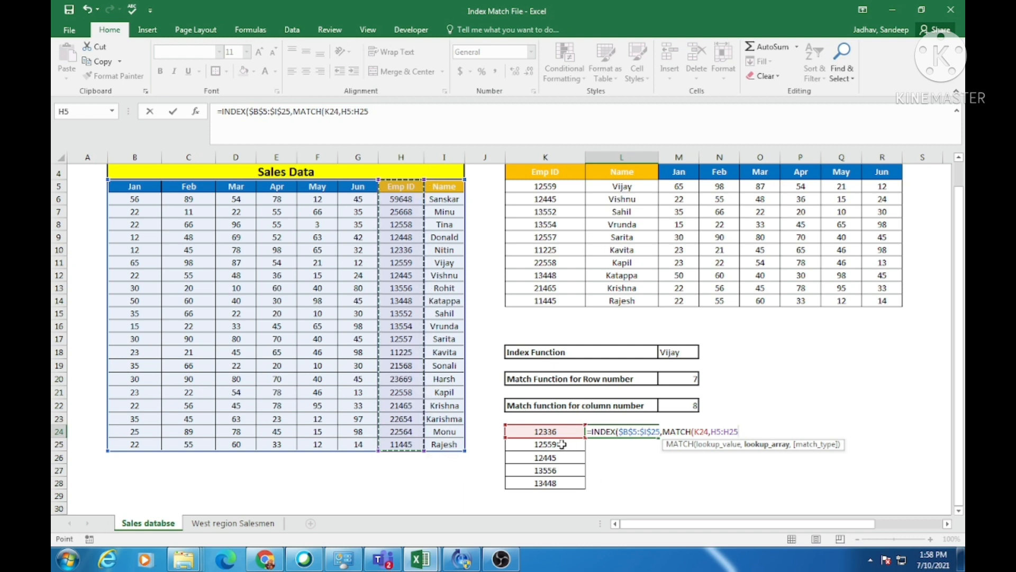
pyautogui.write(',')
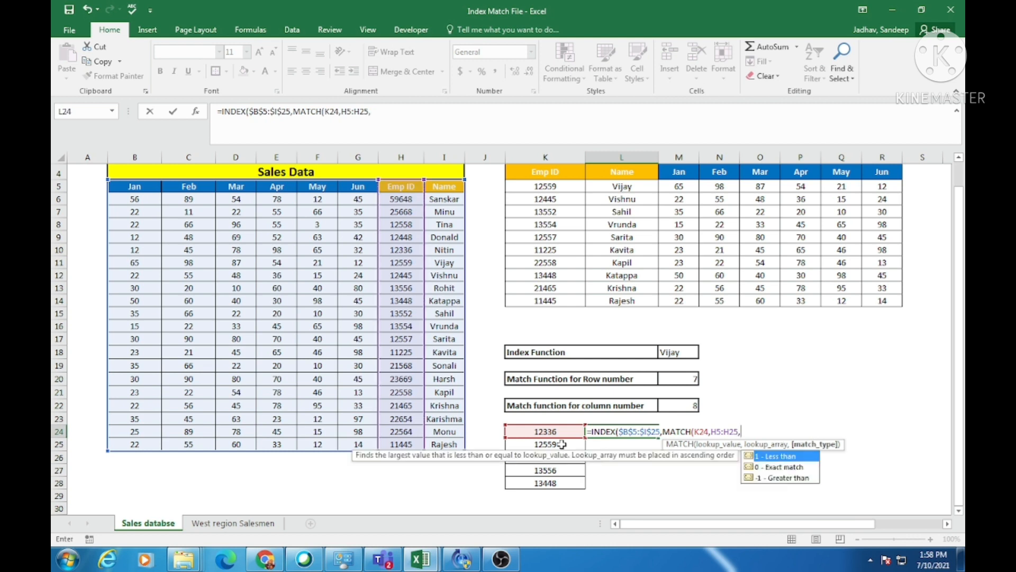
pyautogui.press('BackSpace')
pyautogui.press('F4')
pyautogui.write(',')
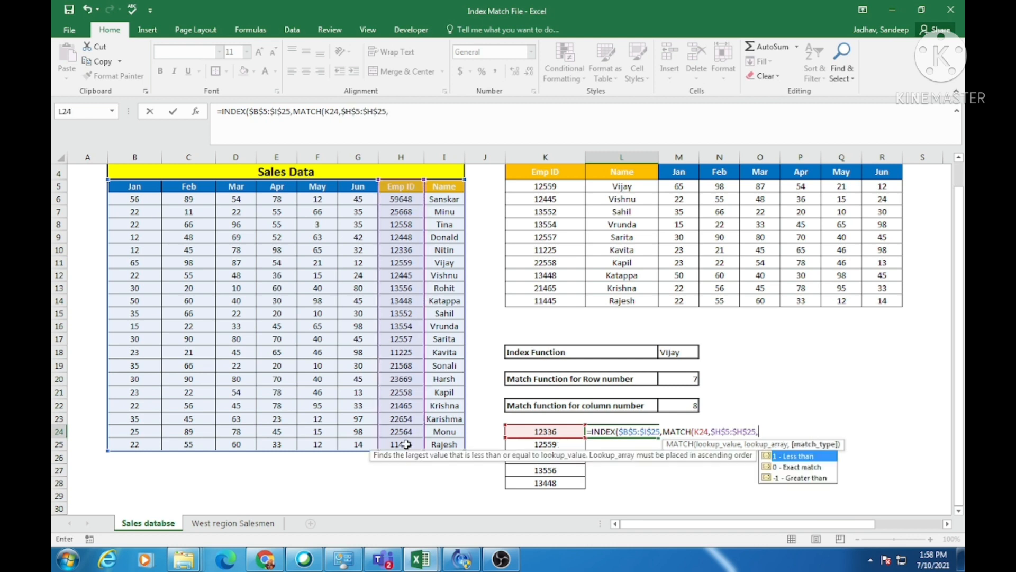
pyautogui.write('0)')
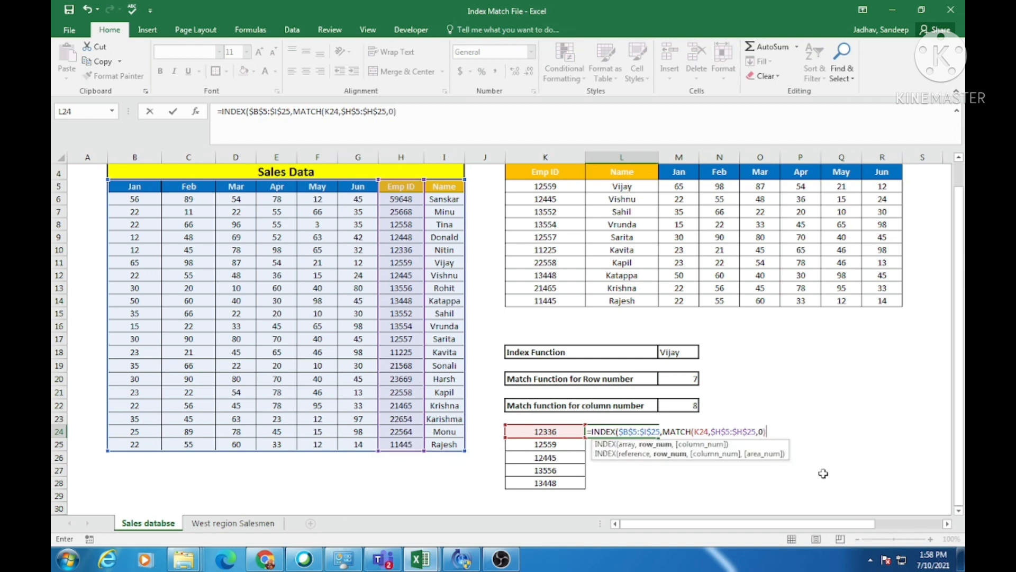
pyautogui.write(',6)')
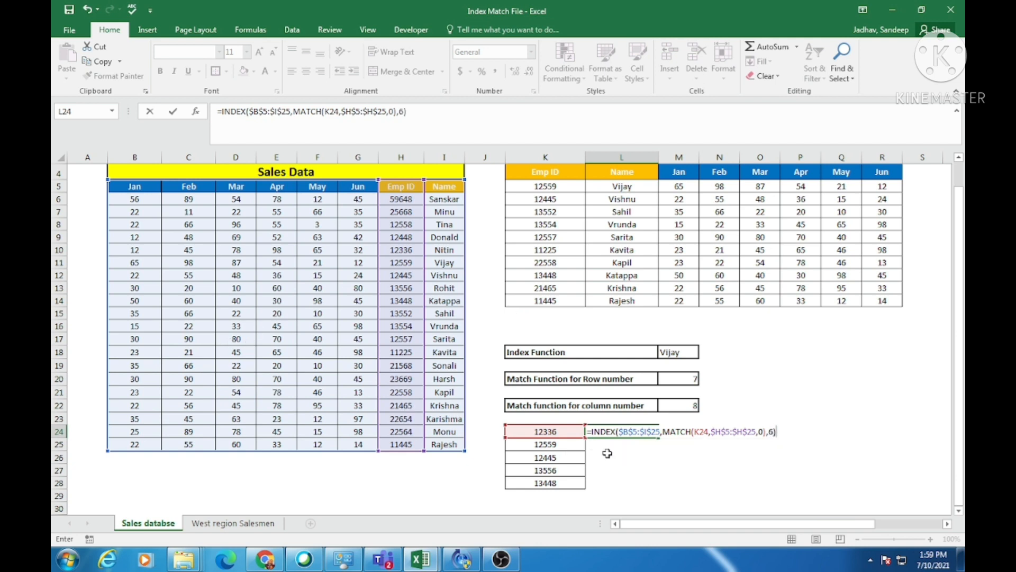
# Finish the L24 formula with the fixed column number 6 and fill it down to L28.
pyautogui.hotkey('ctrl', 'Return')
pyautogui.hotkey('shift', 'Down')
pyautogui.hotkey('shift', 'Down')
pyautogui.hotkey('shift', 'Down')
pyautogui.hotkey('shift', 'Down')
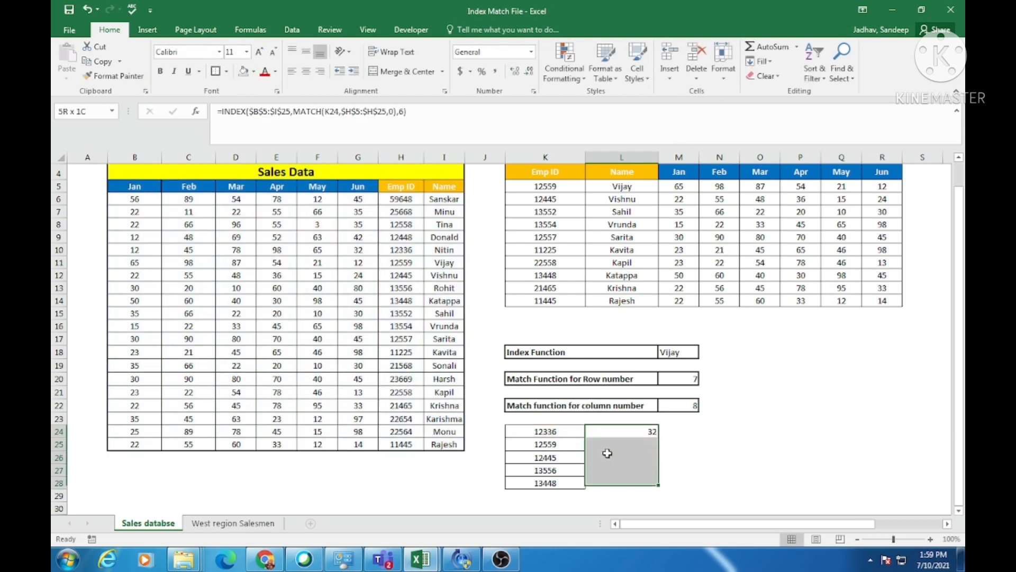
pyautogui.hotkey('ctrl', 'd')
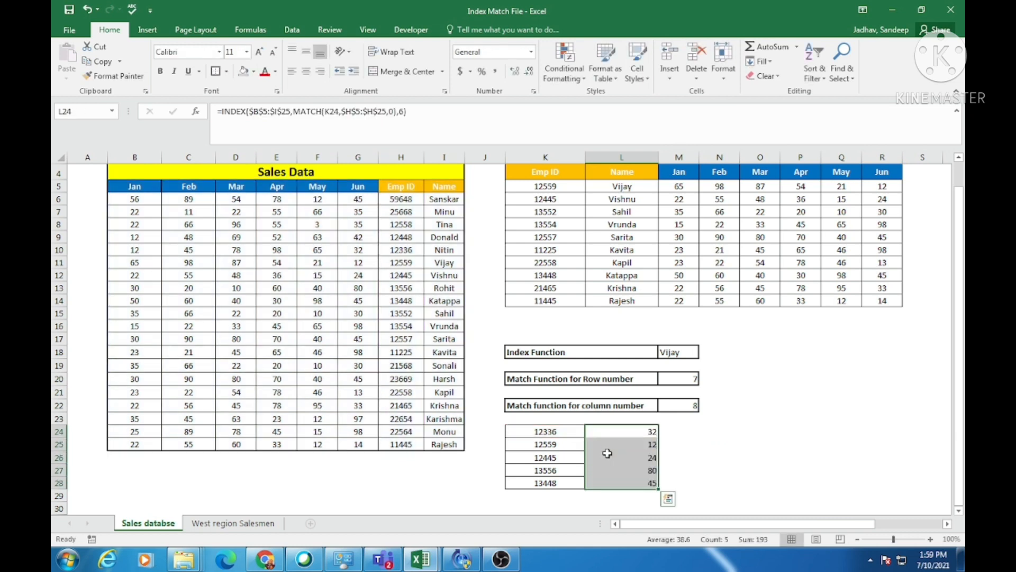
# Search column H of the Sales Data table for the Emp ID in K24.
pyautogui.click(540, 433)
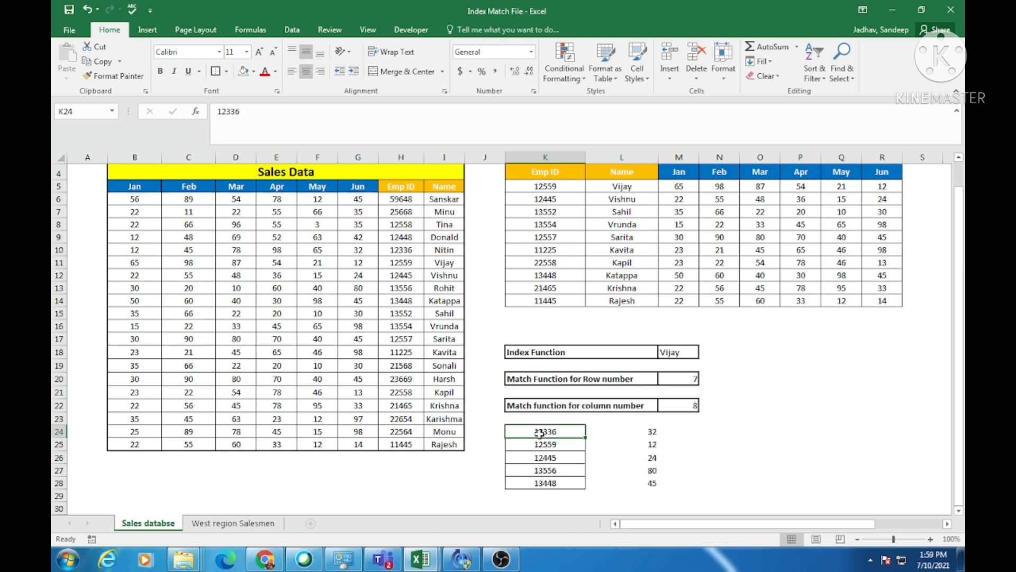
pyautogui.hotkey('ctrl', 'c')
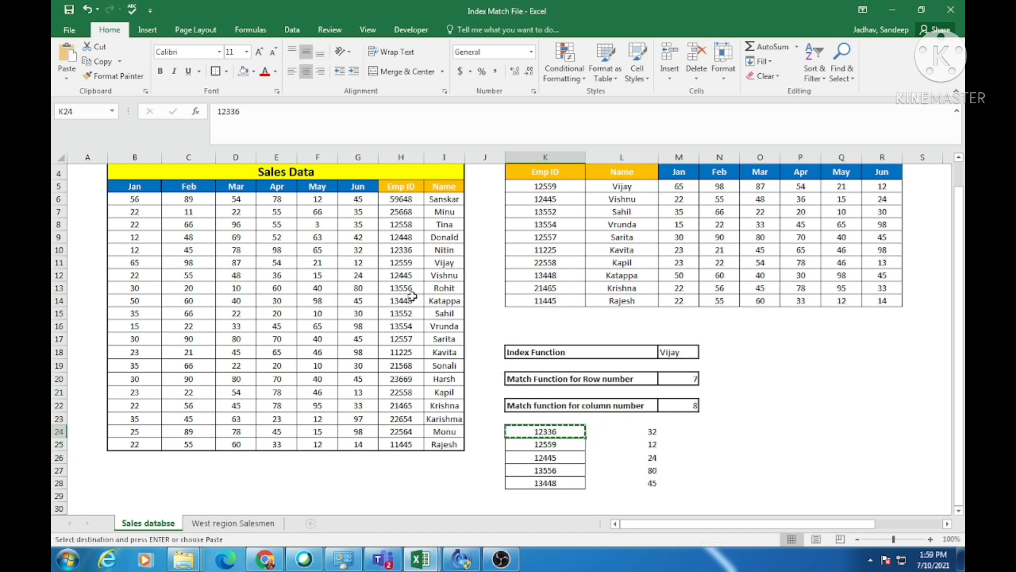
pyautogui.click(405, 154)
pyautogui.hotkey('ctrl', 'f')
pyautogui.hotkey('ctrl', 'v')
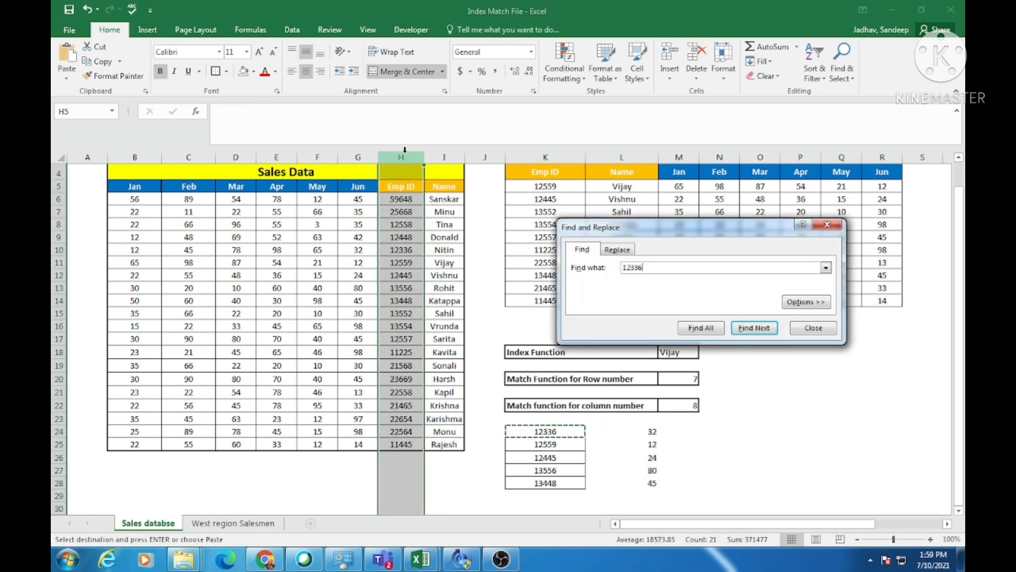
pyautogui.press('Return')
pyautogui.press('Escape')
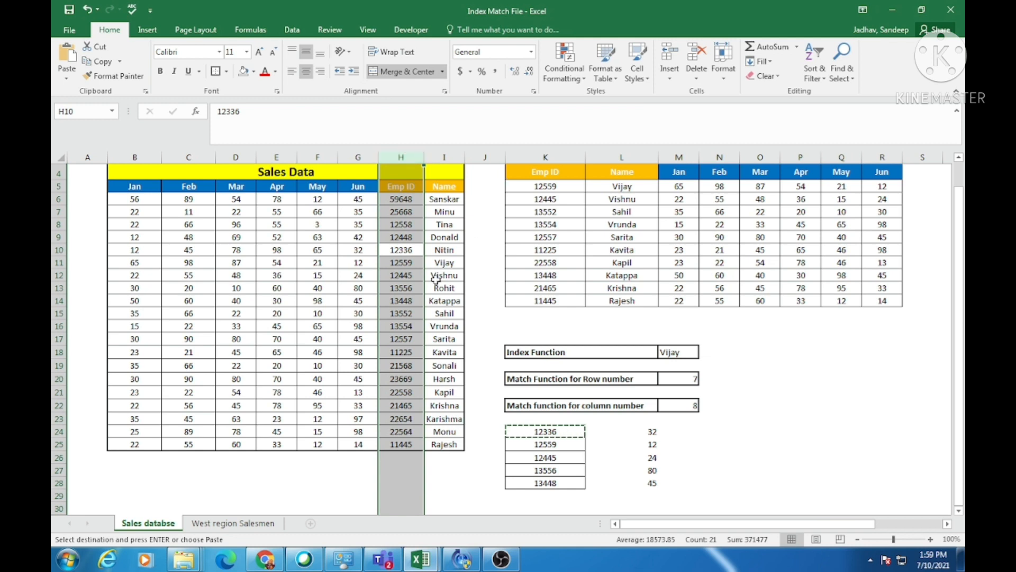
# Compare the Jun sales of the copied Emp IDs in Sales Data with the formula results in L24:L28.
pyautogui.click(403, 246)
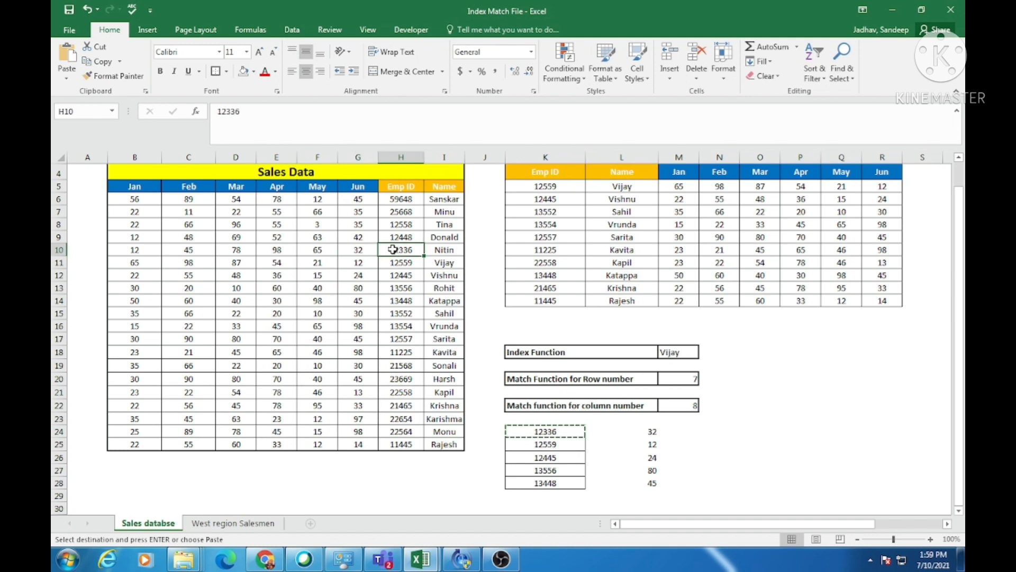
pyautogui.click(365, 264)
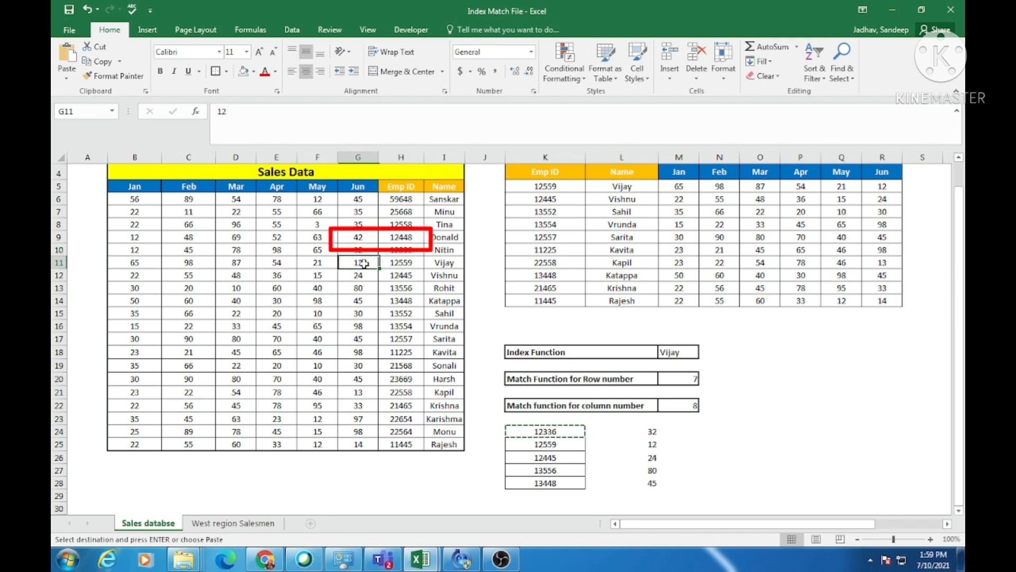
pyautogui.click(654, 450)
pyautogui.moveTo(656, 460); pyautogui.dragTo(654, 471)
pyautogui.click(654, 472)
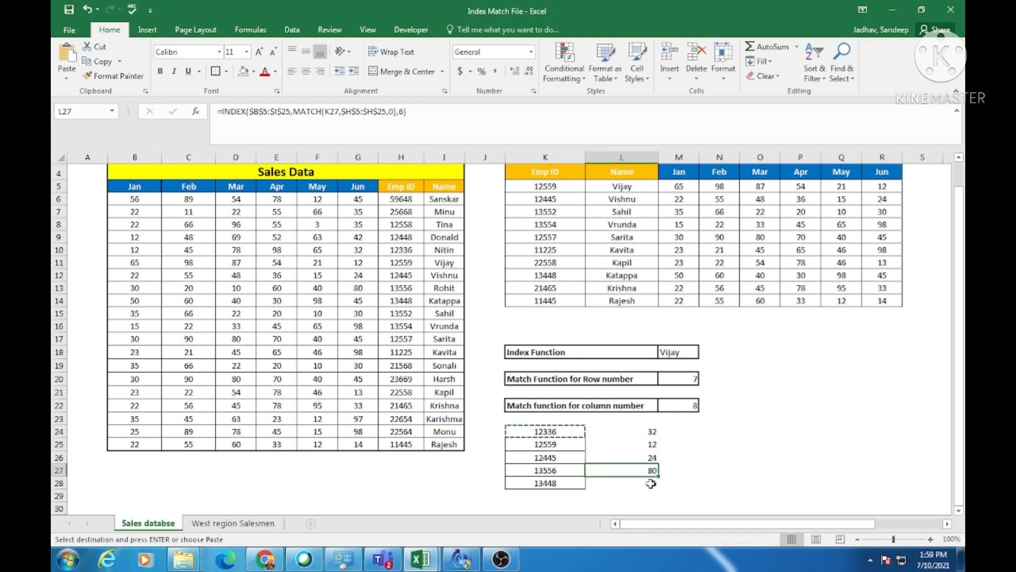
pyautogui.click(647, 434)
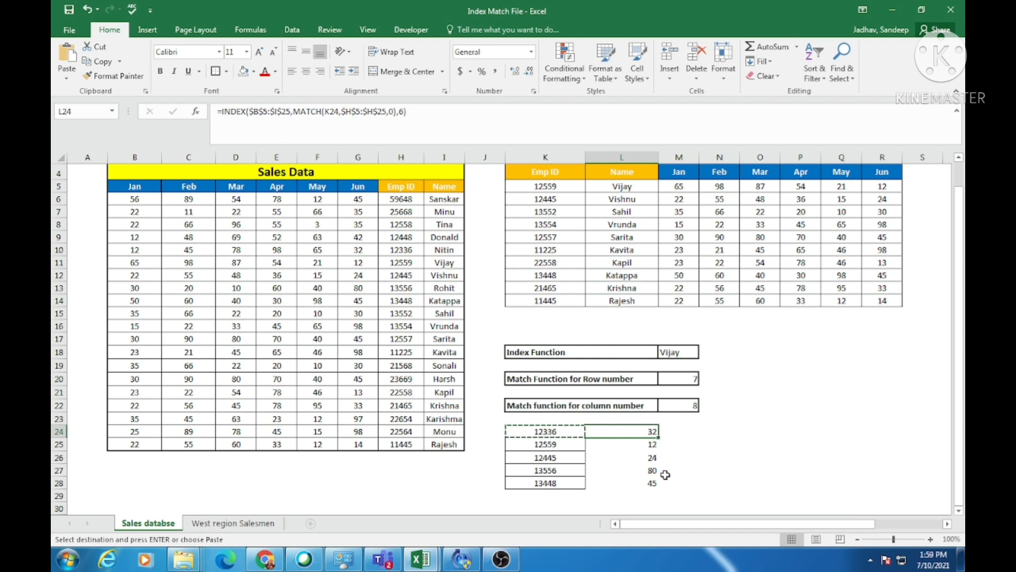
pyautogui.scroll(1, 665, 475)
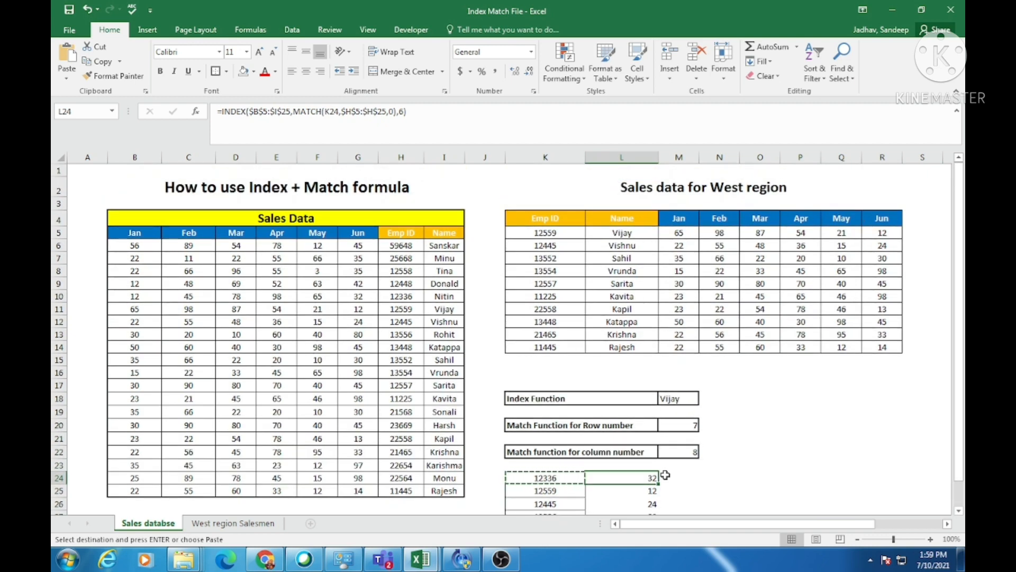